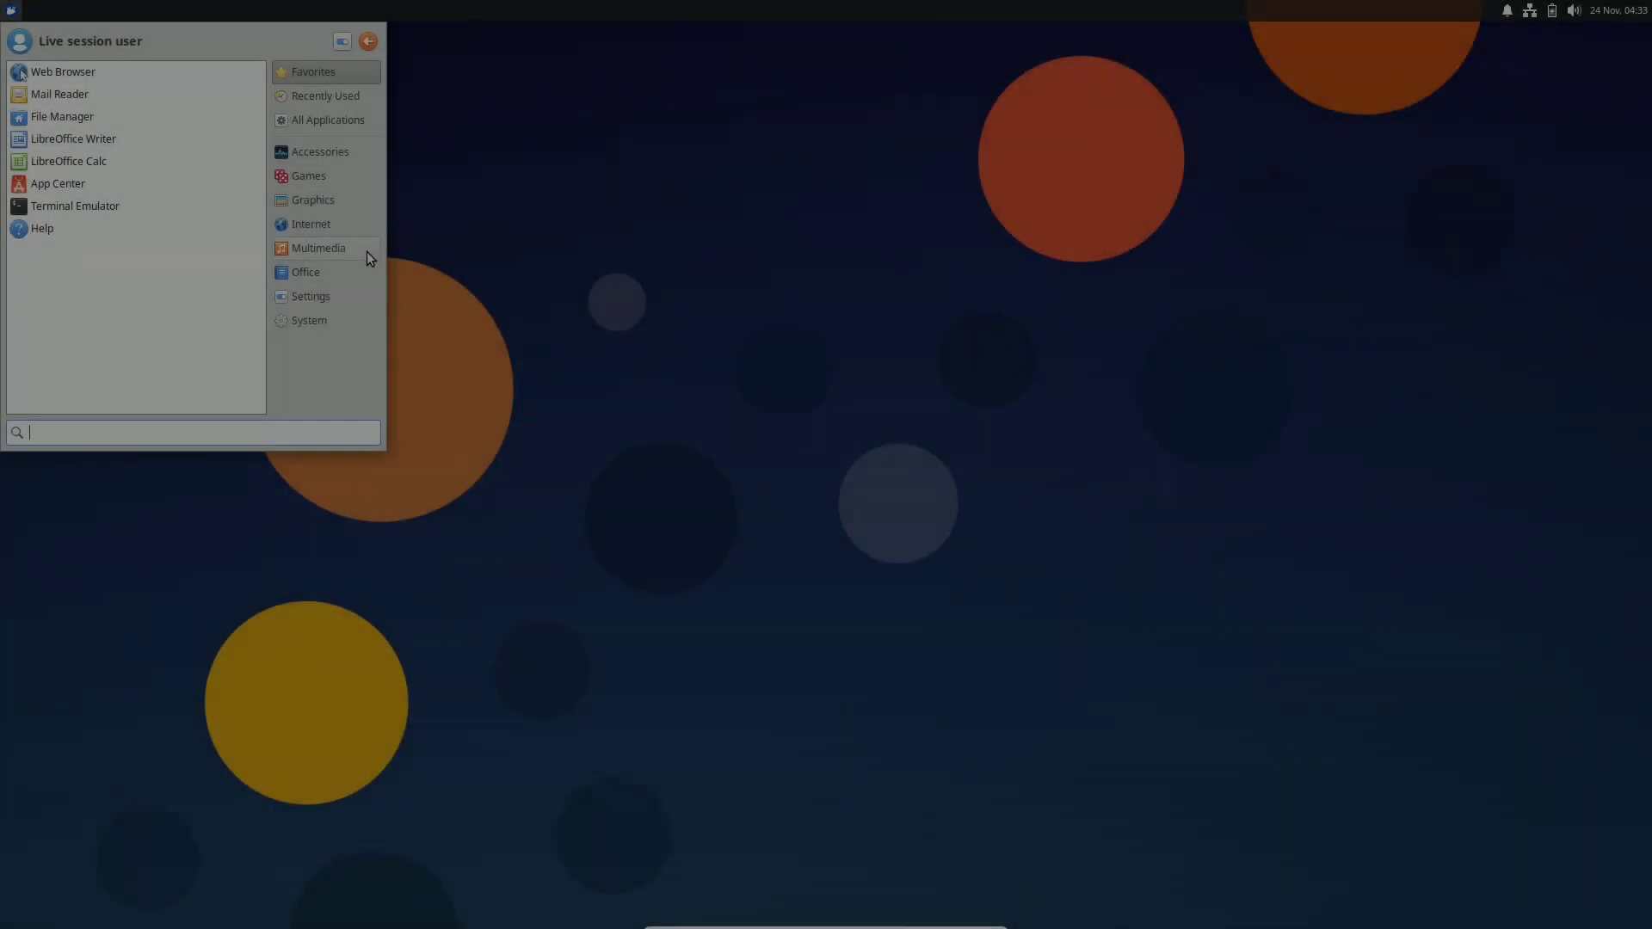
View the system information in the About Xfce window, including OS and Xfce version, and close it
mouse_move(349, 298)
mouse_move(331, 113)
click(198, 94)
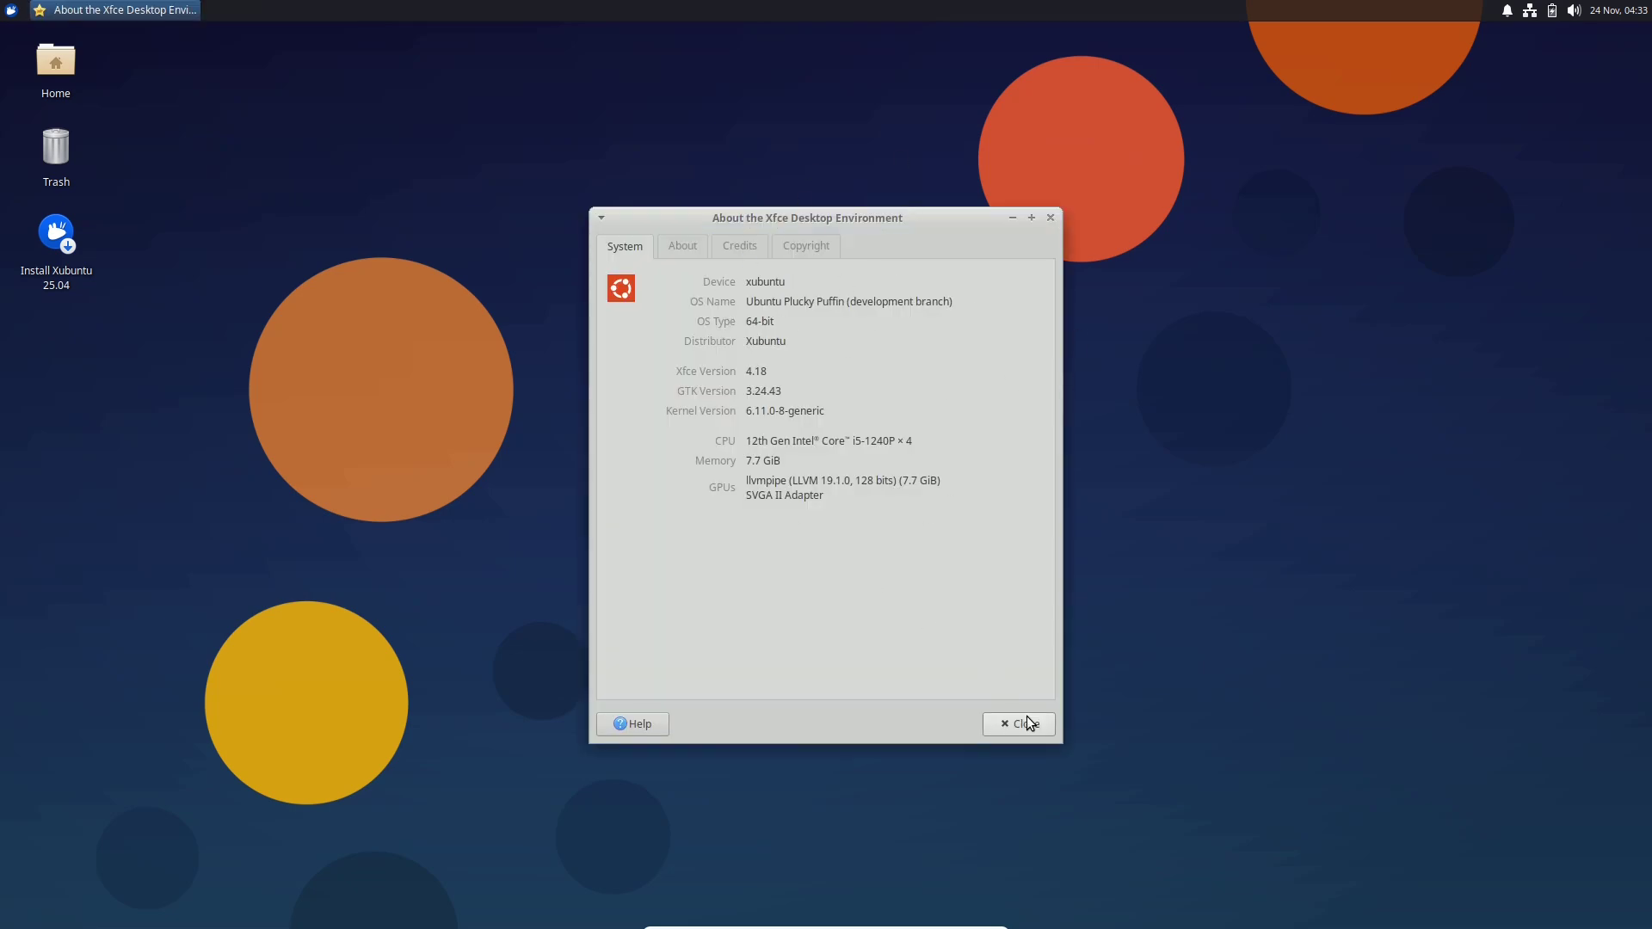
click(1028, 723)
Open Task Manager from the System applications and look through its process list
click(11, 11)
click(333, 315)
click(176, 247)
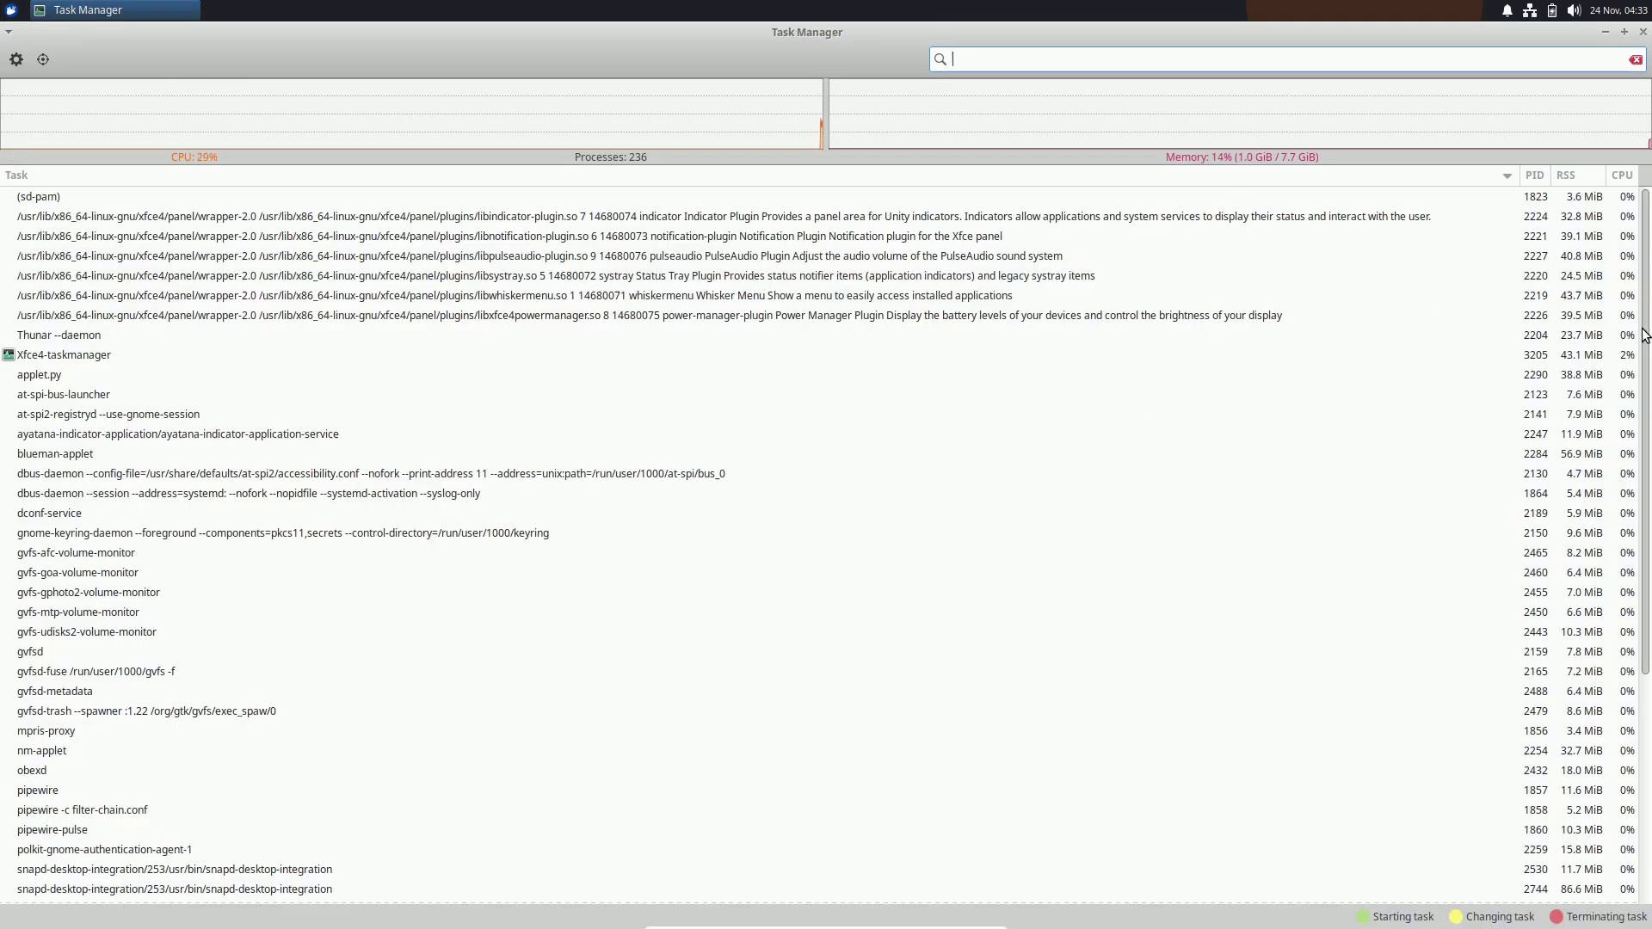
drag(1645, 335, 1632, 216)
View the About information from Task Manager's settings, and close Task Manager
click(19, 61)
click(833, 656)
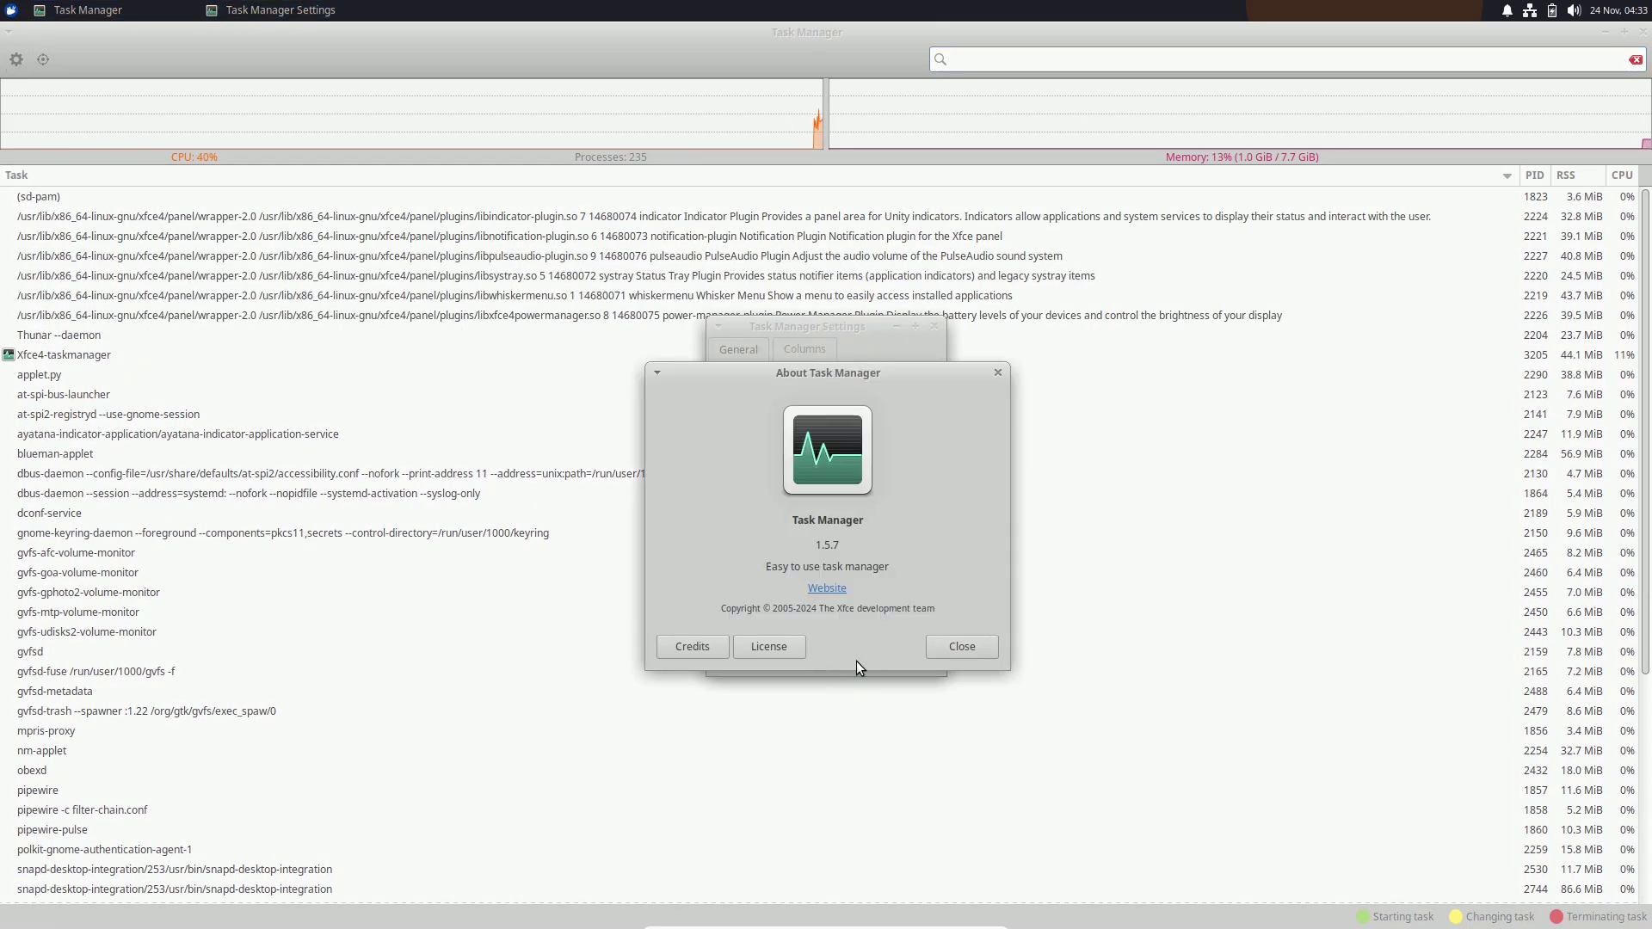
click(958, 647)
click(892, 659)
click(1642, 33)
Open a maximised terminal, try running neofetch, and install it with "sudo apt install neofetch"
click(11, 10)
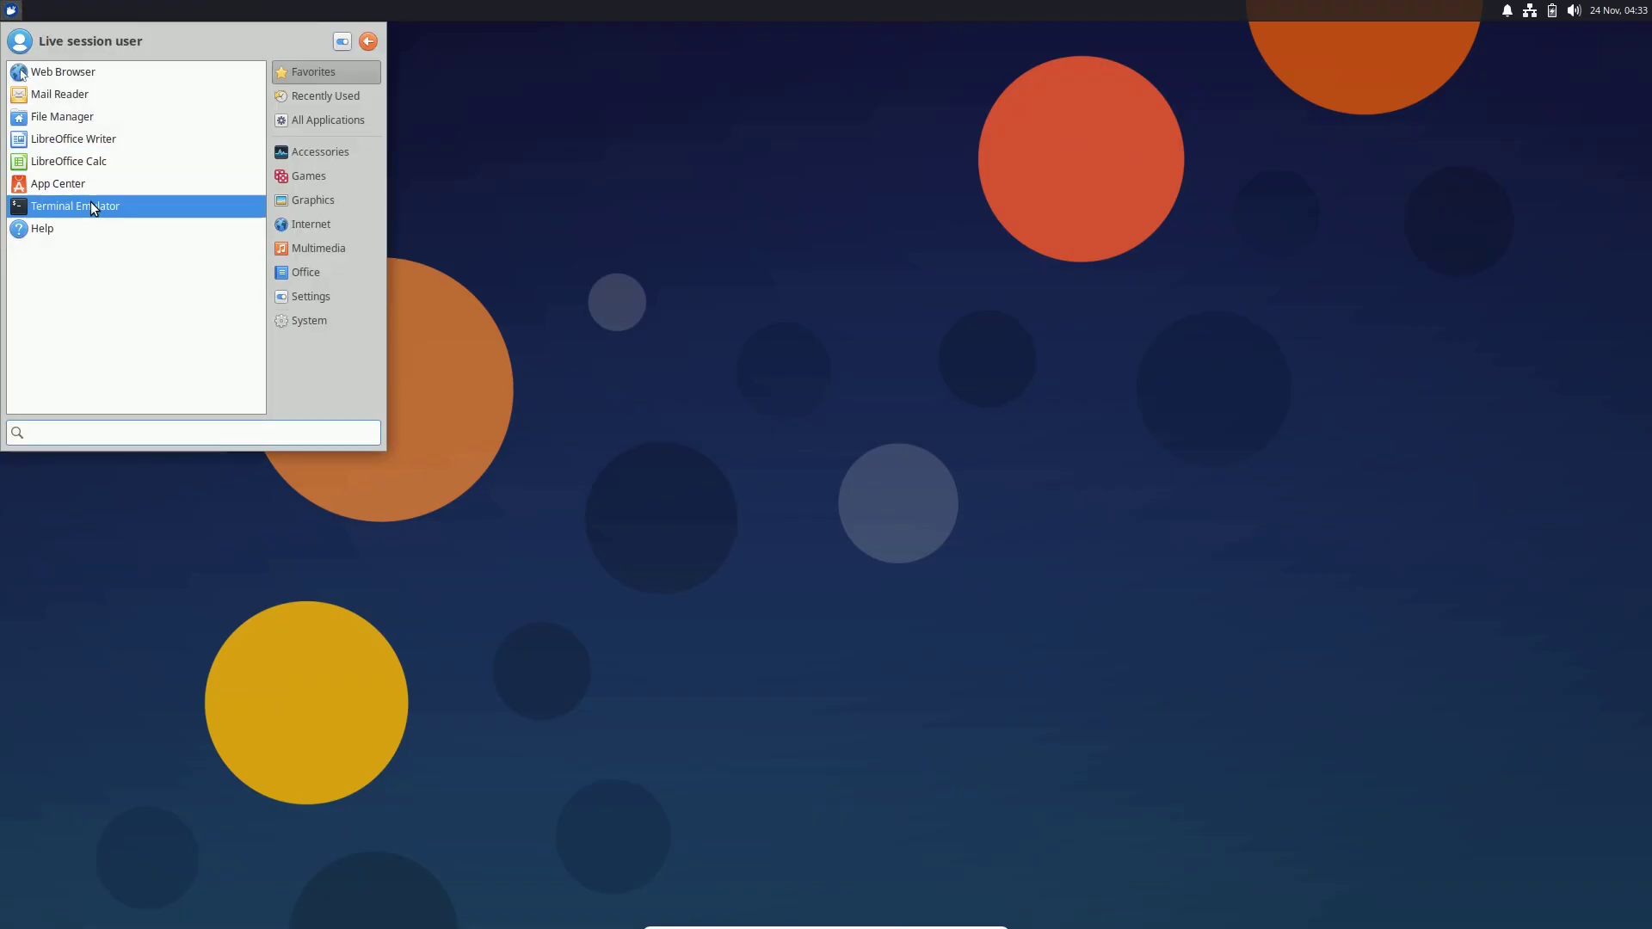
click(91, 201)
key(alt+F10)
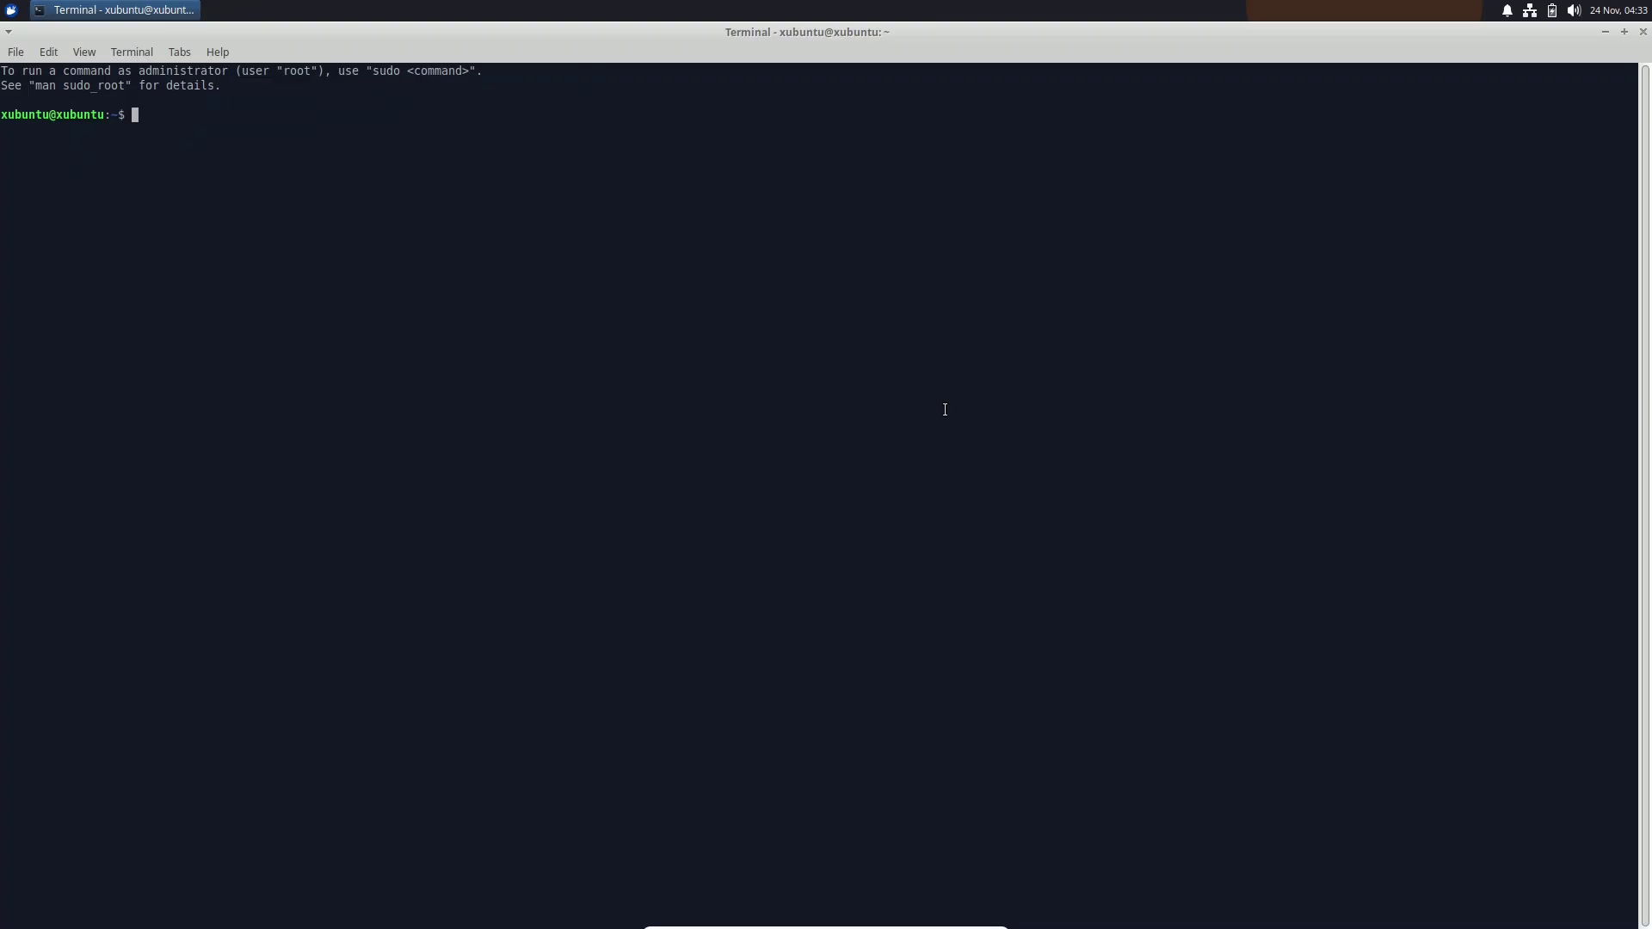
text(neofetch)
key(Return)
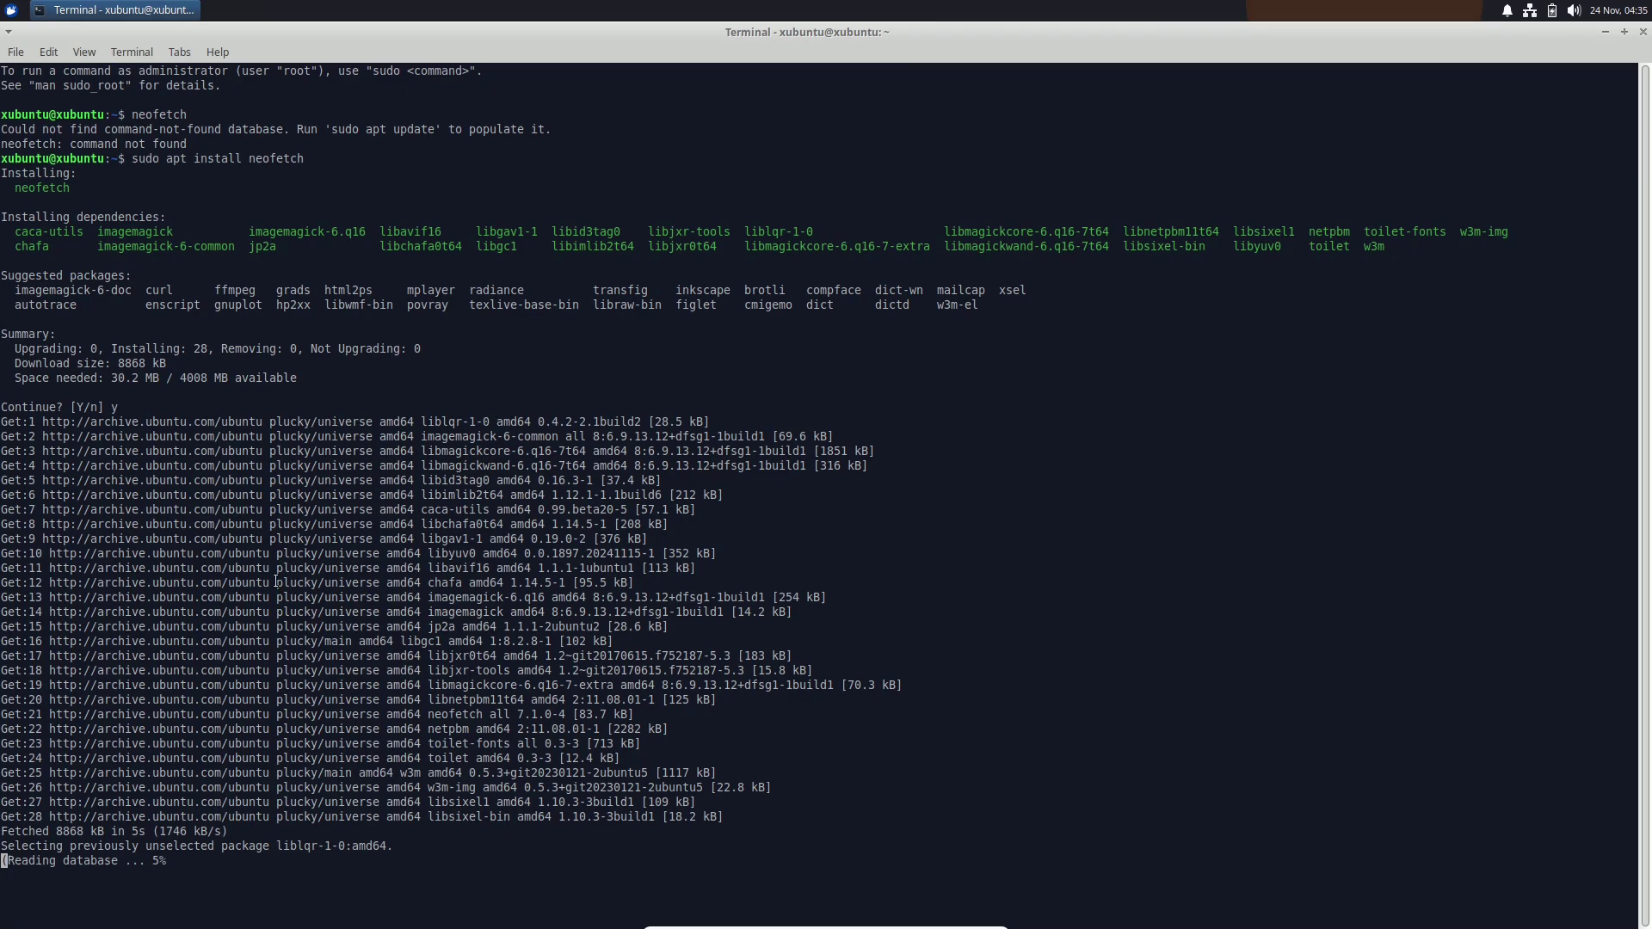
View the terminal's About information, and run neofetch to show the system summary
click(236, 96)
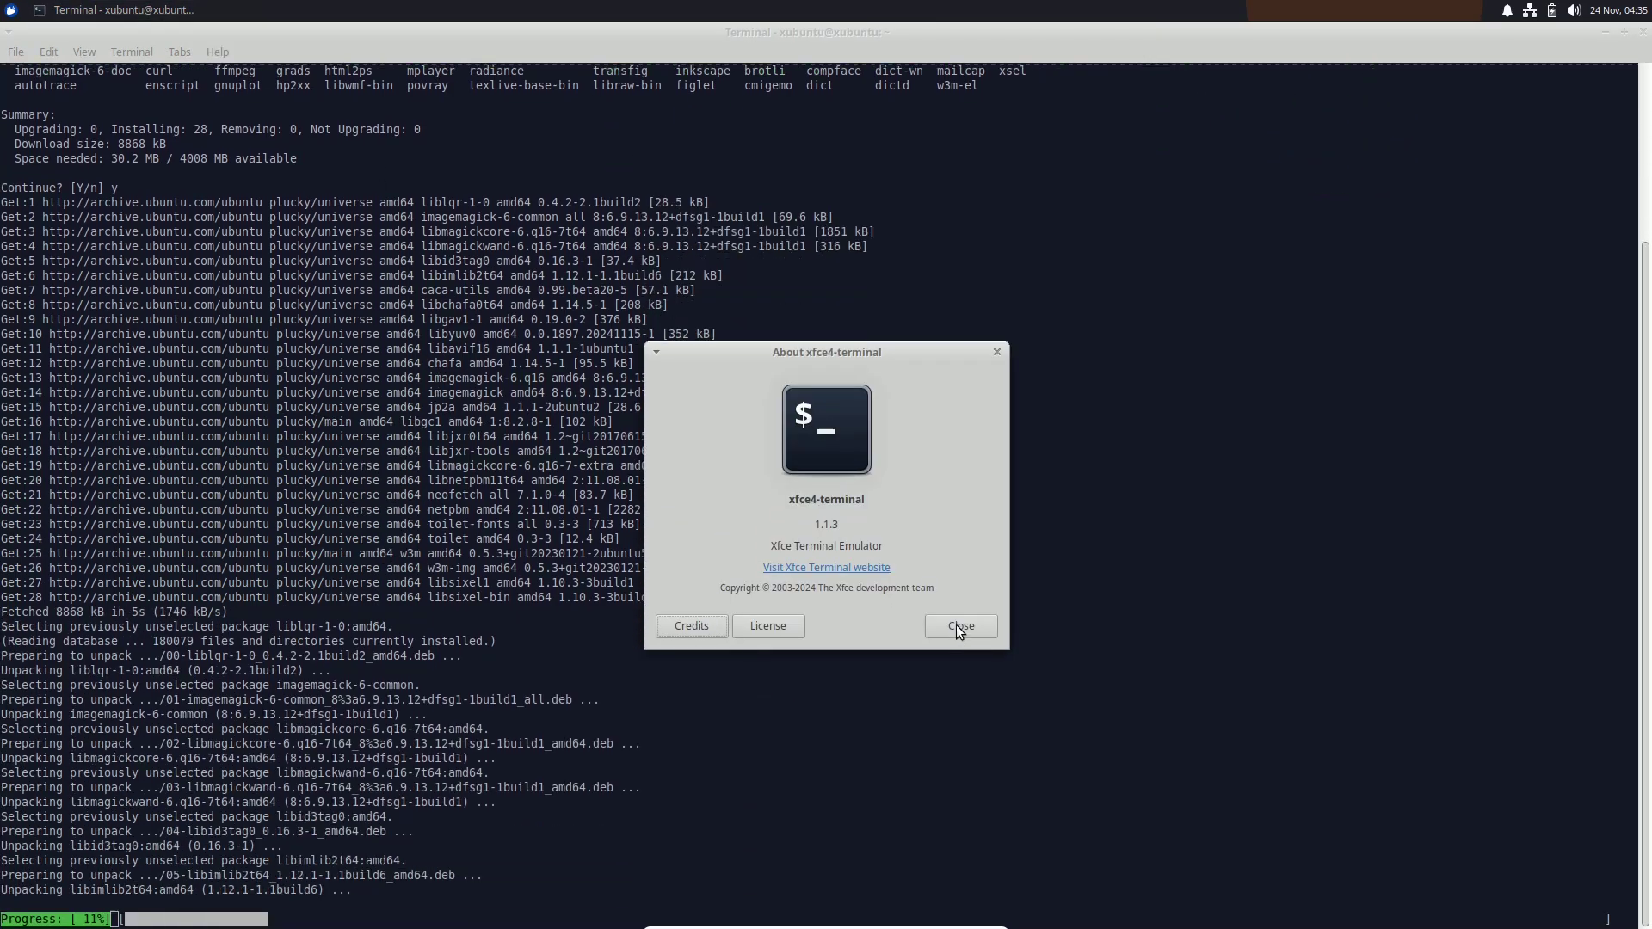
click(958, 627)
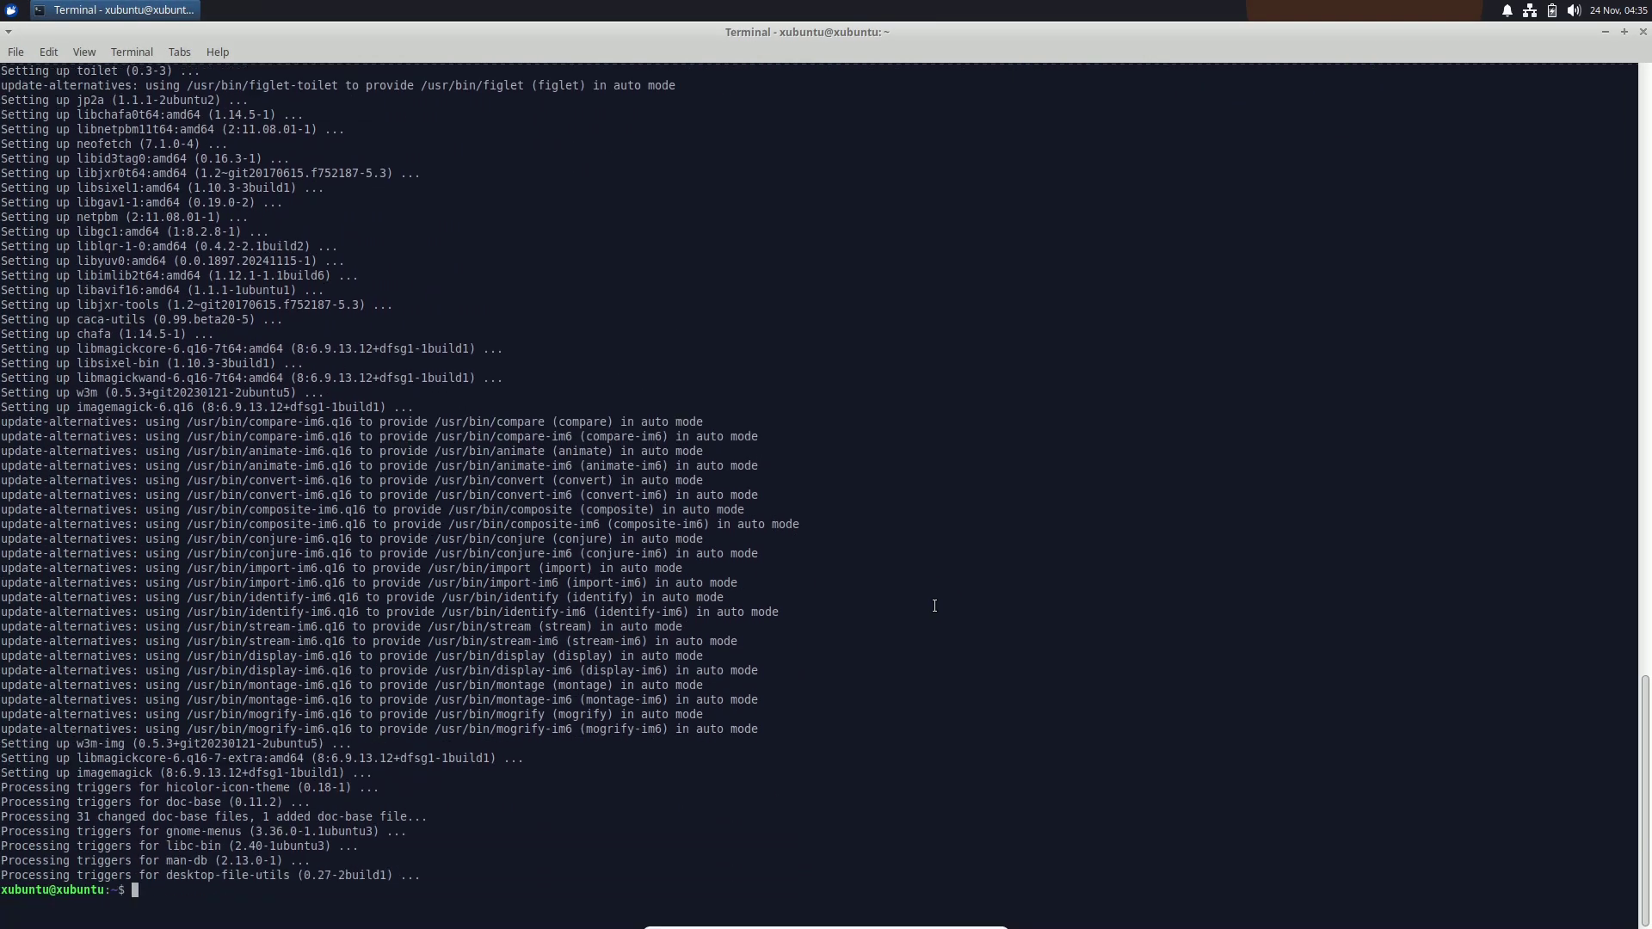
text(h)
key(Return)
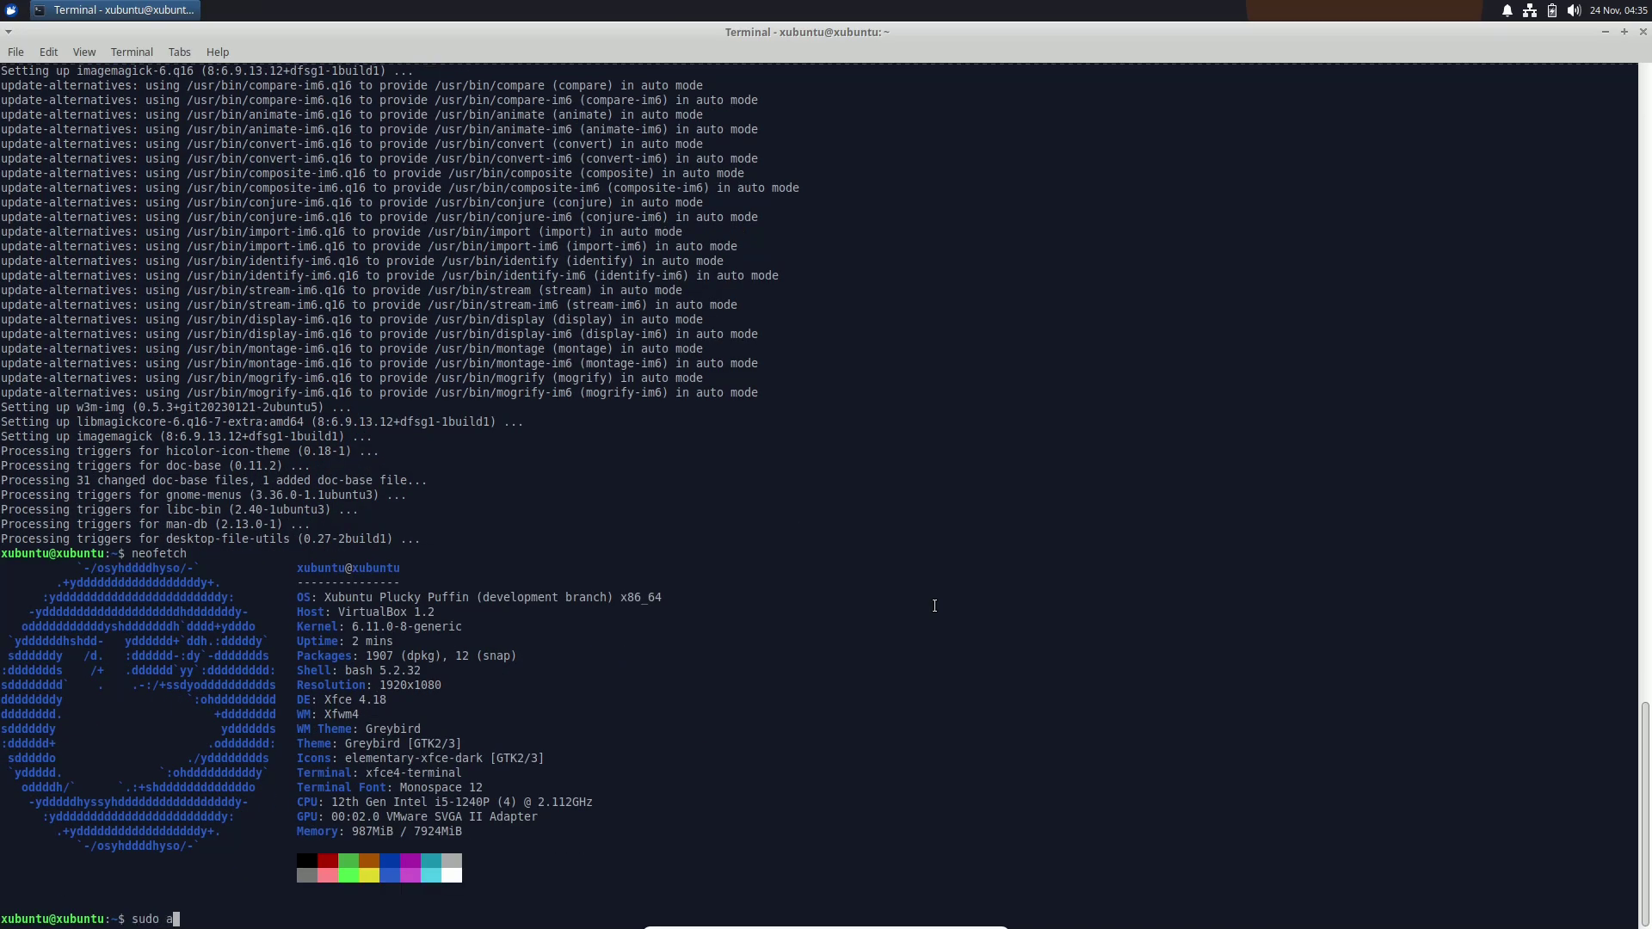
Install inxi with "sudo apt install inxi", and show the short and basic system reports with inxi and inxi -b
text(sudo apt install inxi)
key(Return)
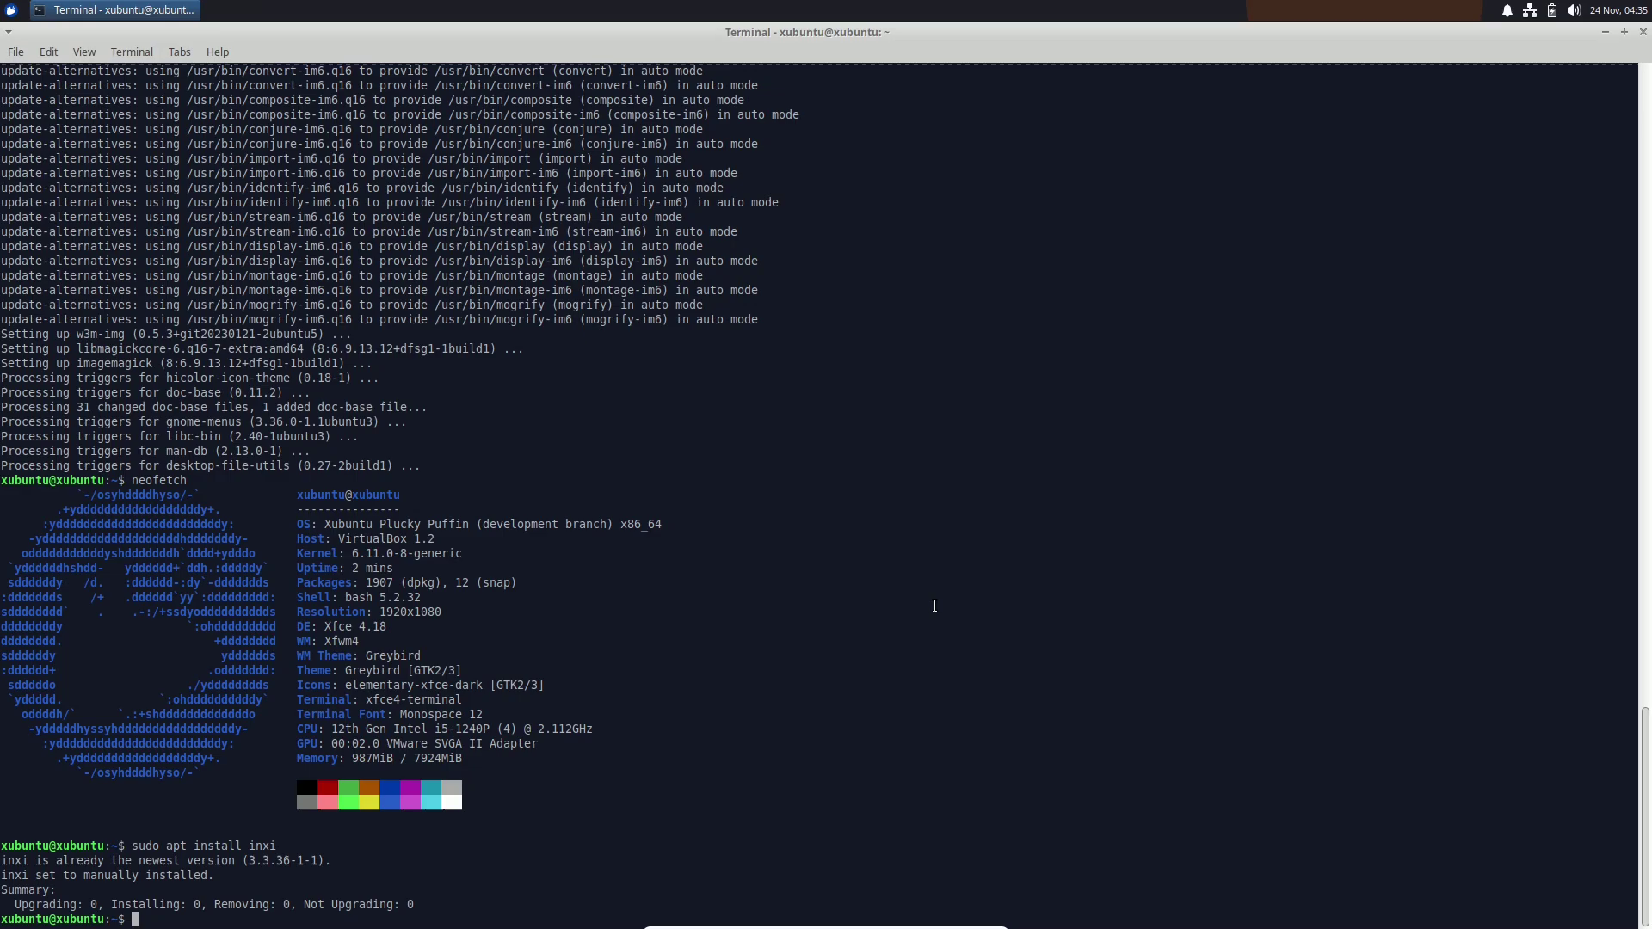
text(inxi)
key(Return)
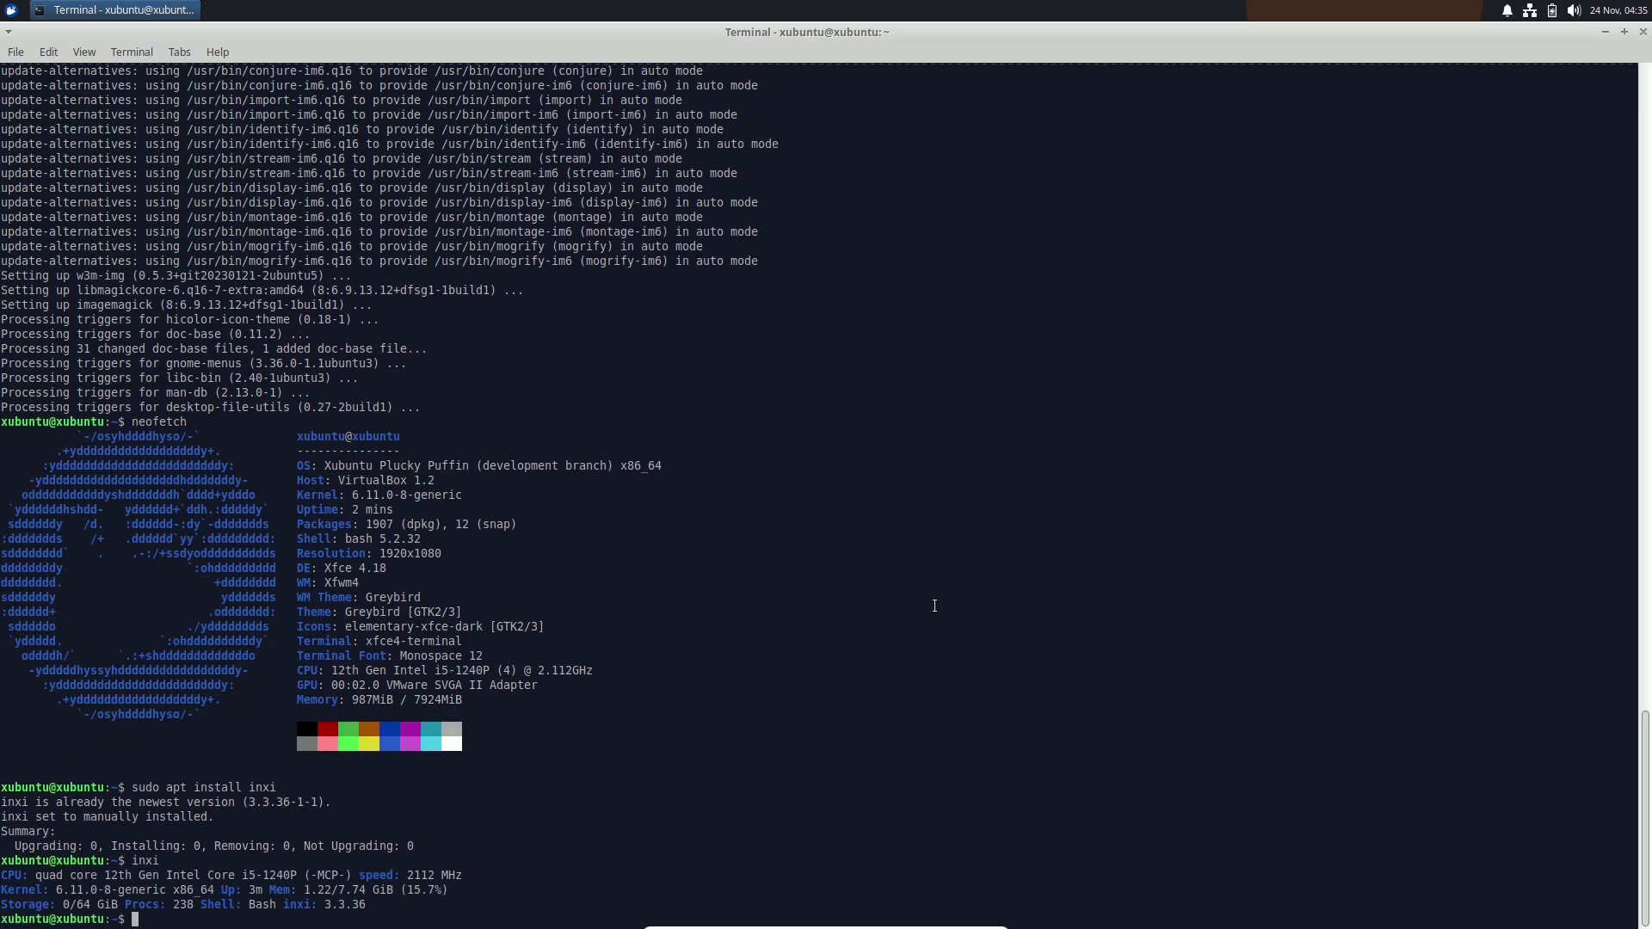
key(Return)
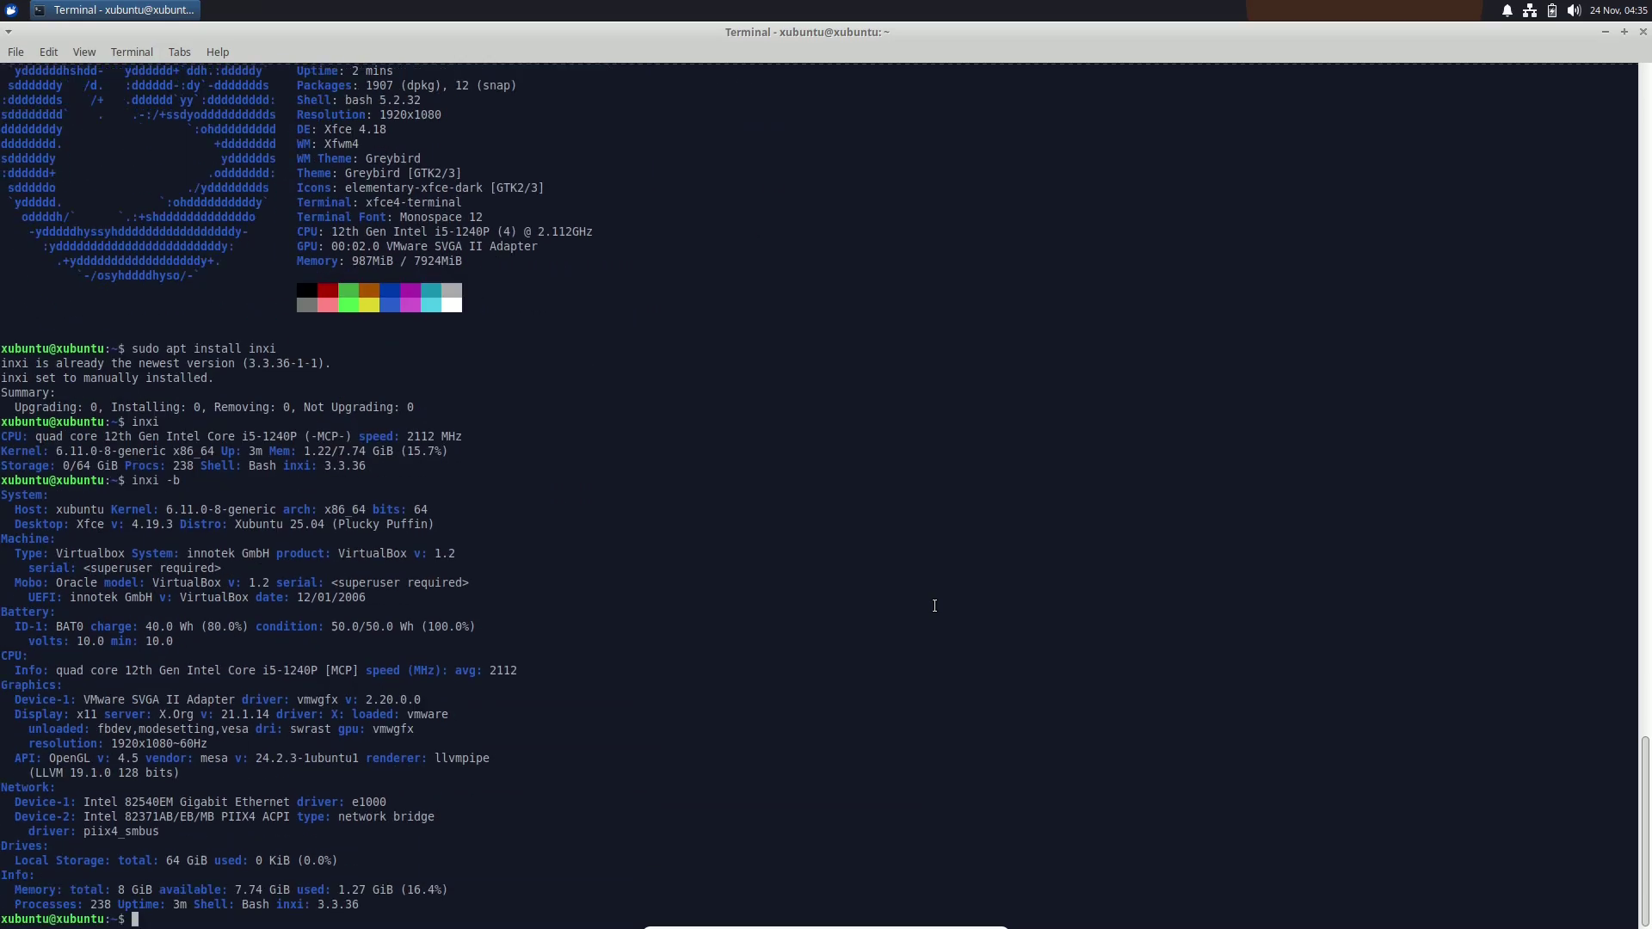
Show the full system report with inxi -F and the graphics details with inxi -G
text(inxi -F)
key(Return)
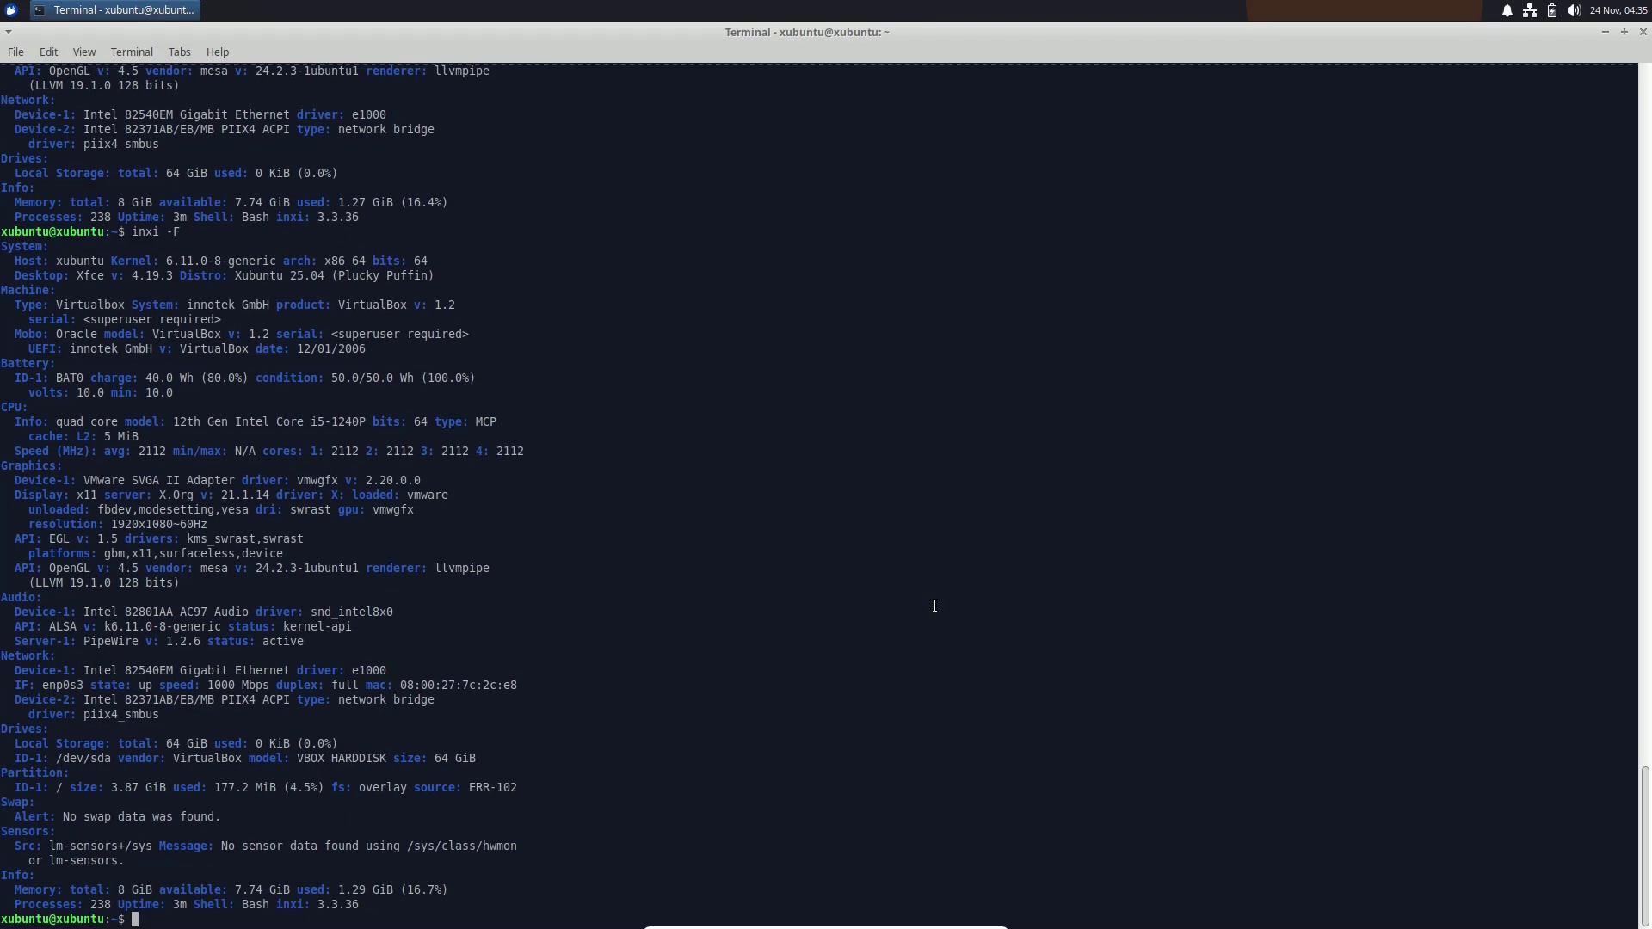
key(Return)
List the processor and hardware details with lscpu and lshw, and exit the terminal session
text(ls)
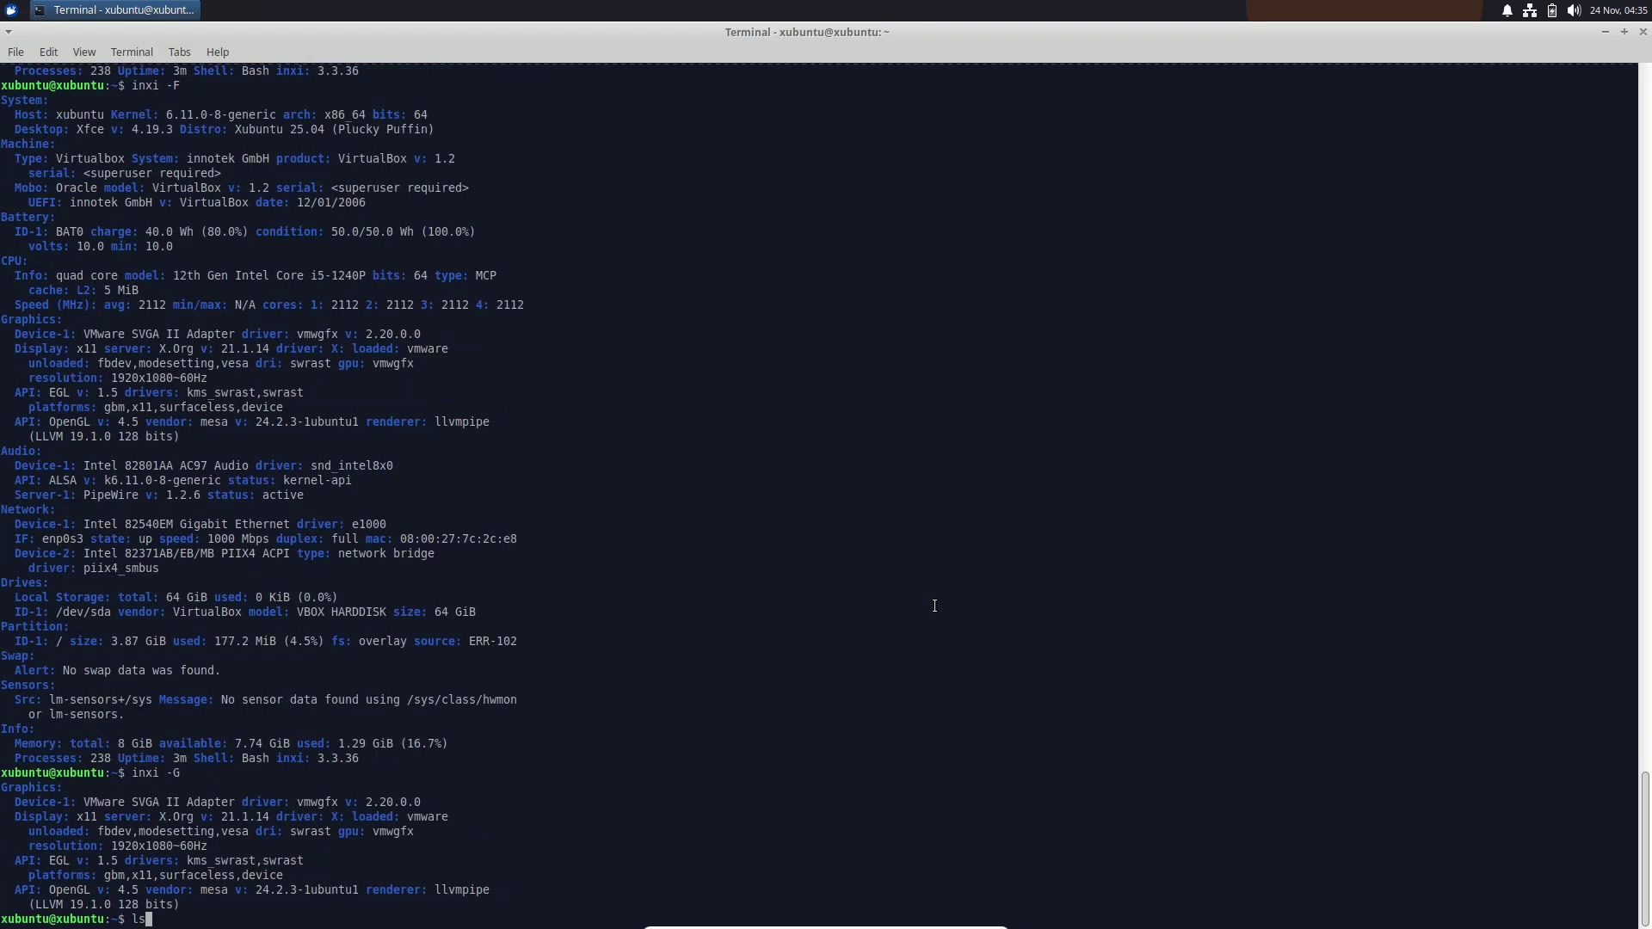
text(cpu)
key(Return)
text(lshw)
key(Return)
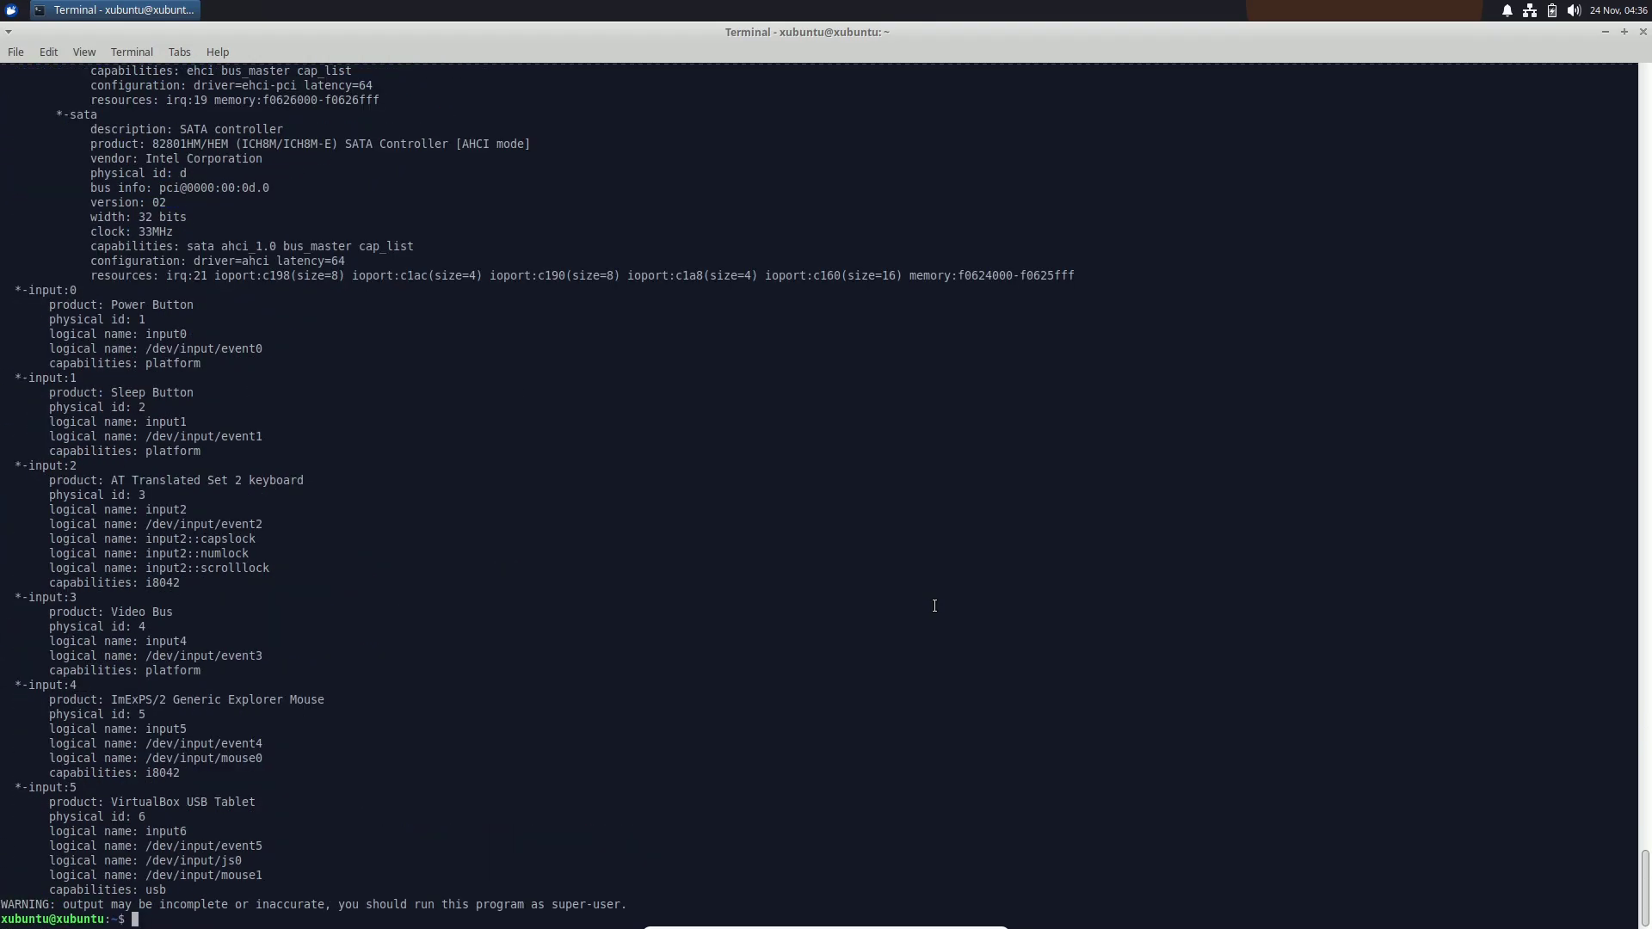
text(exit)
key(Return)
Launch the Install Xubuntu 25.04 installer from the desktop and continue with English as the language
right_click(60, 246)
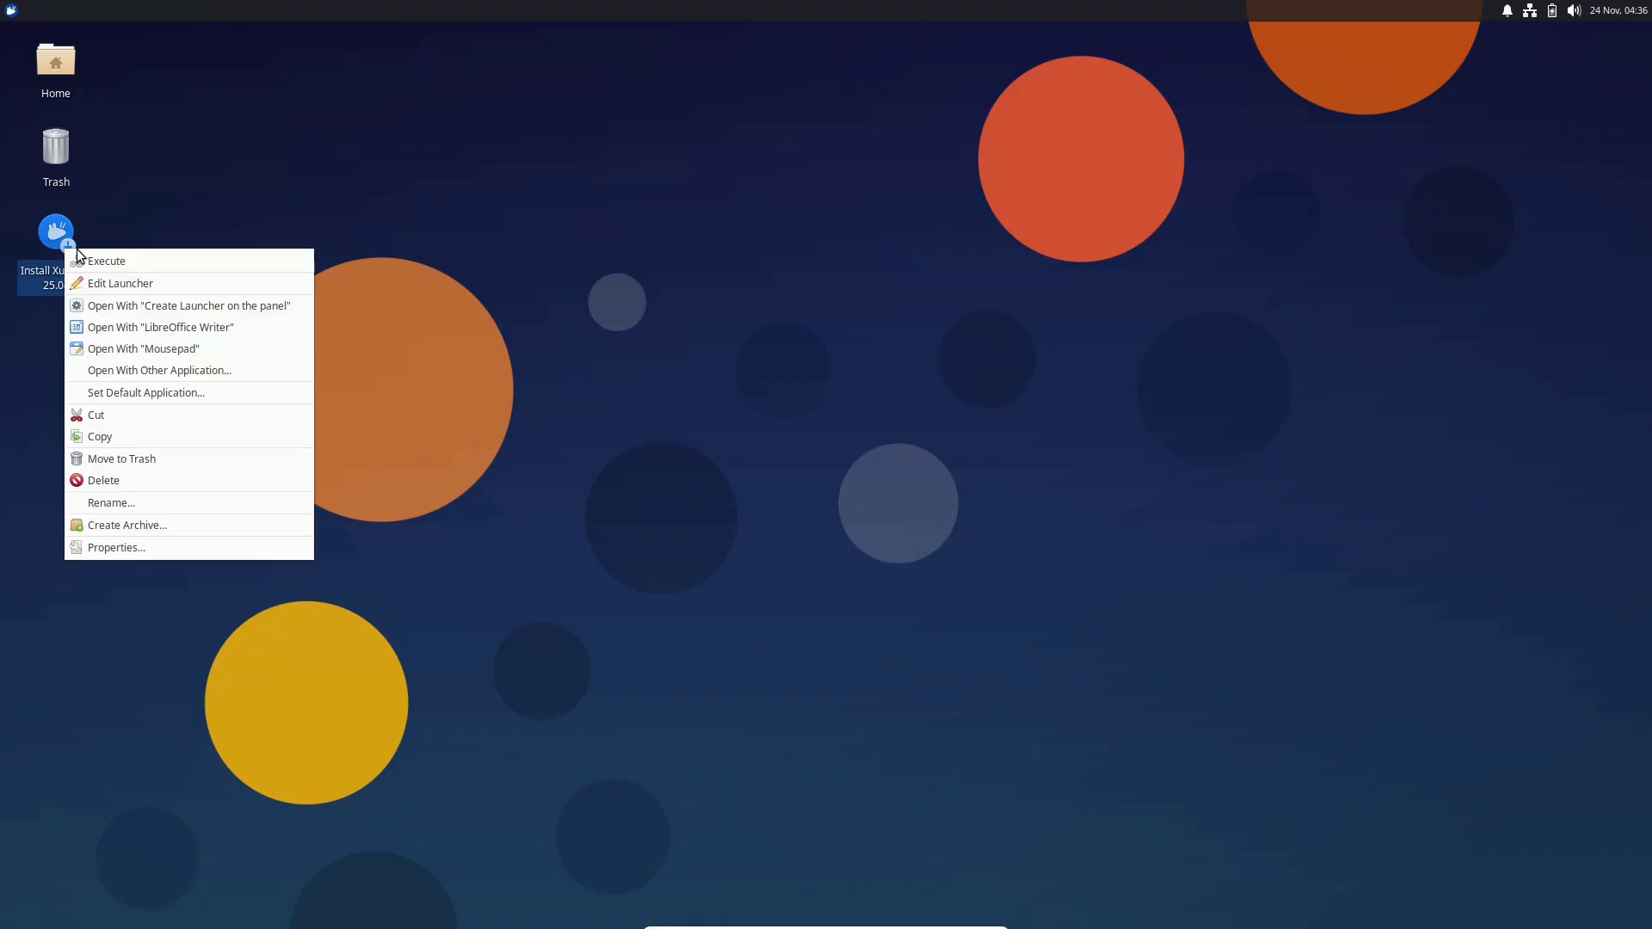
click(99, 258)
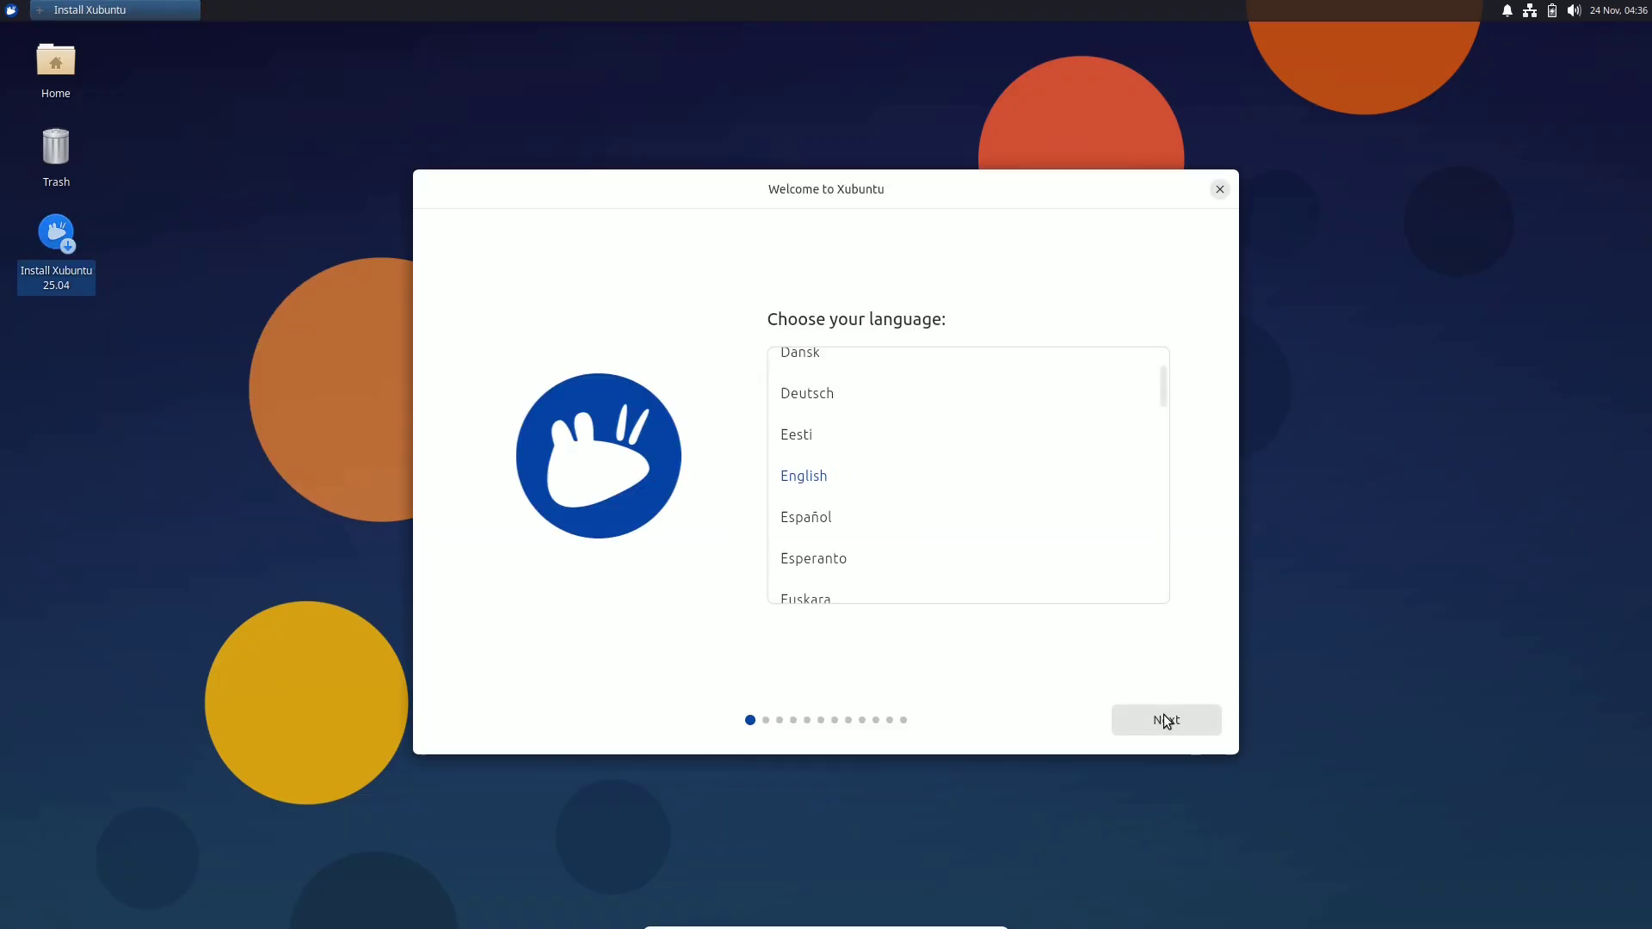
click(1167, 721)
Look through the keyboard variants and layouts, and continue with the English (US) layout and variant
click(1019, 549)
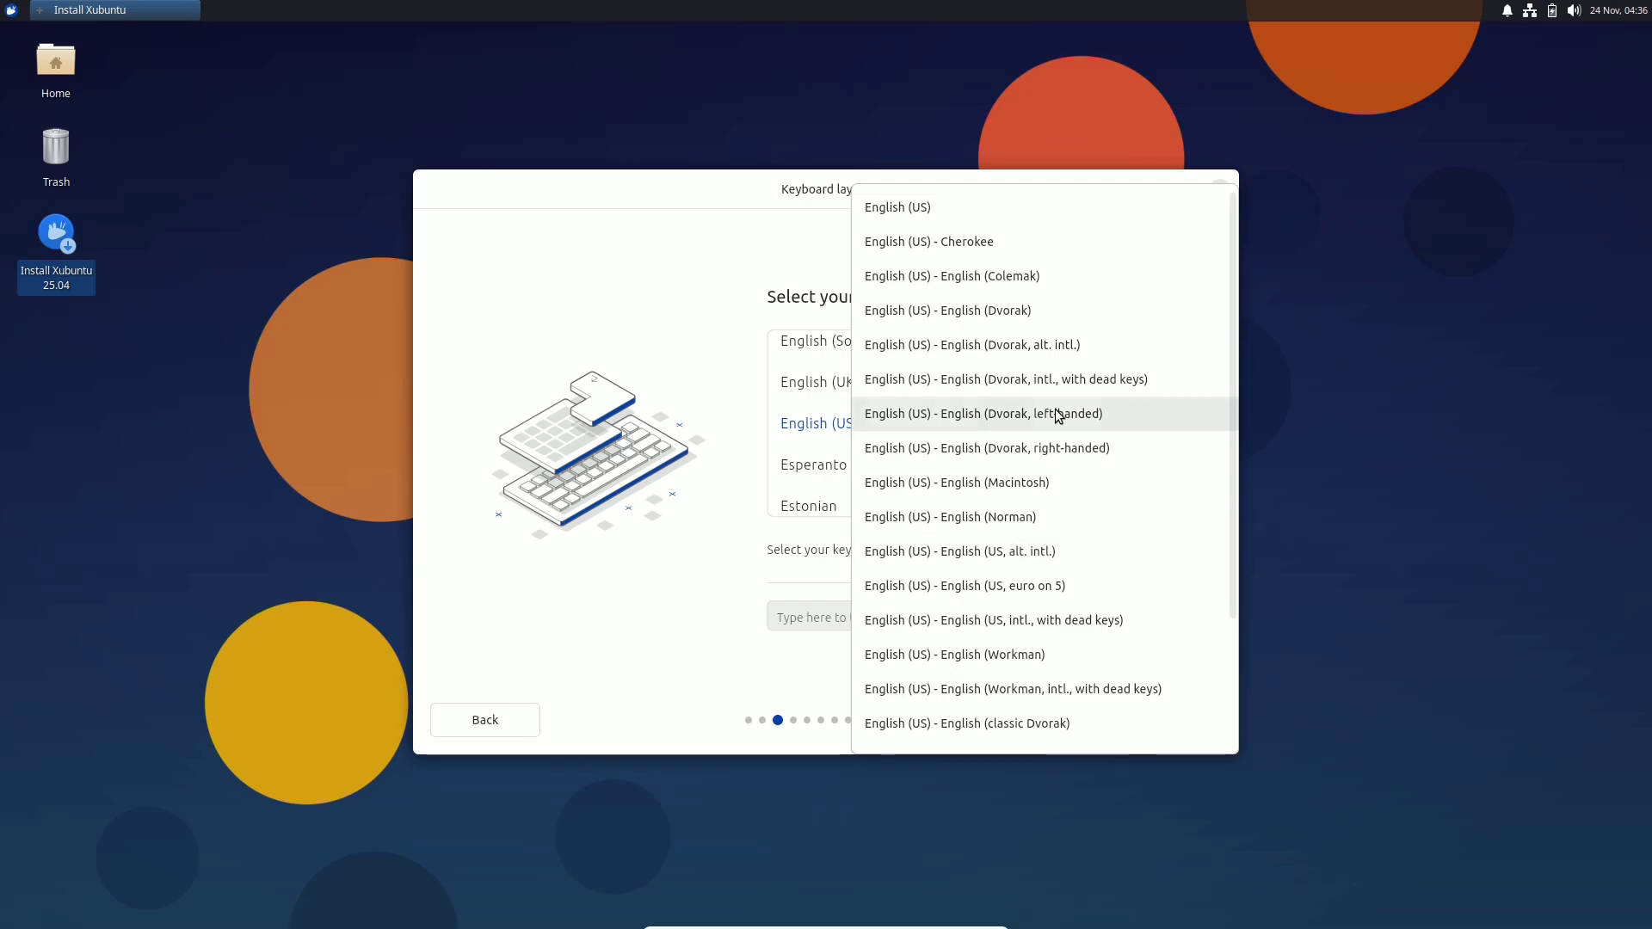
scroll(1045, 400, down, 5)
scroll(1024, 465, up, 5)
key(Escape)
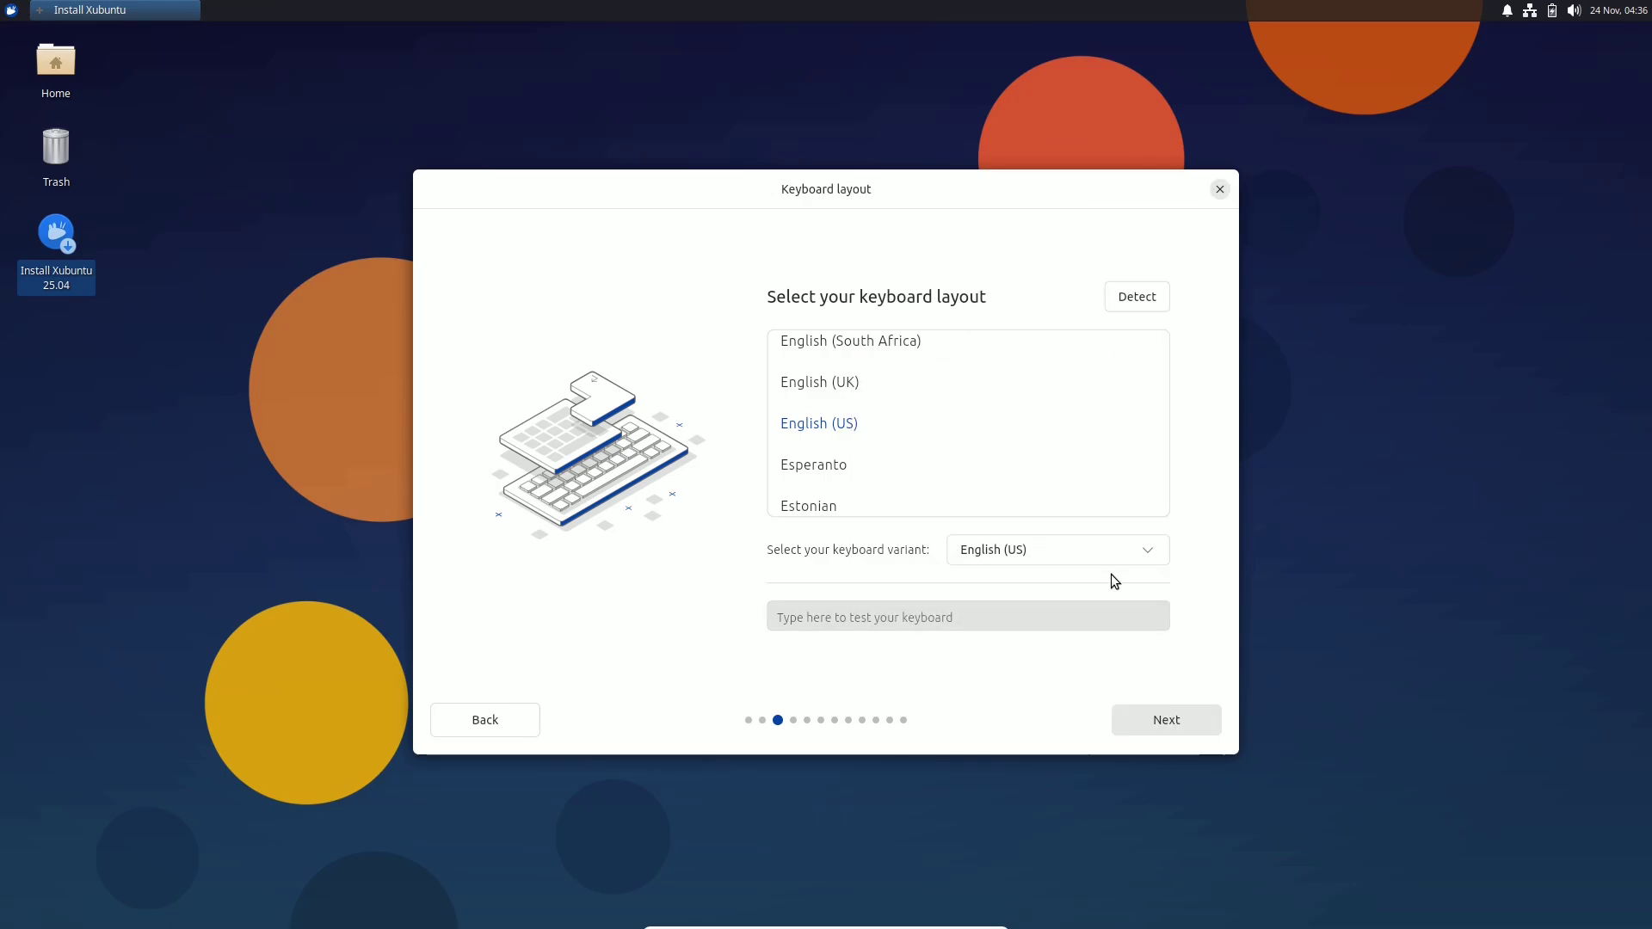
scroll(1043, 483, up, 6)
scroll(1043, 483, down, 11)
click(1157, 721)
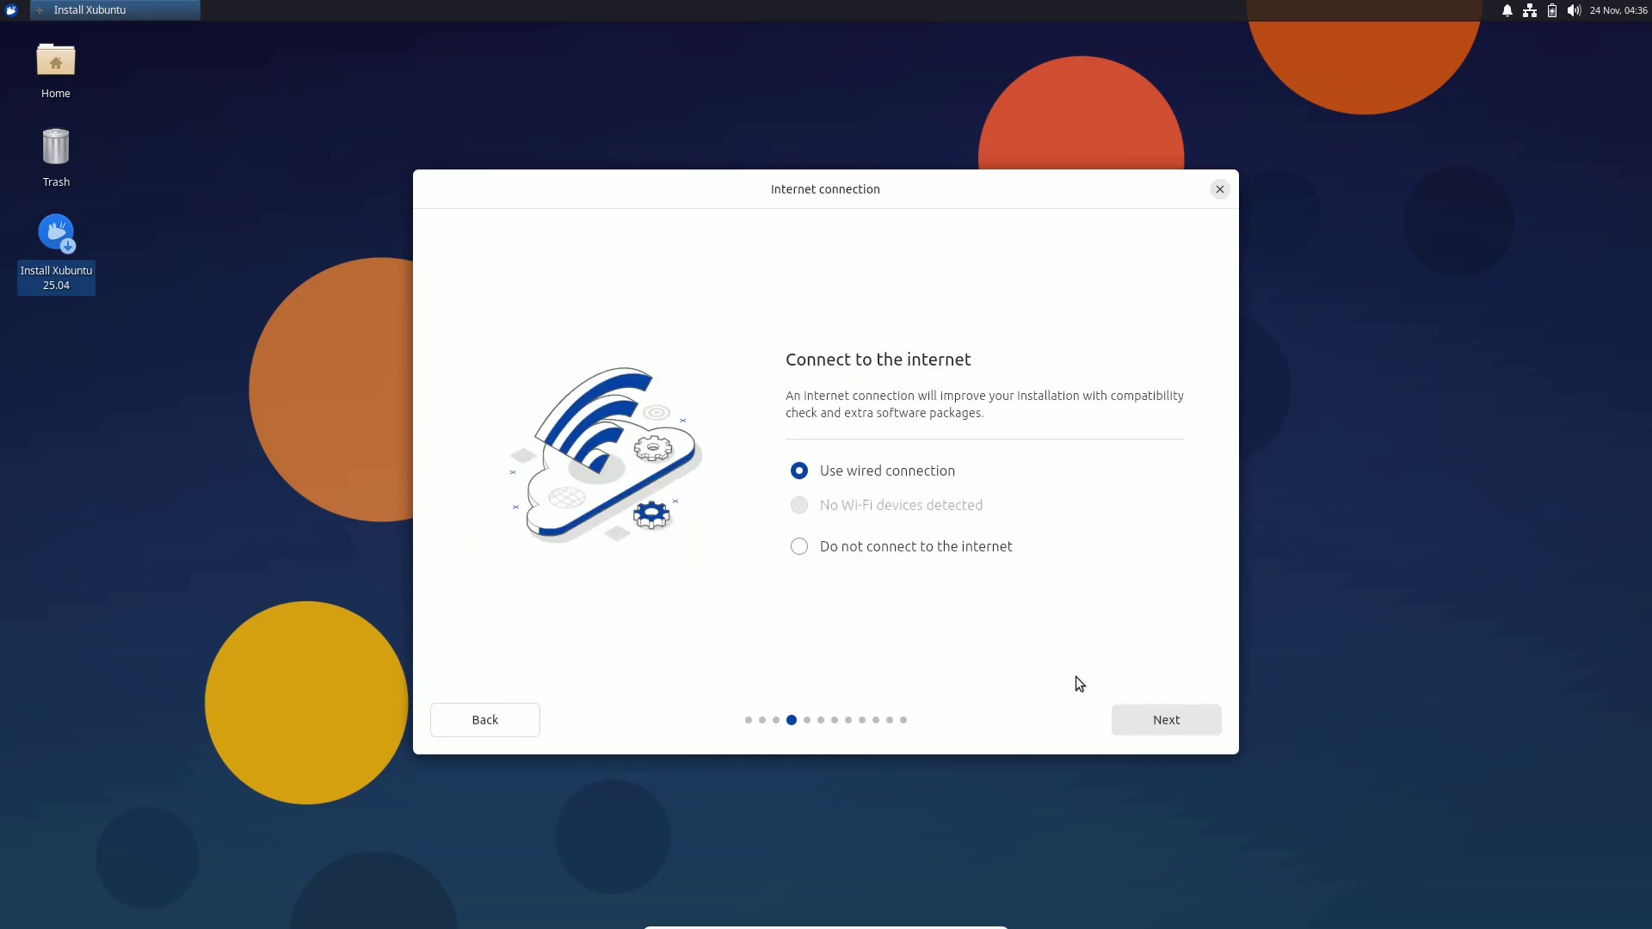
Keep the wired internet connection and proceed through the installer to the application selection
click(1151, 721)
click(921, 512)
click(870, 370)
click(1147, 727)
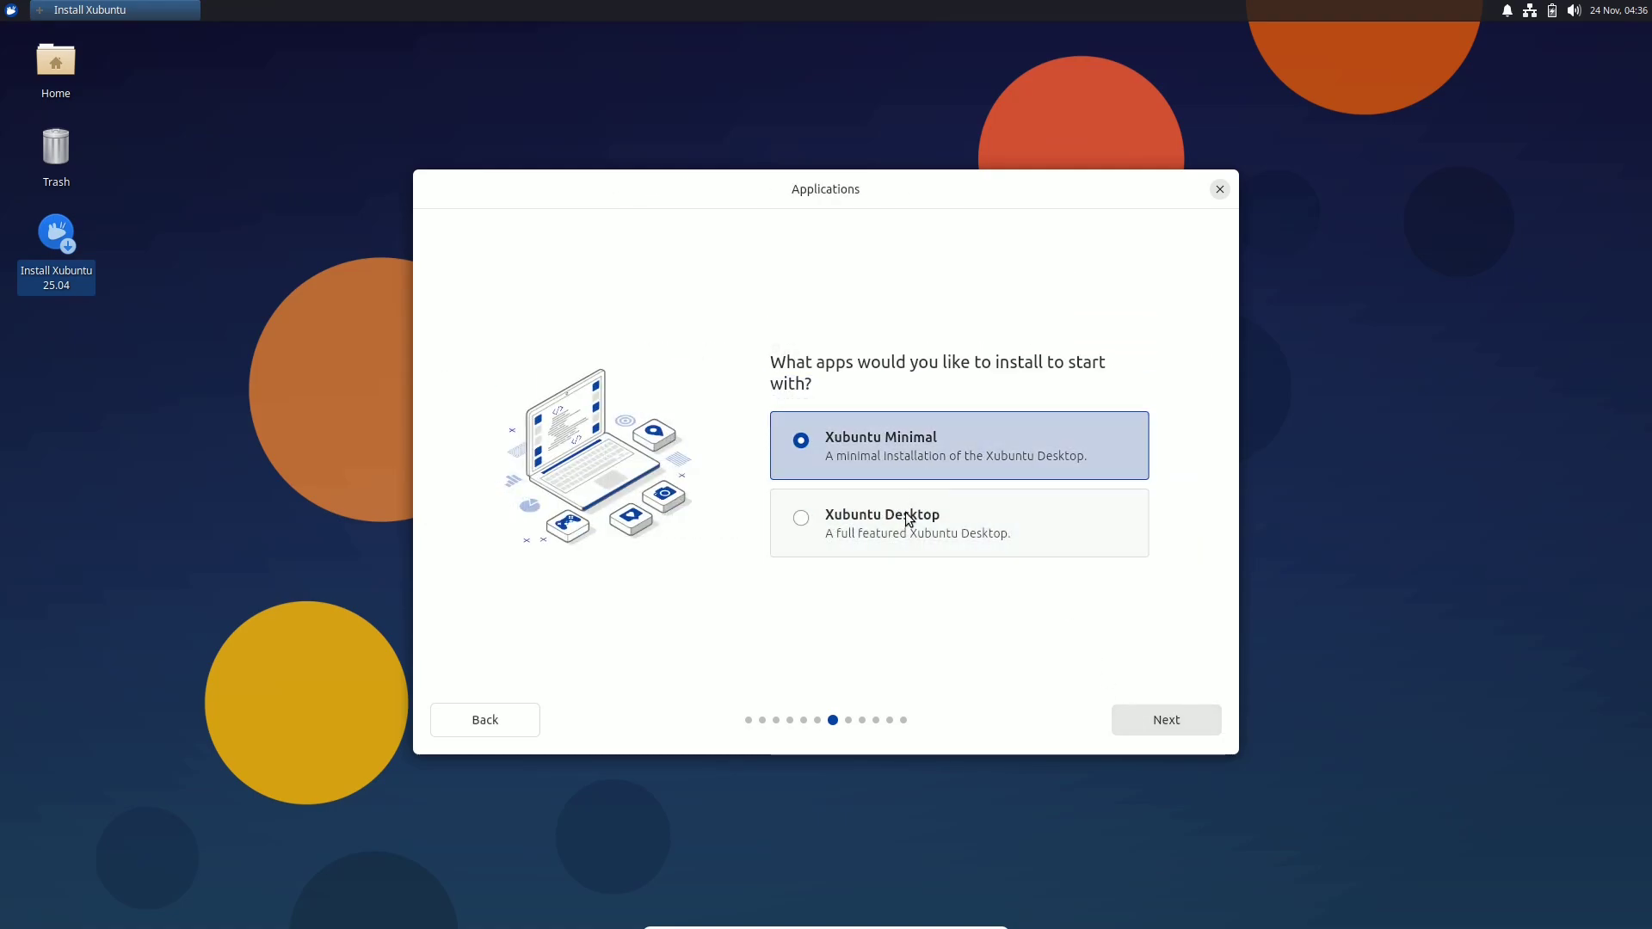
Choose the full Xubuntu Desktop app set and continue with both proprietary software options off
click(850, 506)
click(1162, 720)
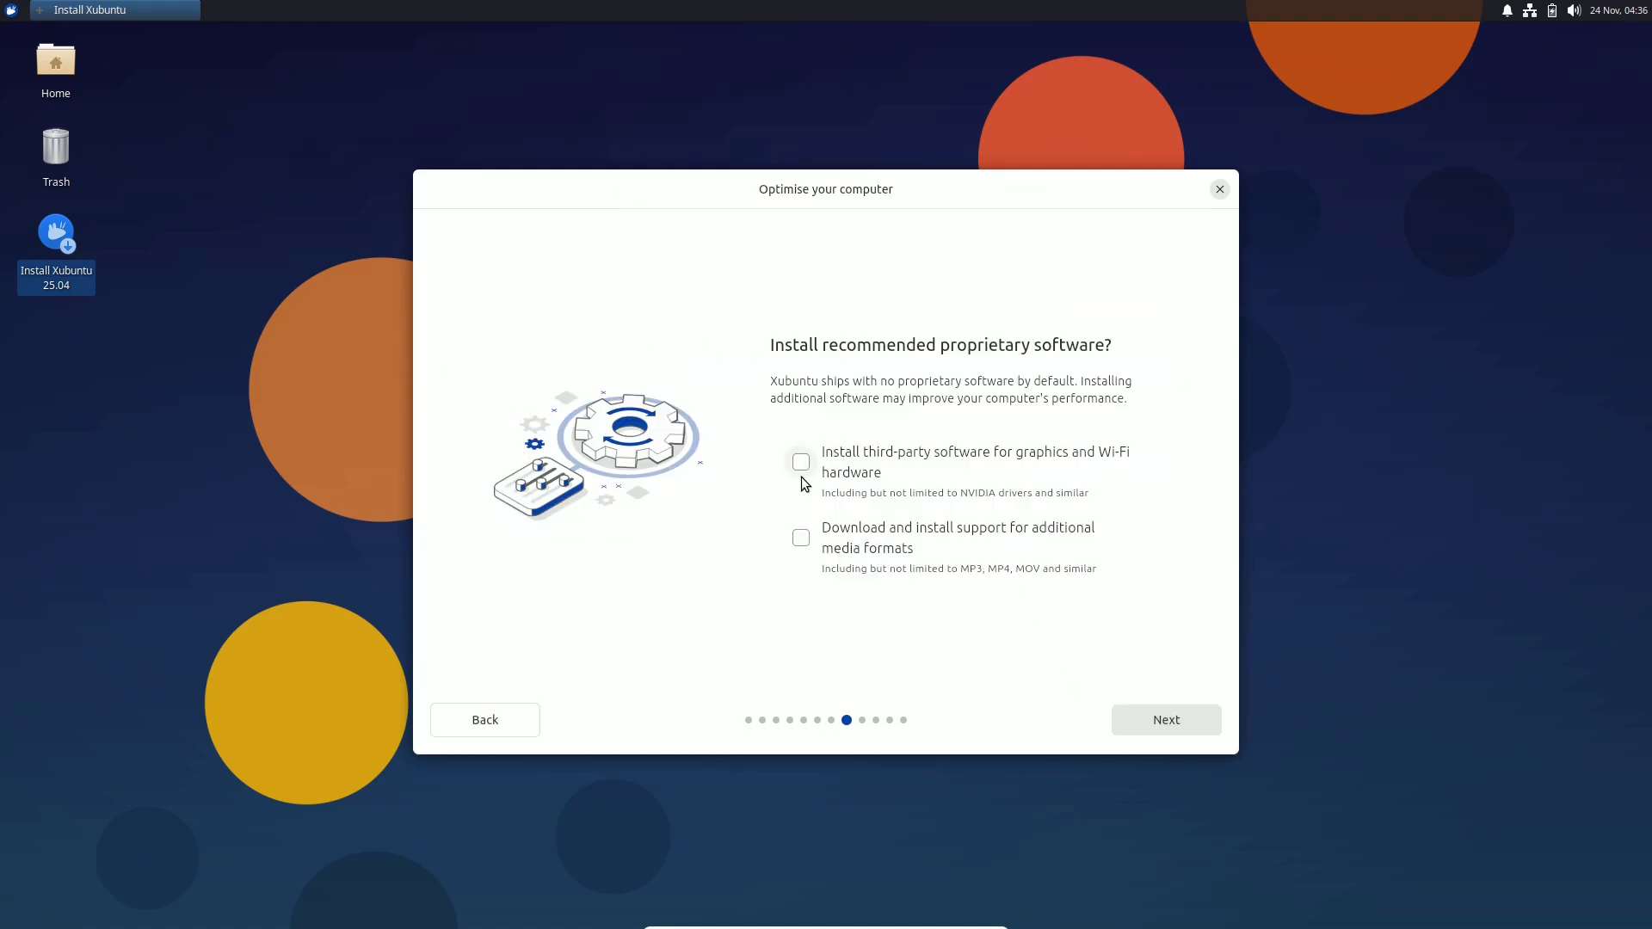
click(1156, 725)
Review the advanced disk features and manual option, and continue with erasing the disk and no advanced features
click(861, 469)
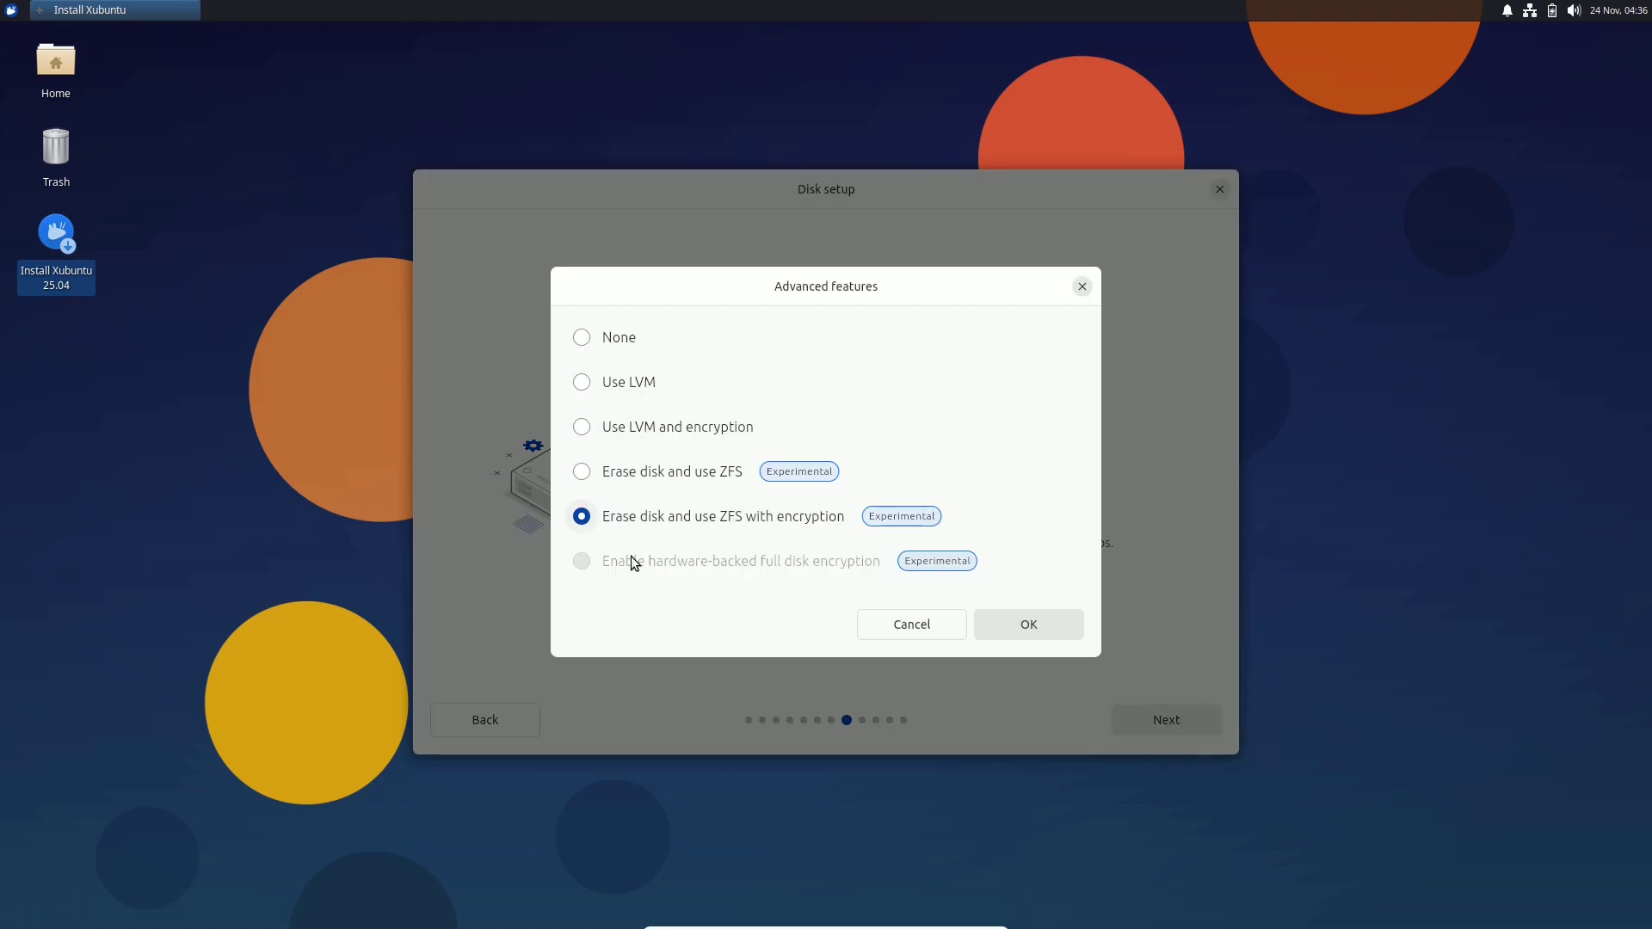
click(1067, 624)
click(865, 524)
click(865, 410)
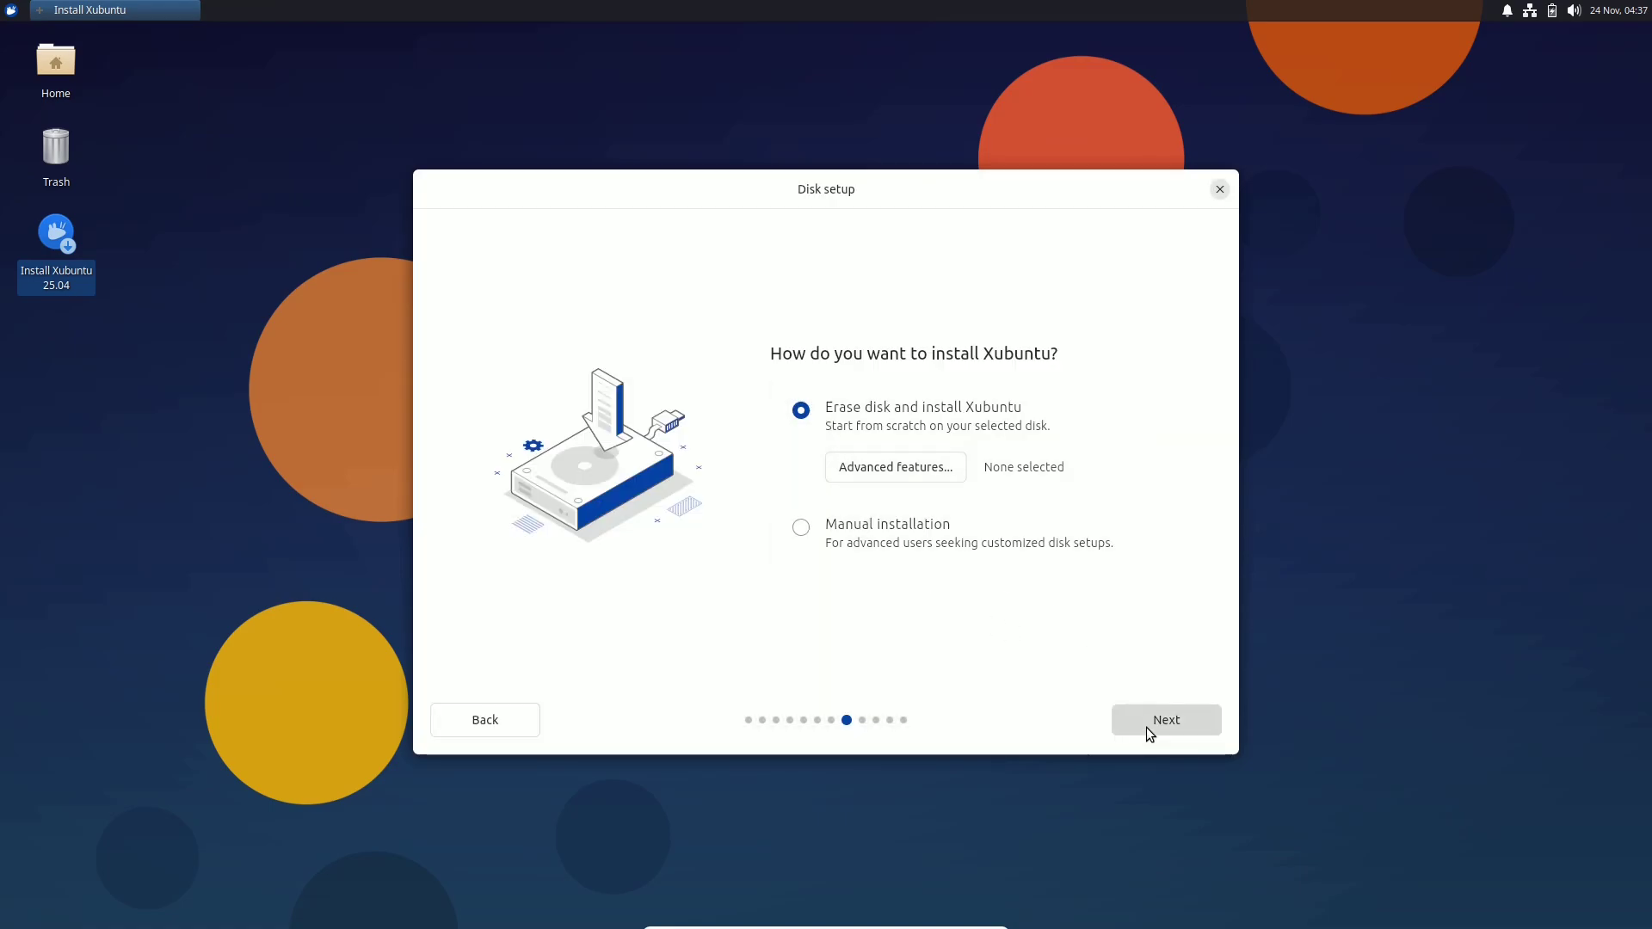
click(1146, 726)
Fill in the account page with the name asklinux and a confirmed account password, and close the installer at the timezone page
text(asklinux)
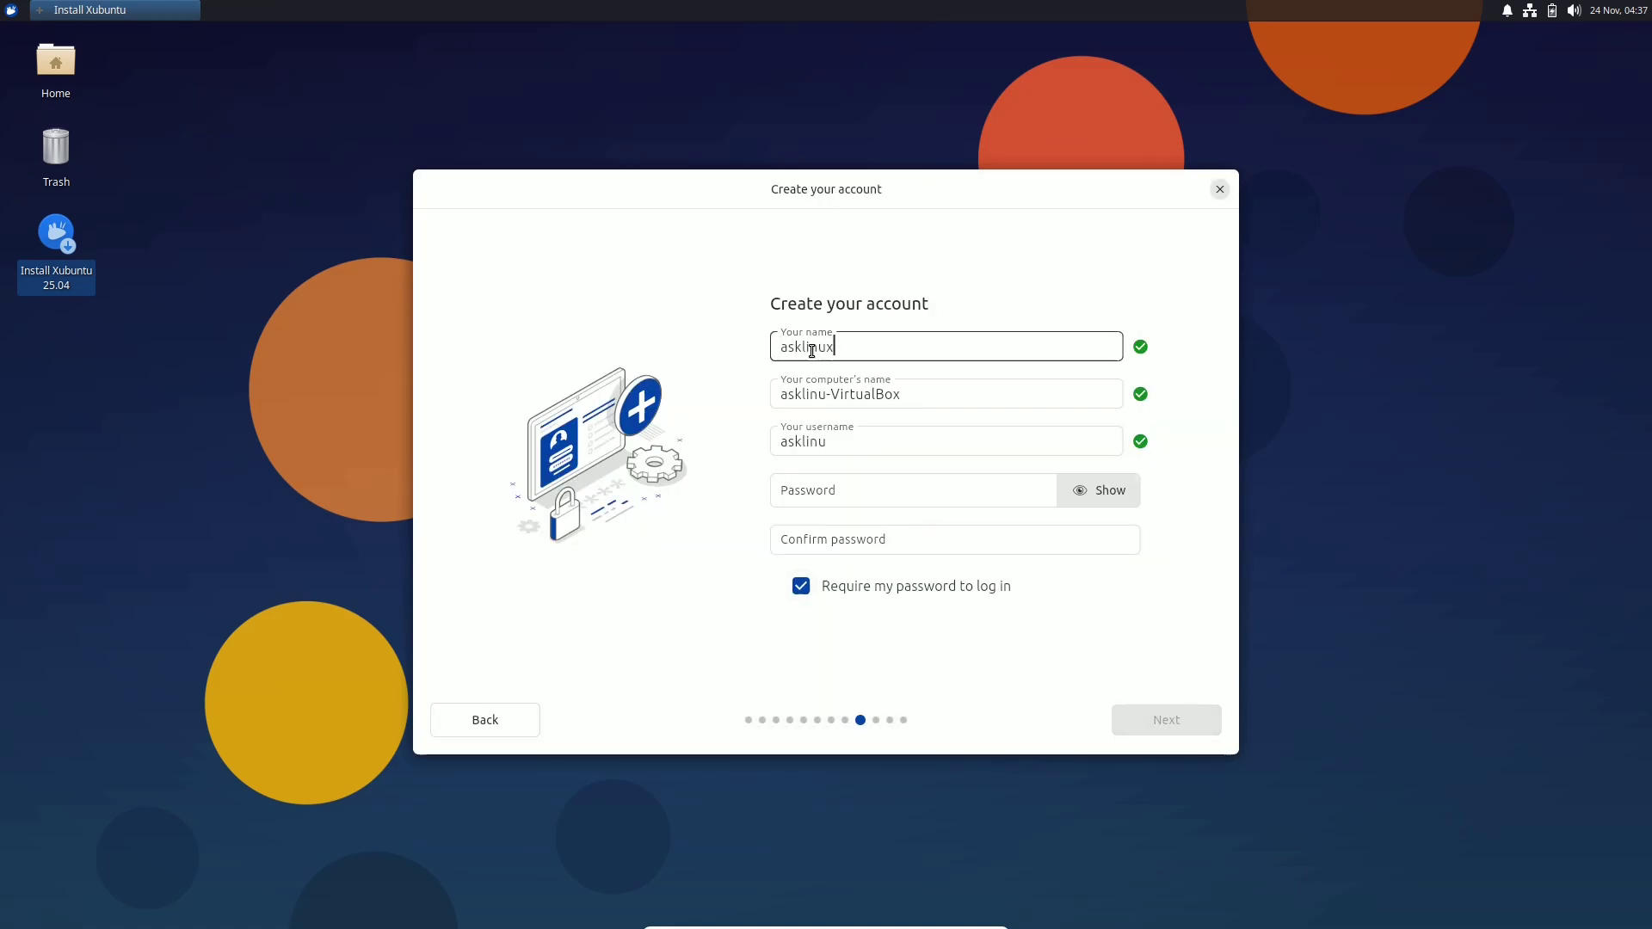
text(*****)
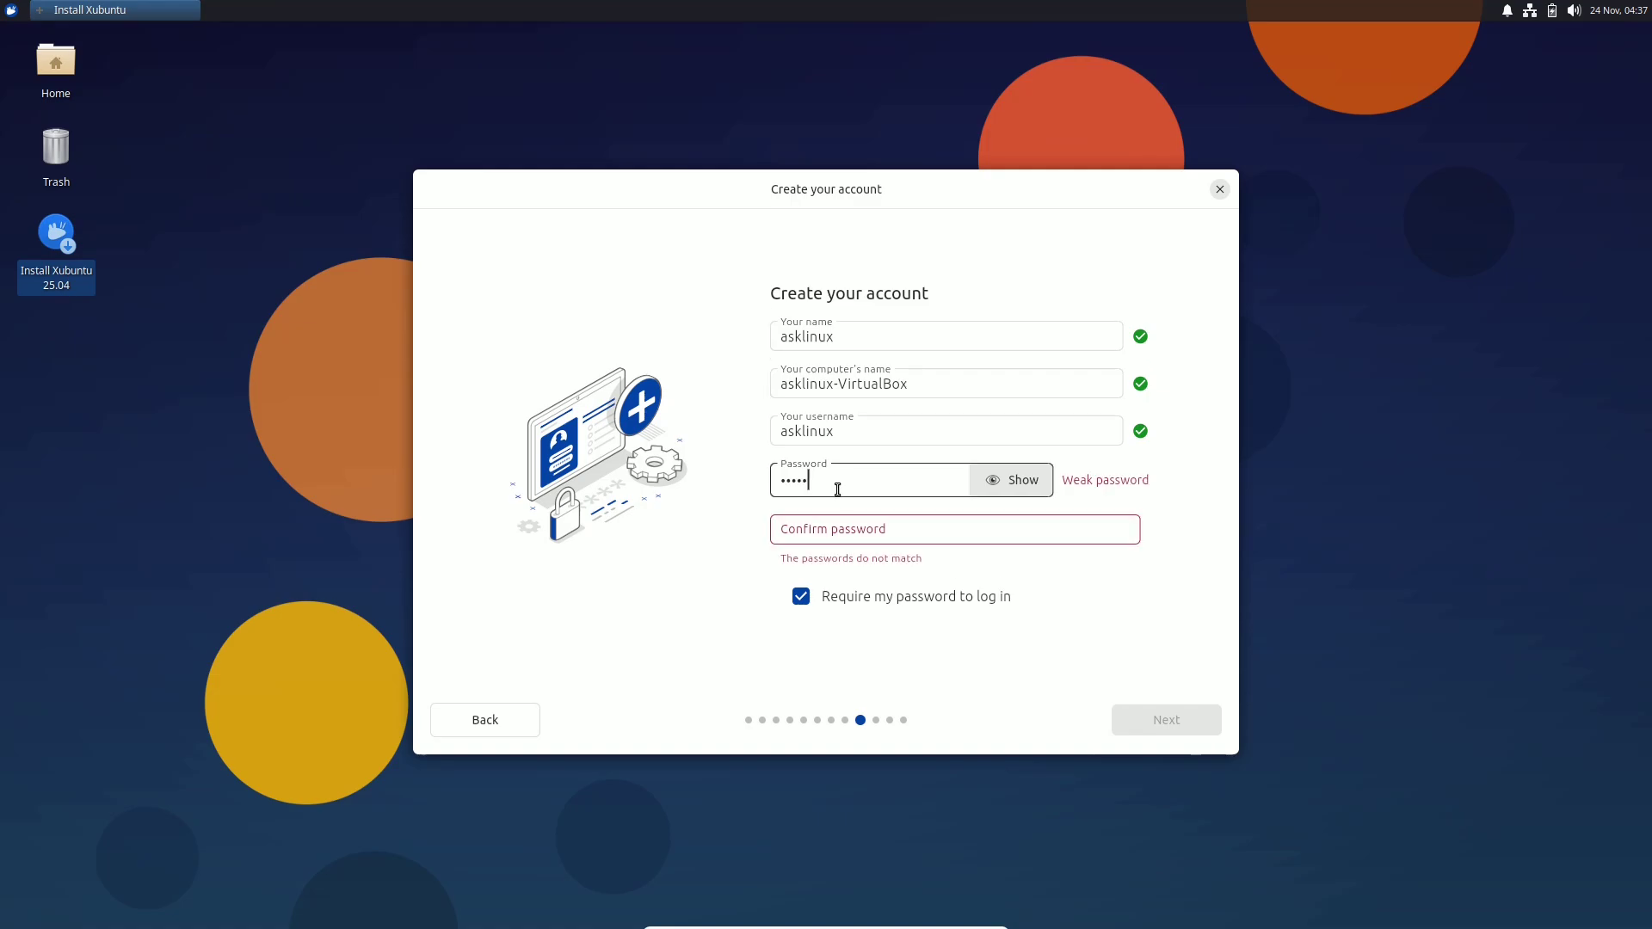
click(830, 525)
text(*****)
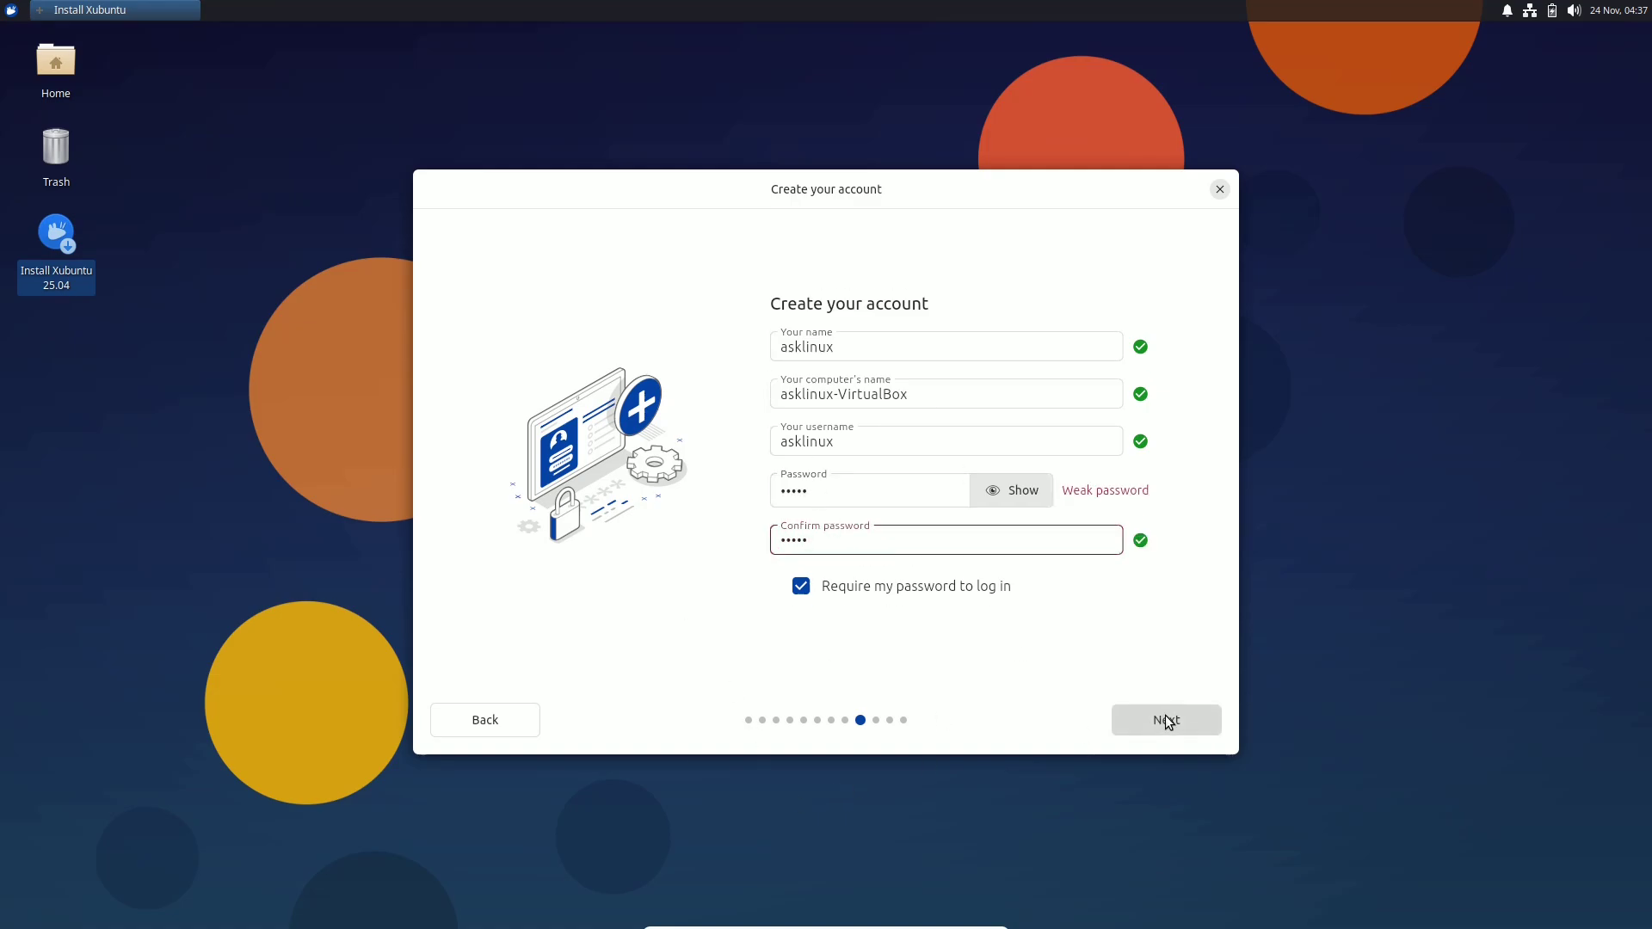
click(1132, 726)
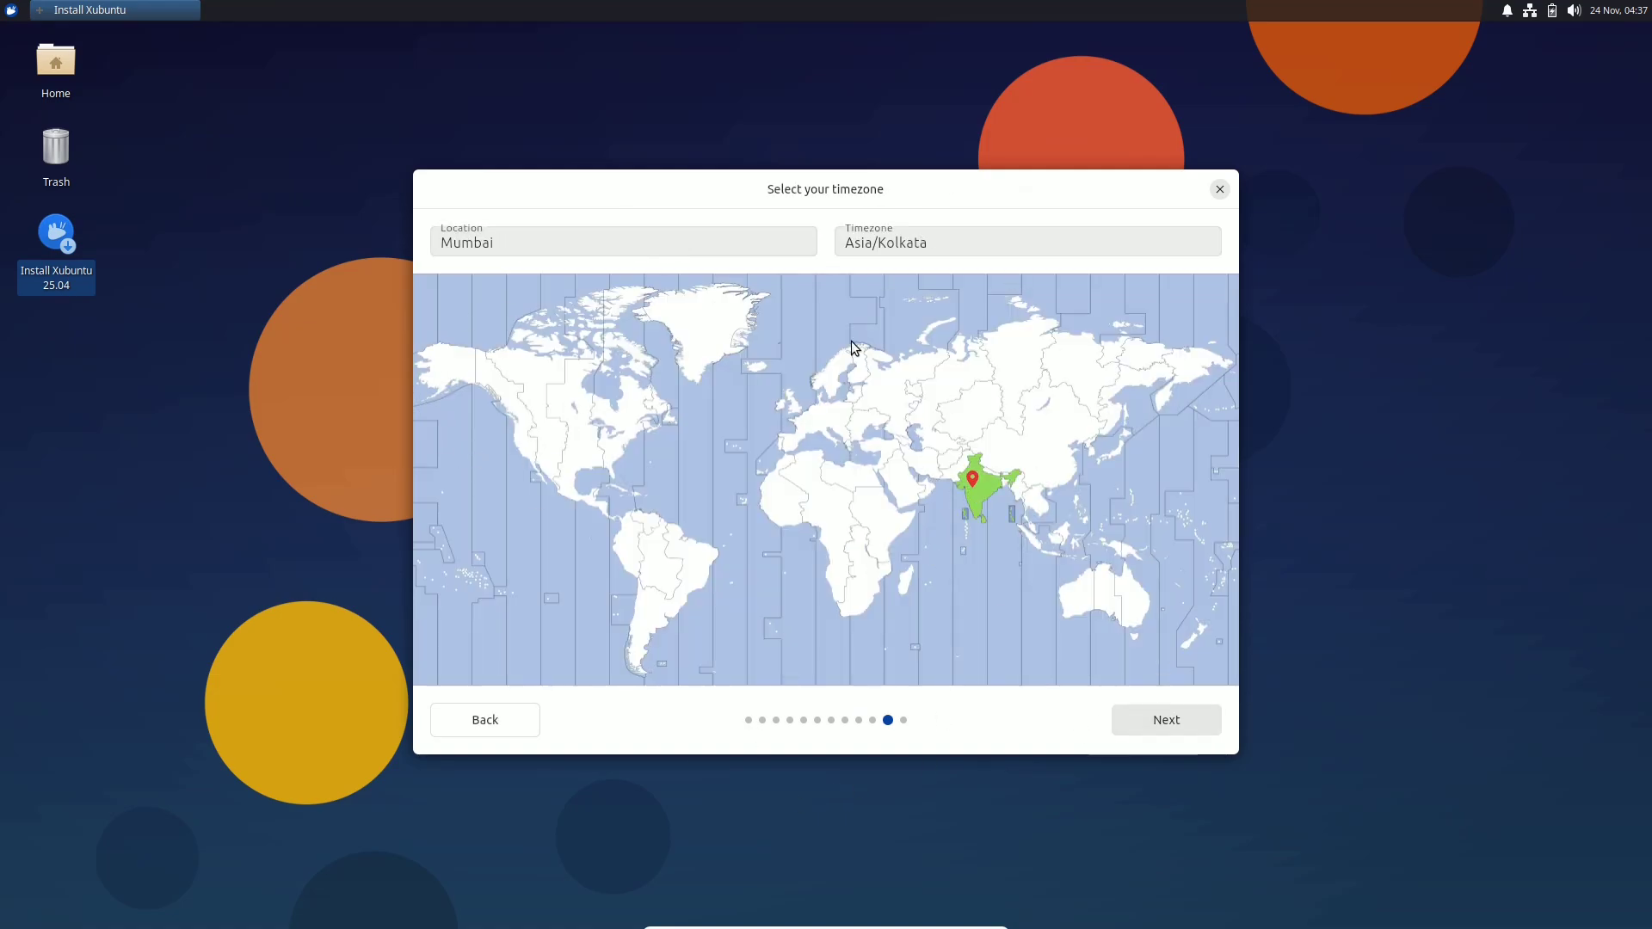
click(1219, 191)
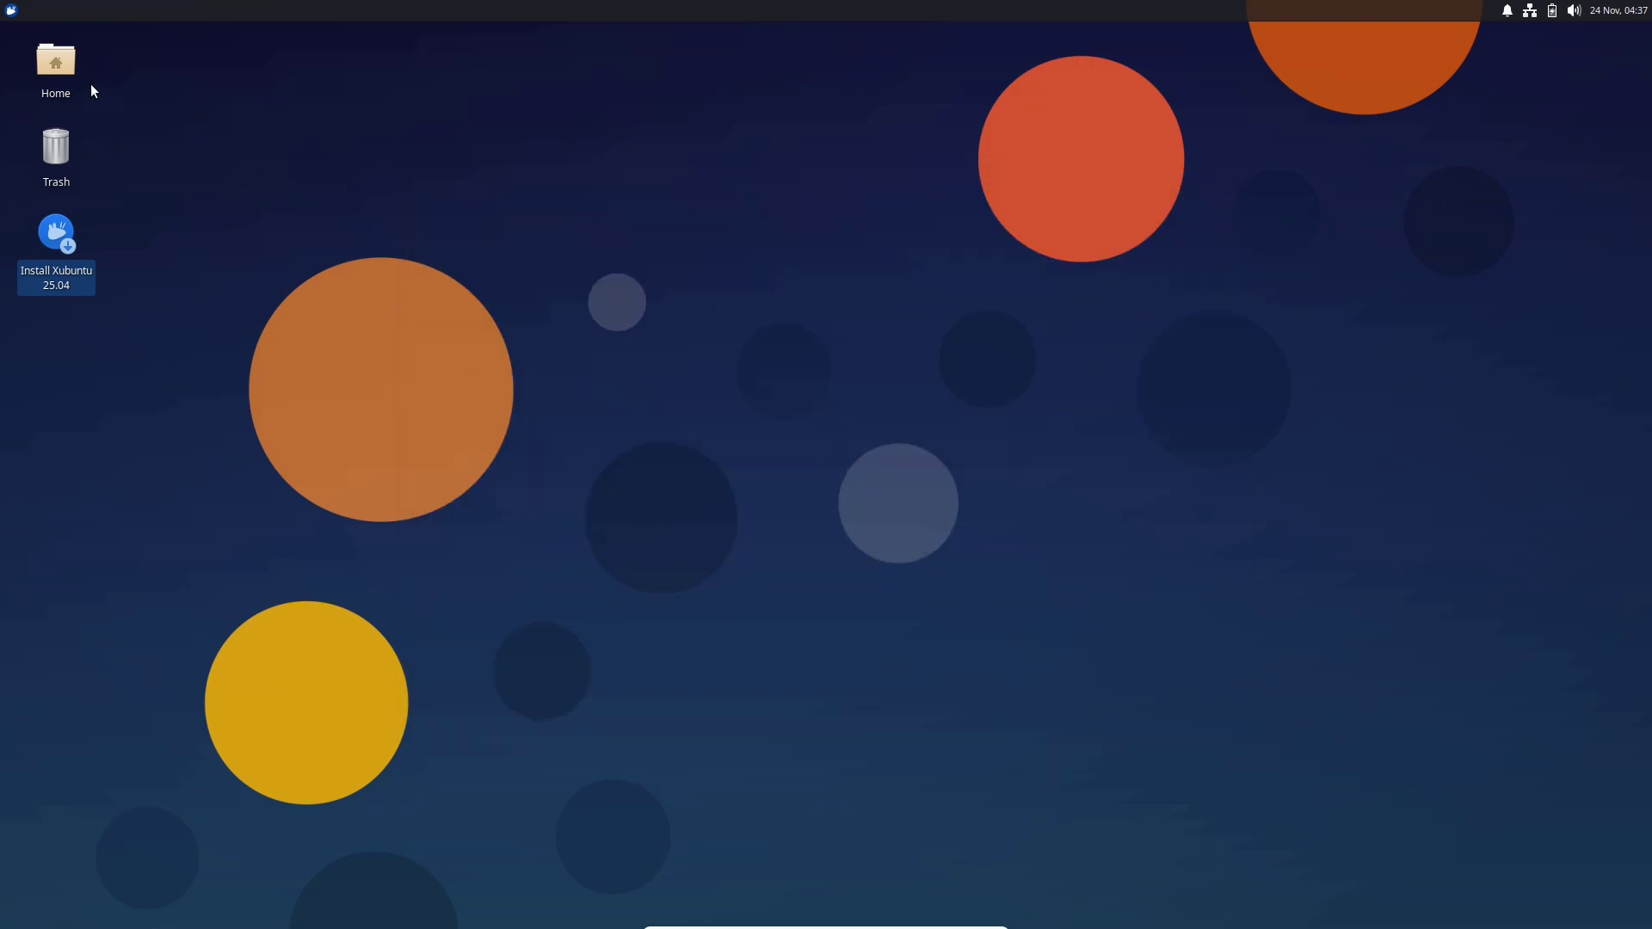
Look through the complete list of installed applications in the applications menu
click(12, 10)
click(295, 118)
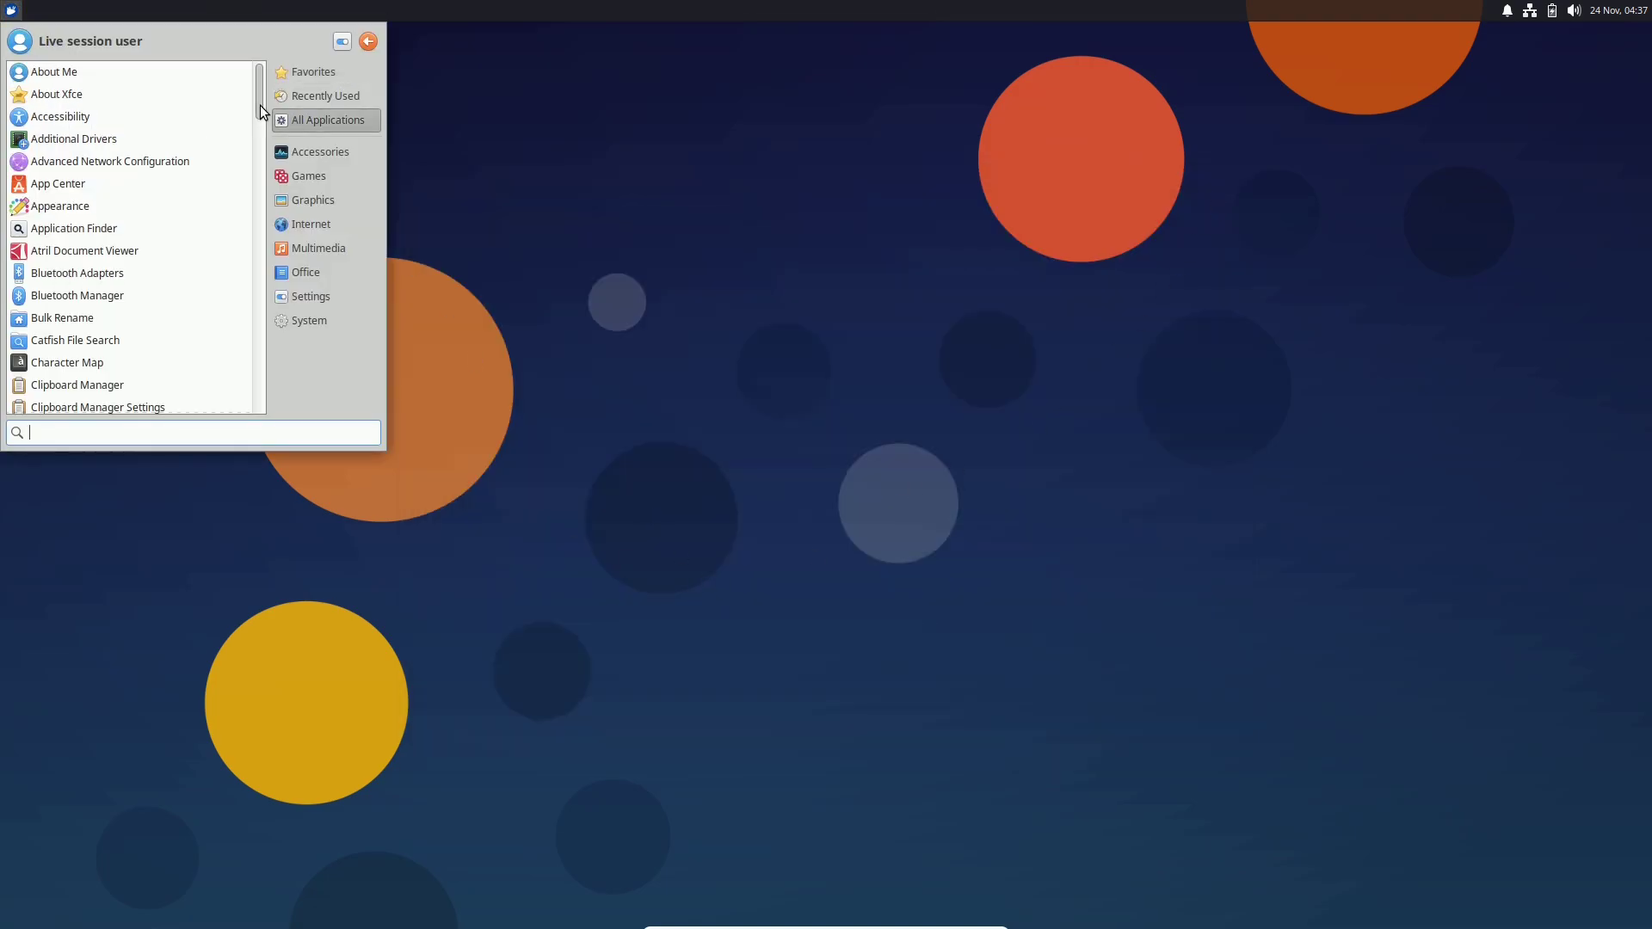
scroll(260, 111, down, 8)
drag(259, 181, 265, 395)
Launch Firefox from the Internet applications and maximise its window
click(310, 224)
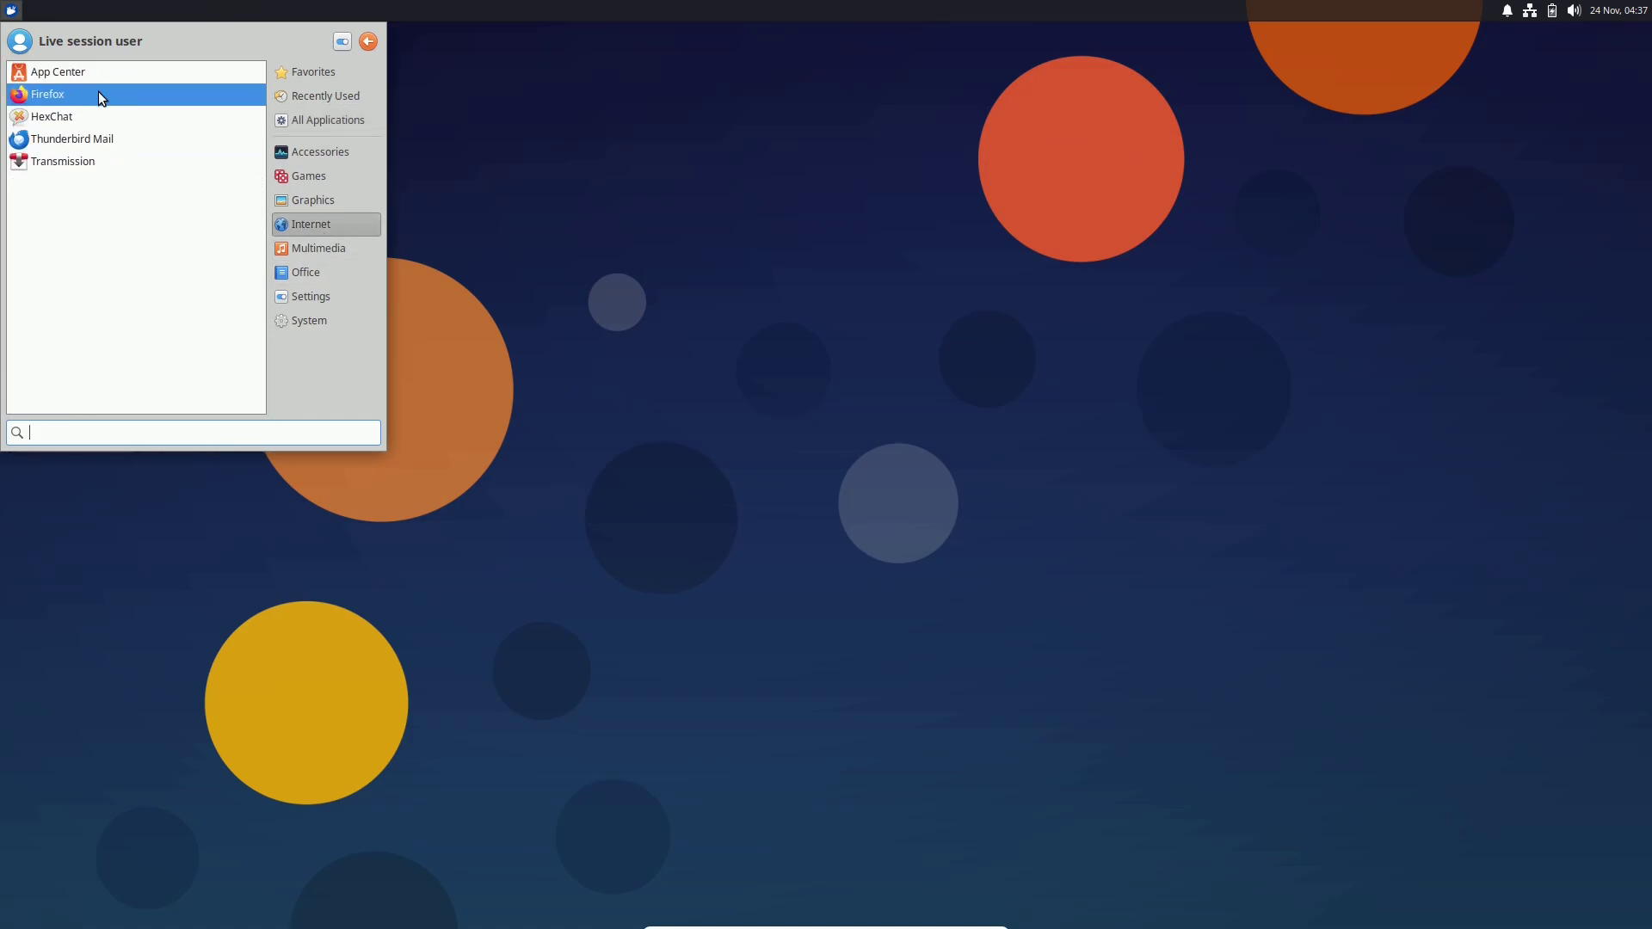
click(98, 92)
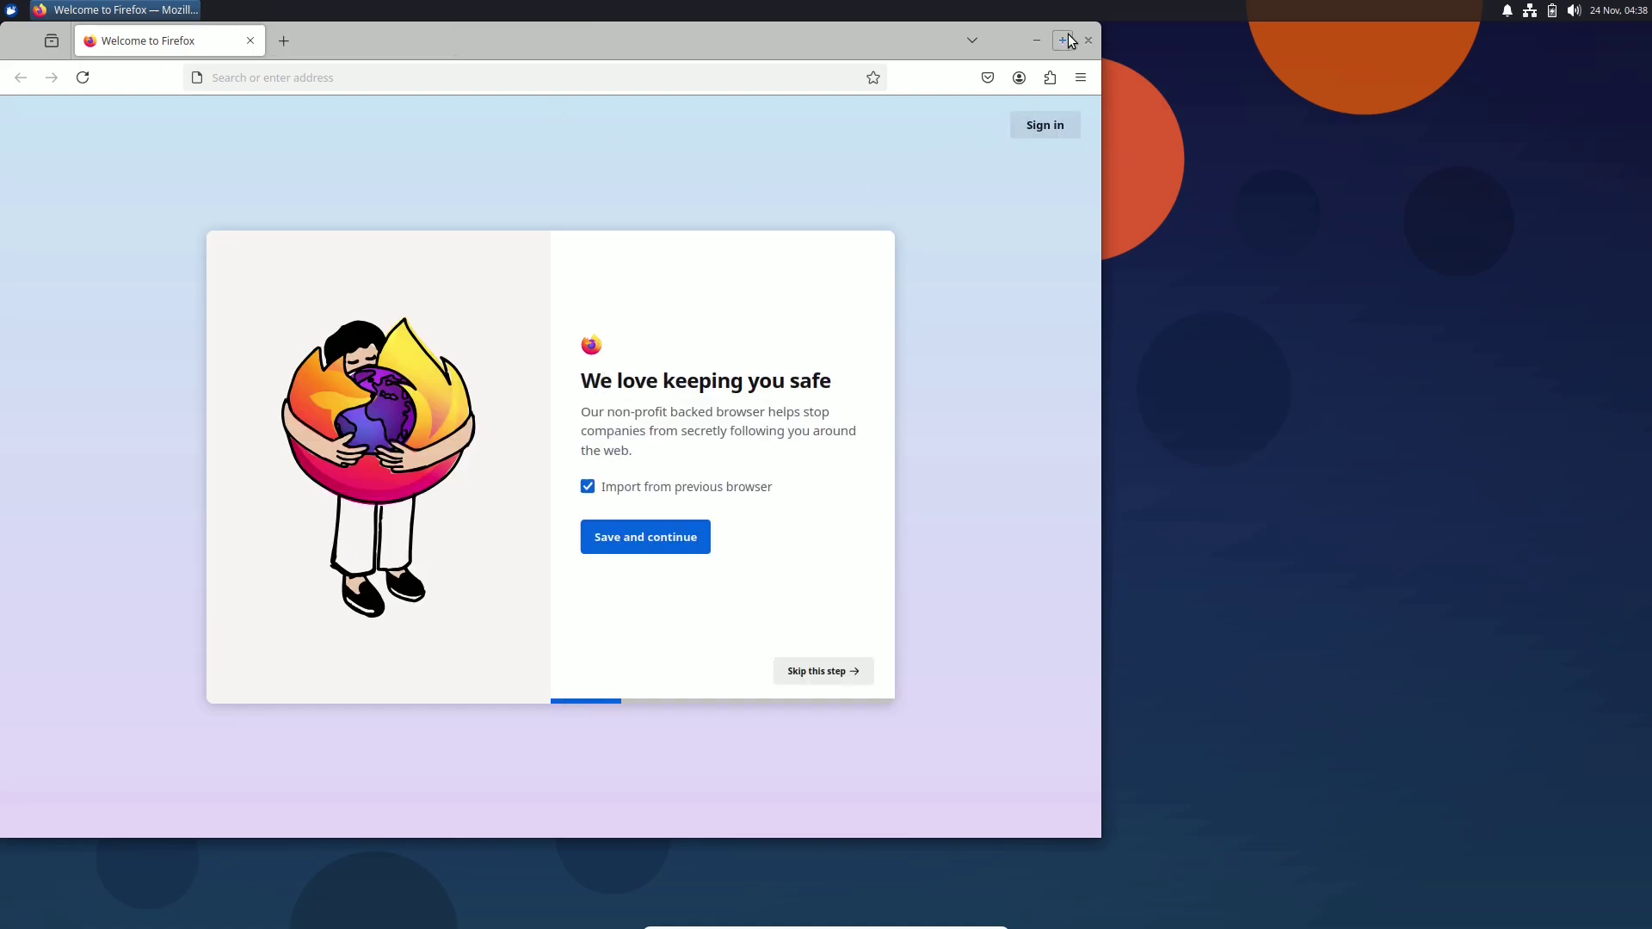
click(1065, 40)
Go to youtube.com/asklinux in Firefox and look over the channel's home page
click(994, 81)
text(youtu)
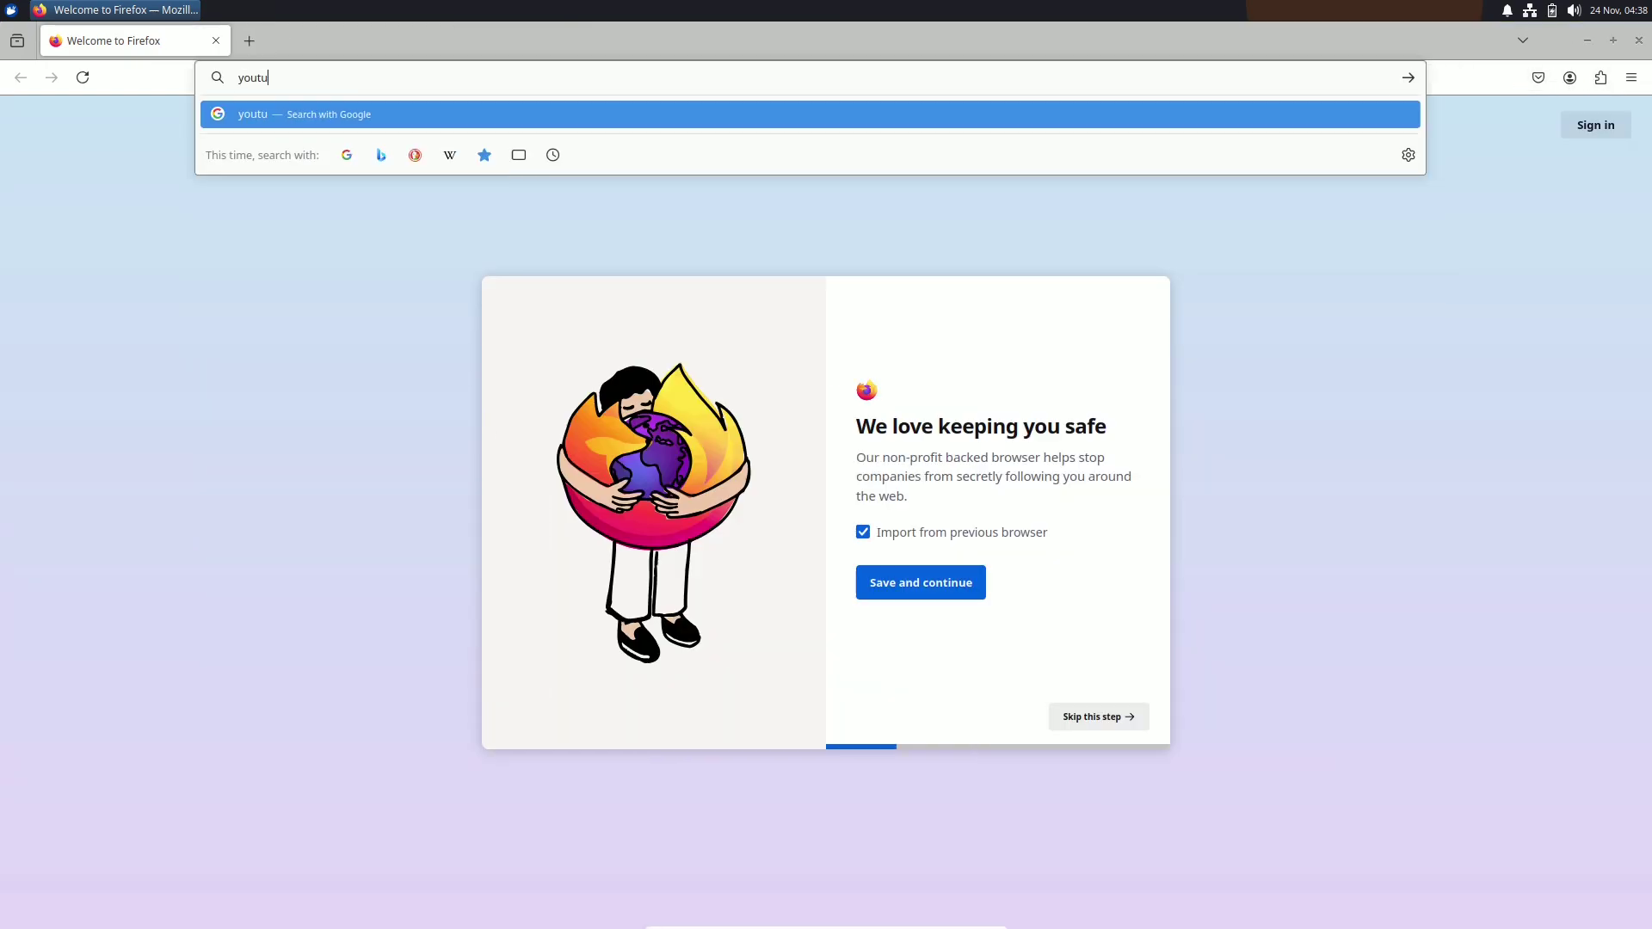
text(be.com/asklinux)
key(Return)
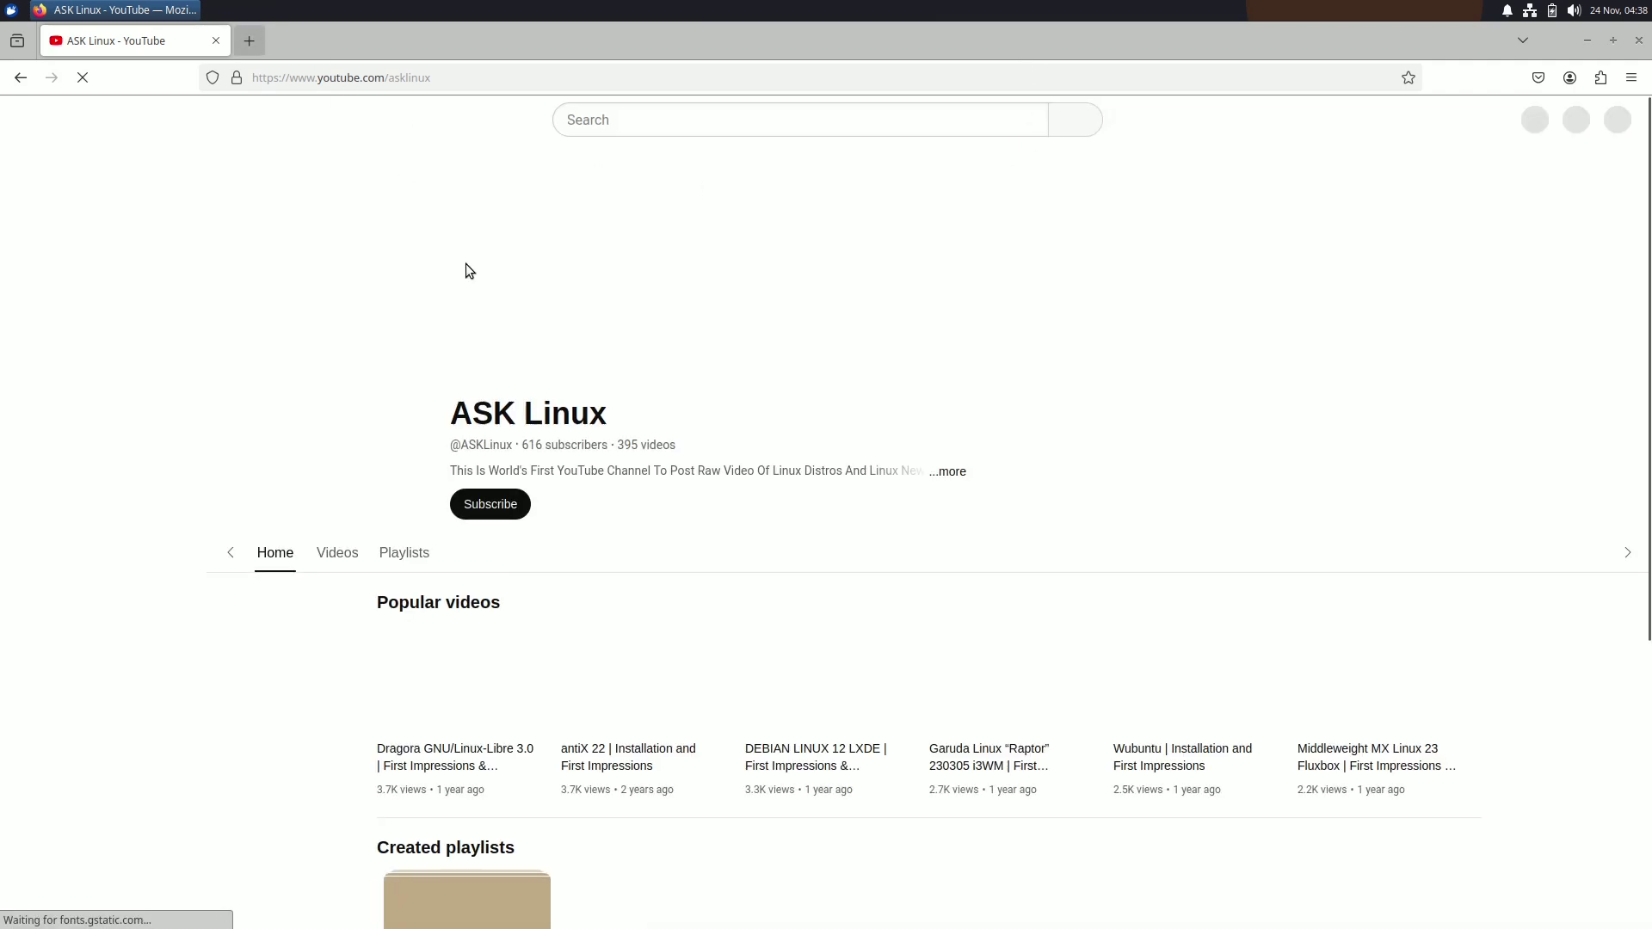
click(566, 448)
click(943, 457)
scroll(1253, 461, down, 5)
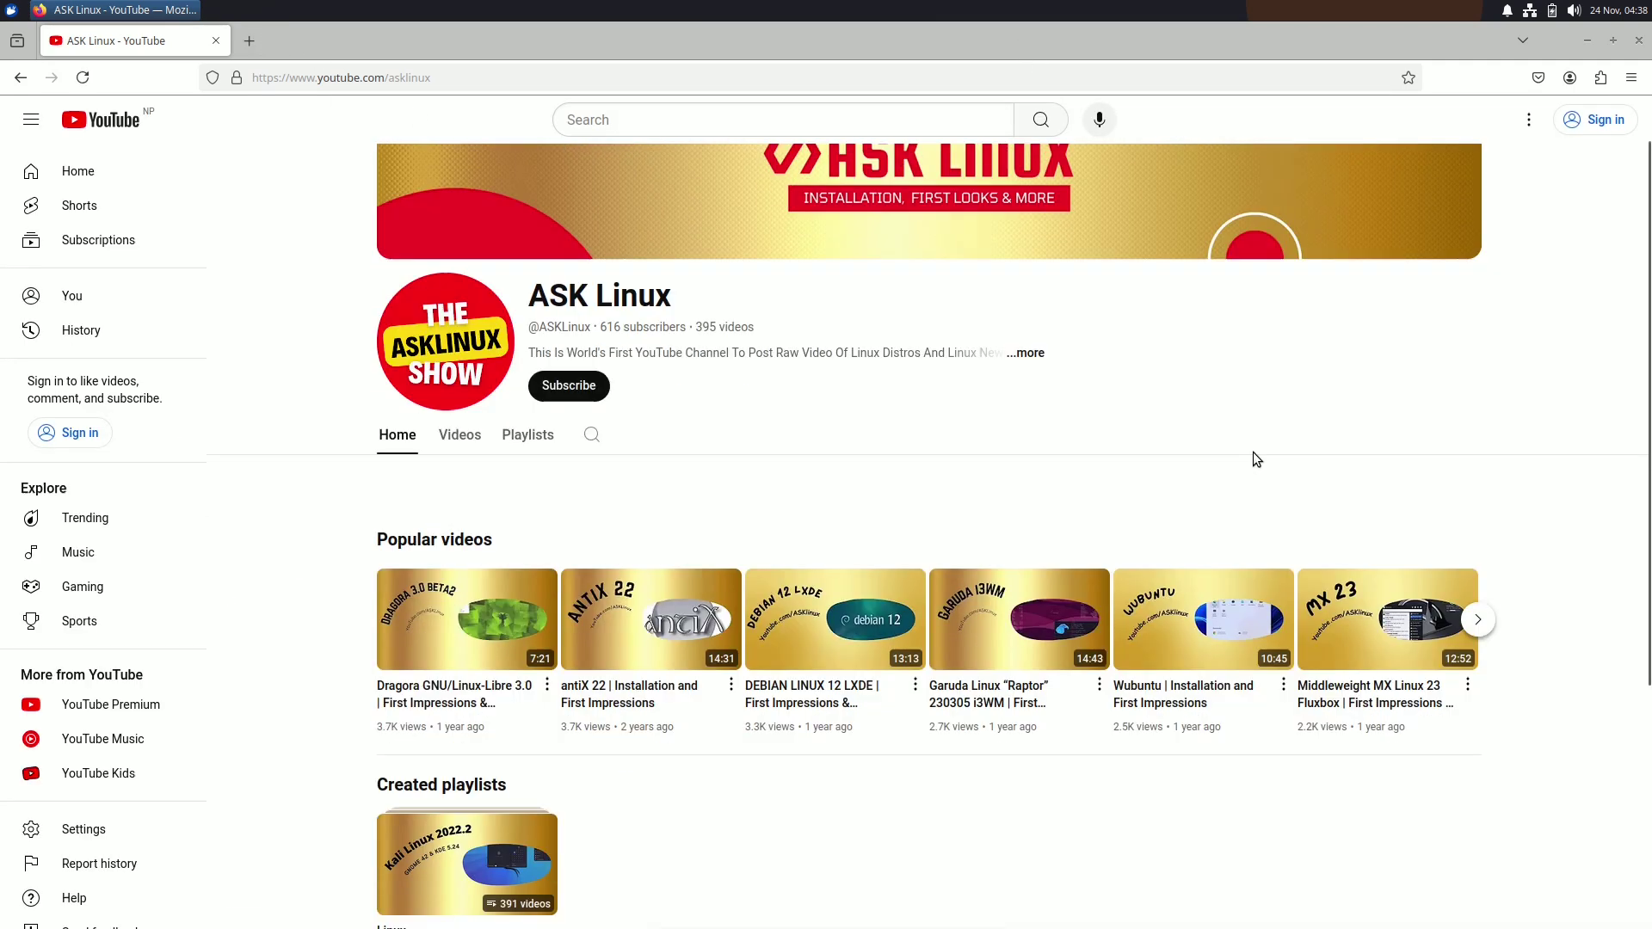
Close Firefox and launch App Center from the favourite applications
click(1638, 41)
click(11, 11)
click(116, 184)
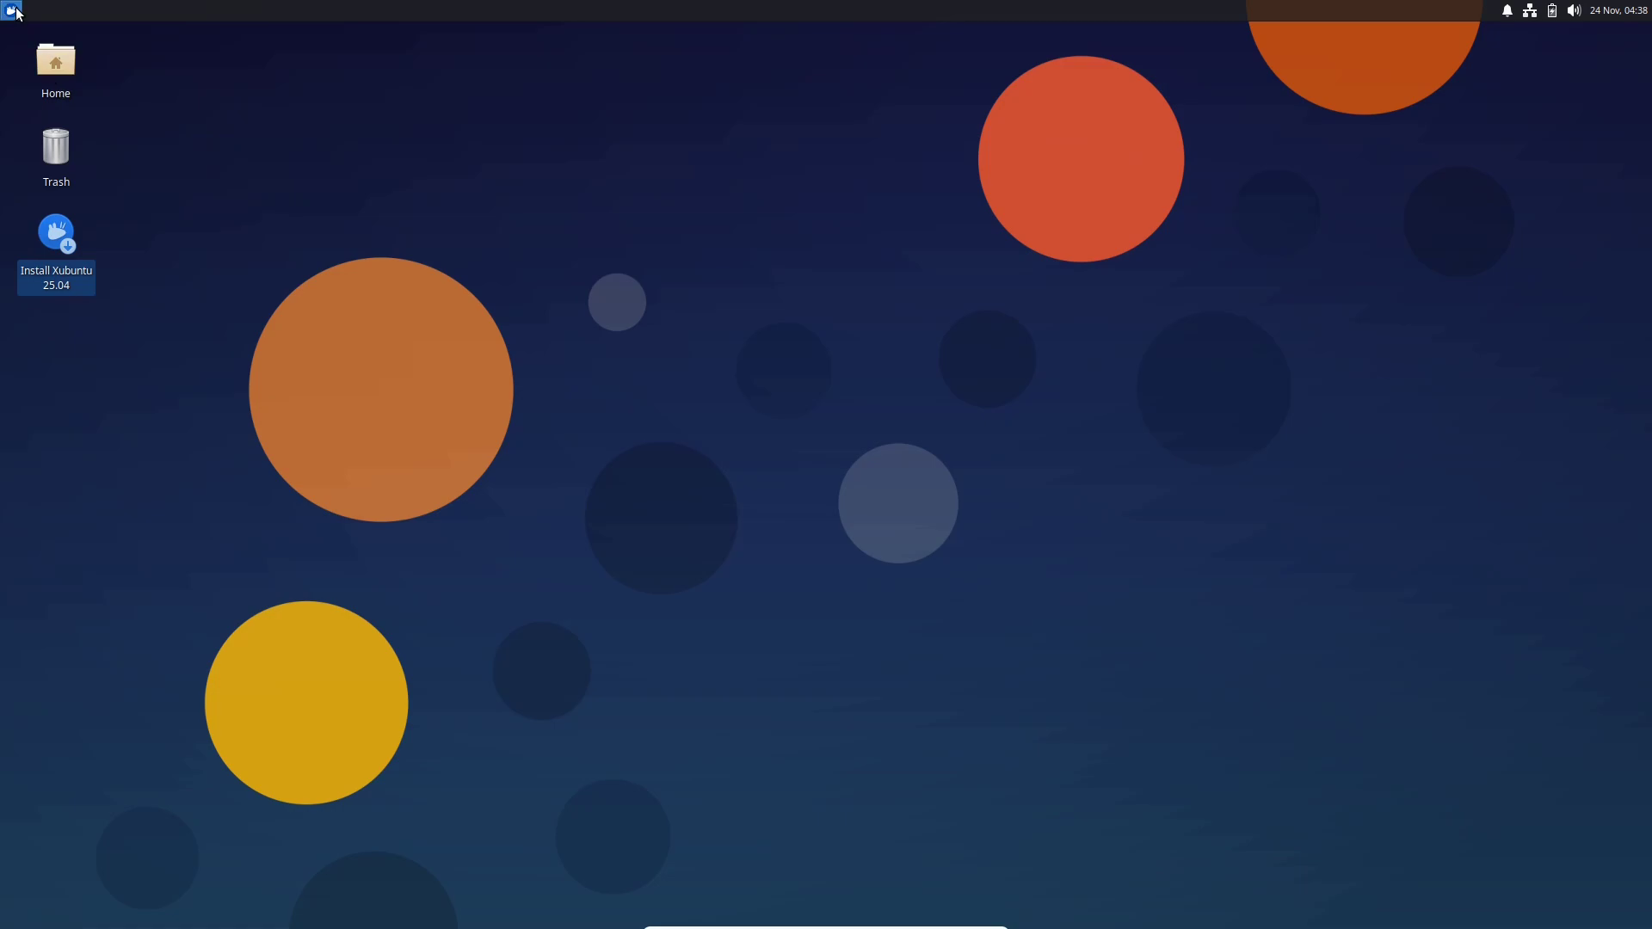
Find Window Manager Tweaks in the complete list of applications and launch it
click(12, 11)
click(307, 142)
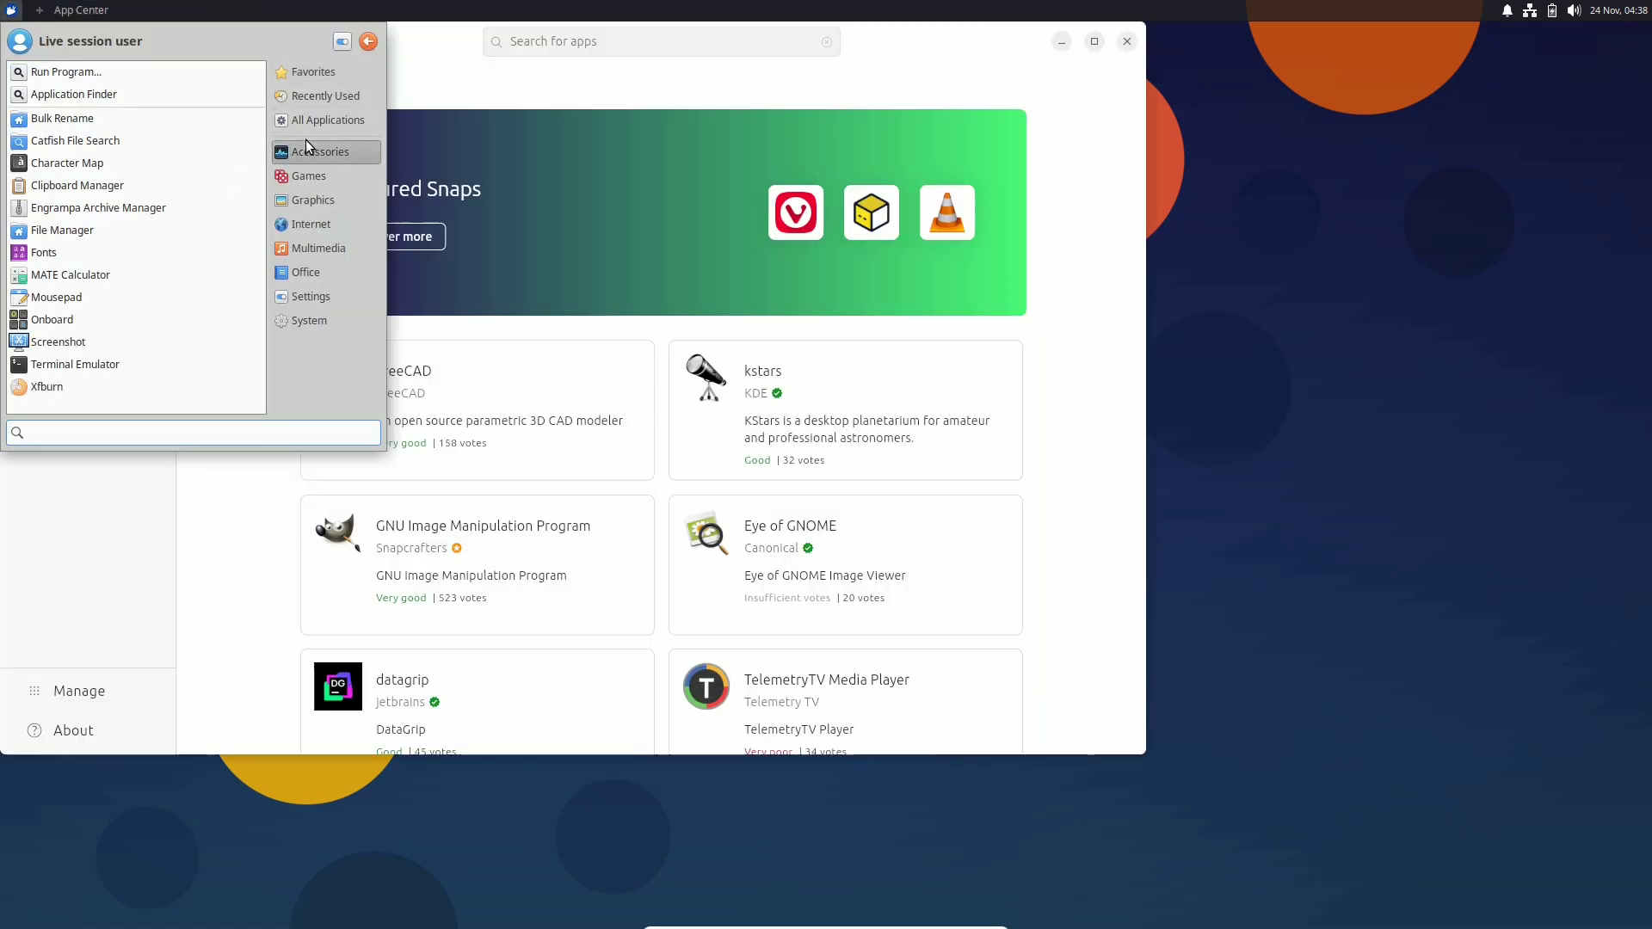
click(327, 120)
scroll(252, 207, down, 5)
scroll(249, 255, down, 10)
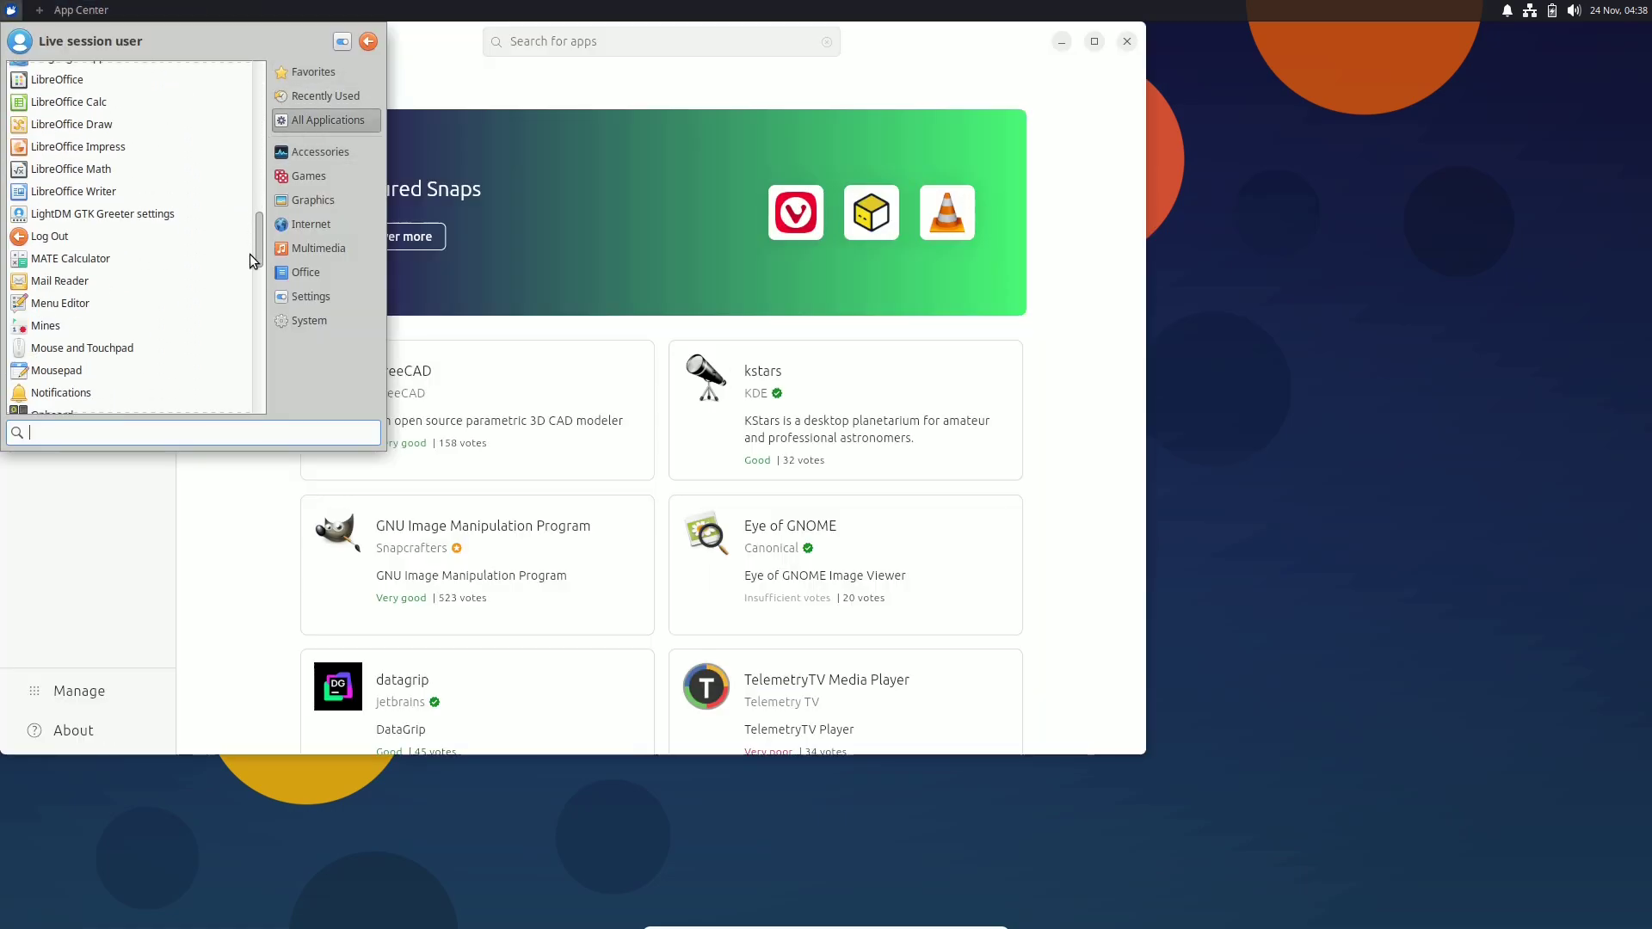
click(232, 292)
Launch GParted from the System applications
click(12, 11)
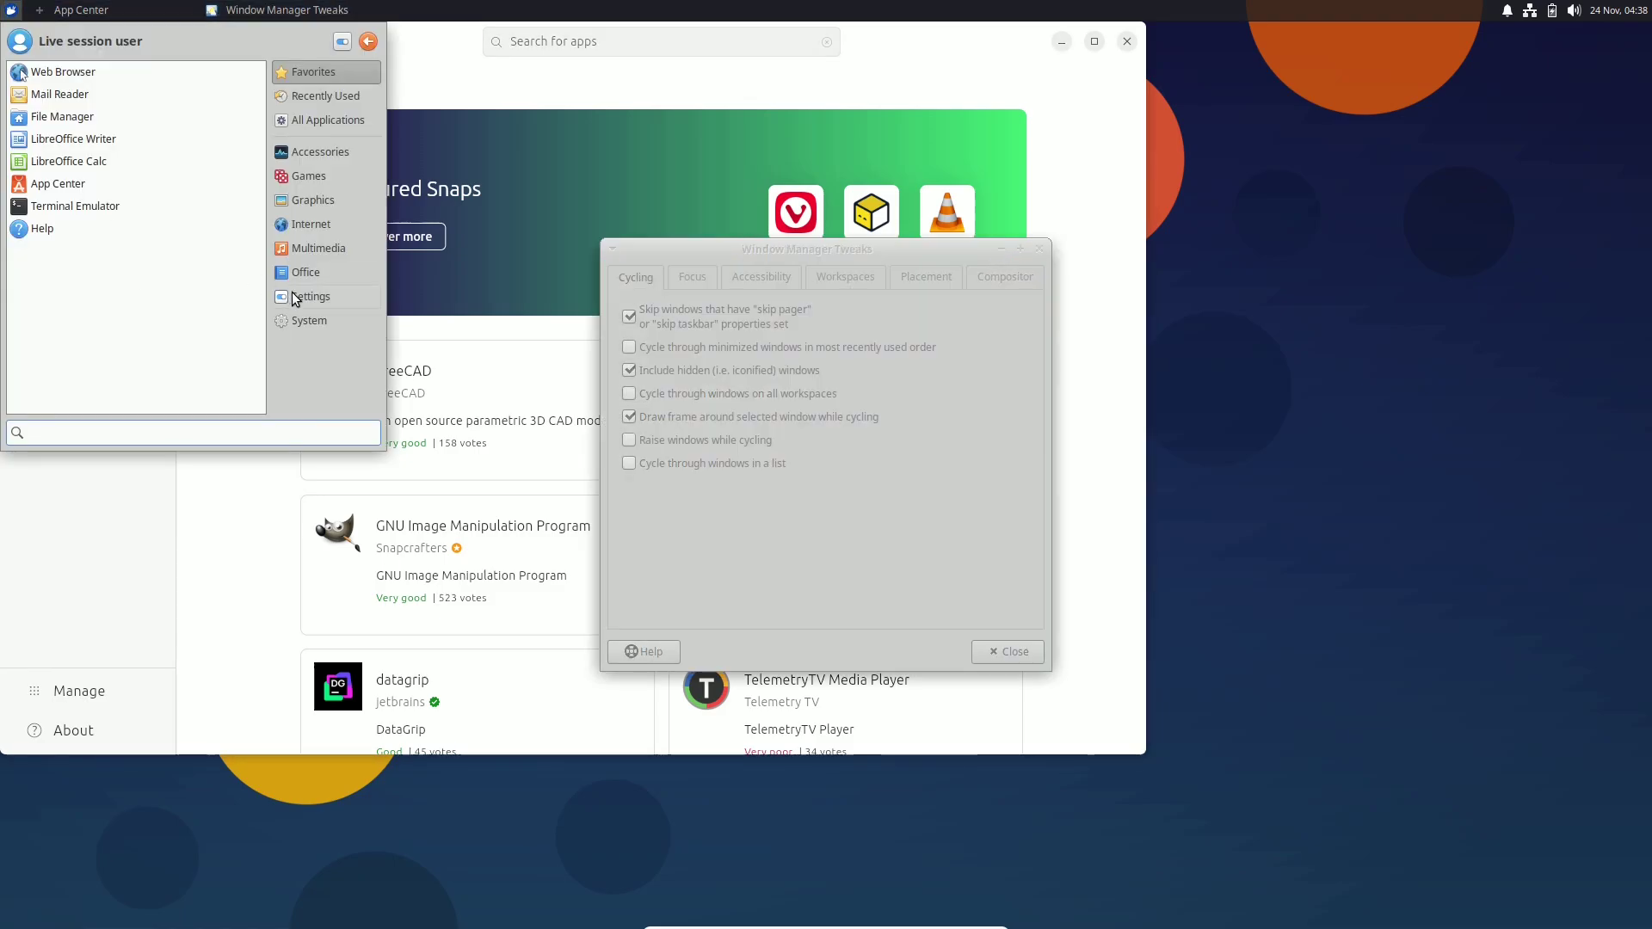
click(285, 319)
click(106, 166)
Launch the Appearance tool from the Settings applications
click(11, 11)
click(303, 320)
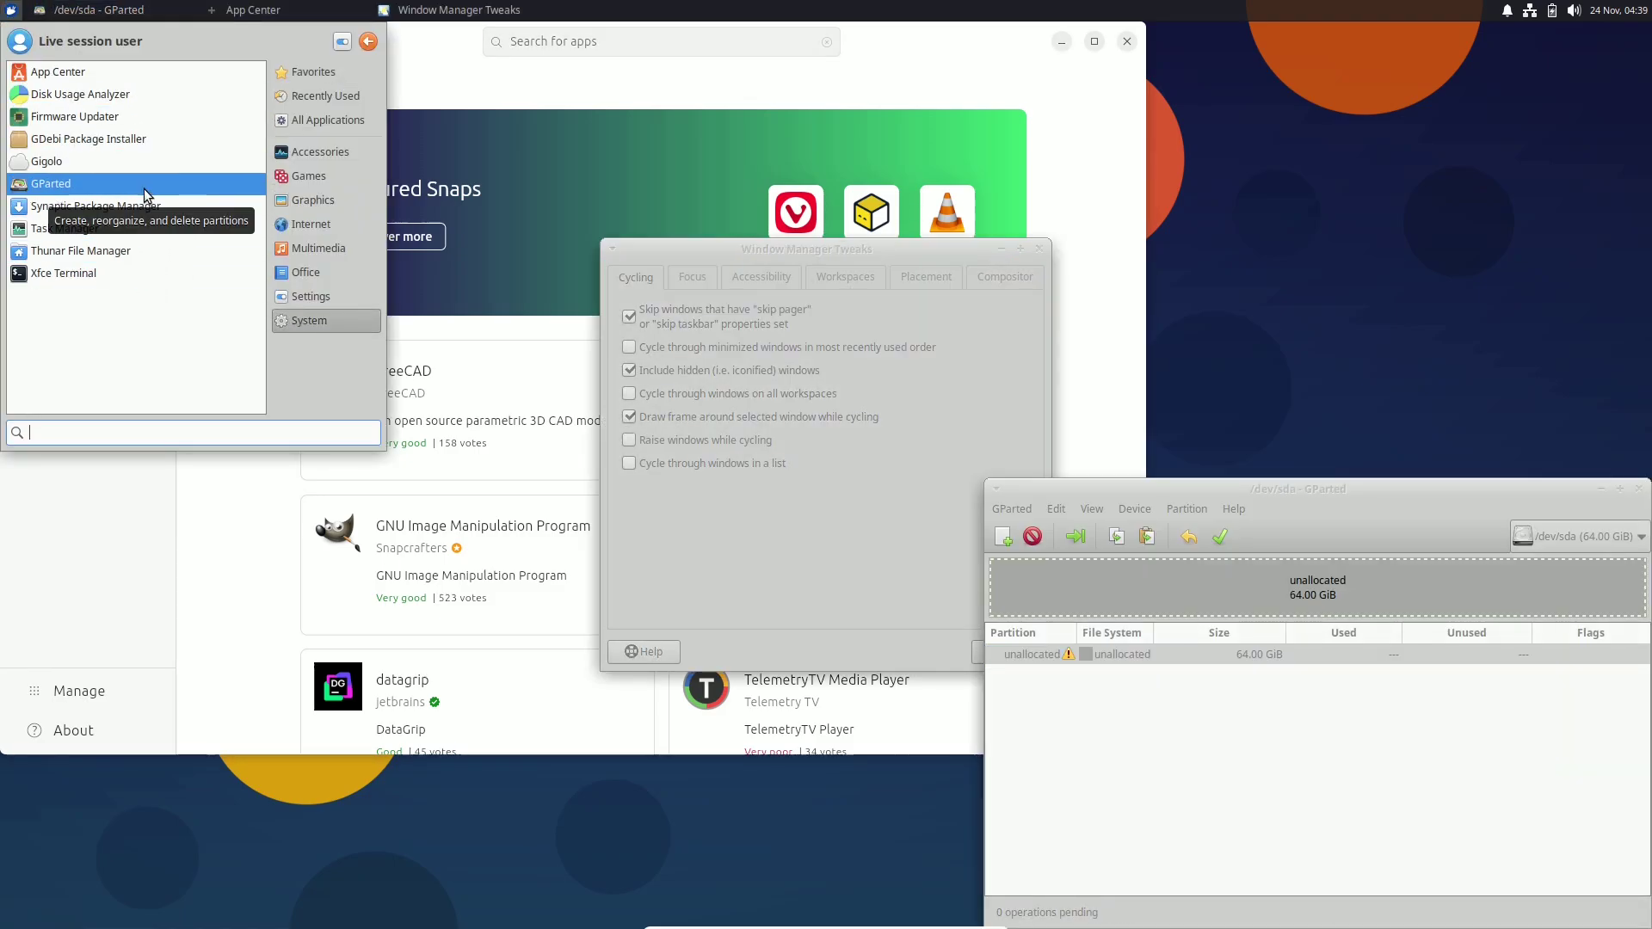
click(310, 295)
click(129, 183)
Launch Power Manager from the Settings applications
click(11, 10)
click(309, 295)
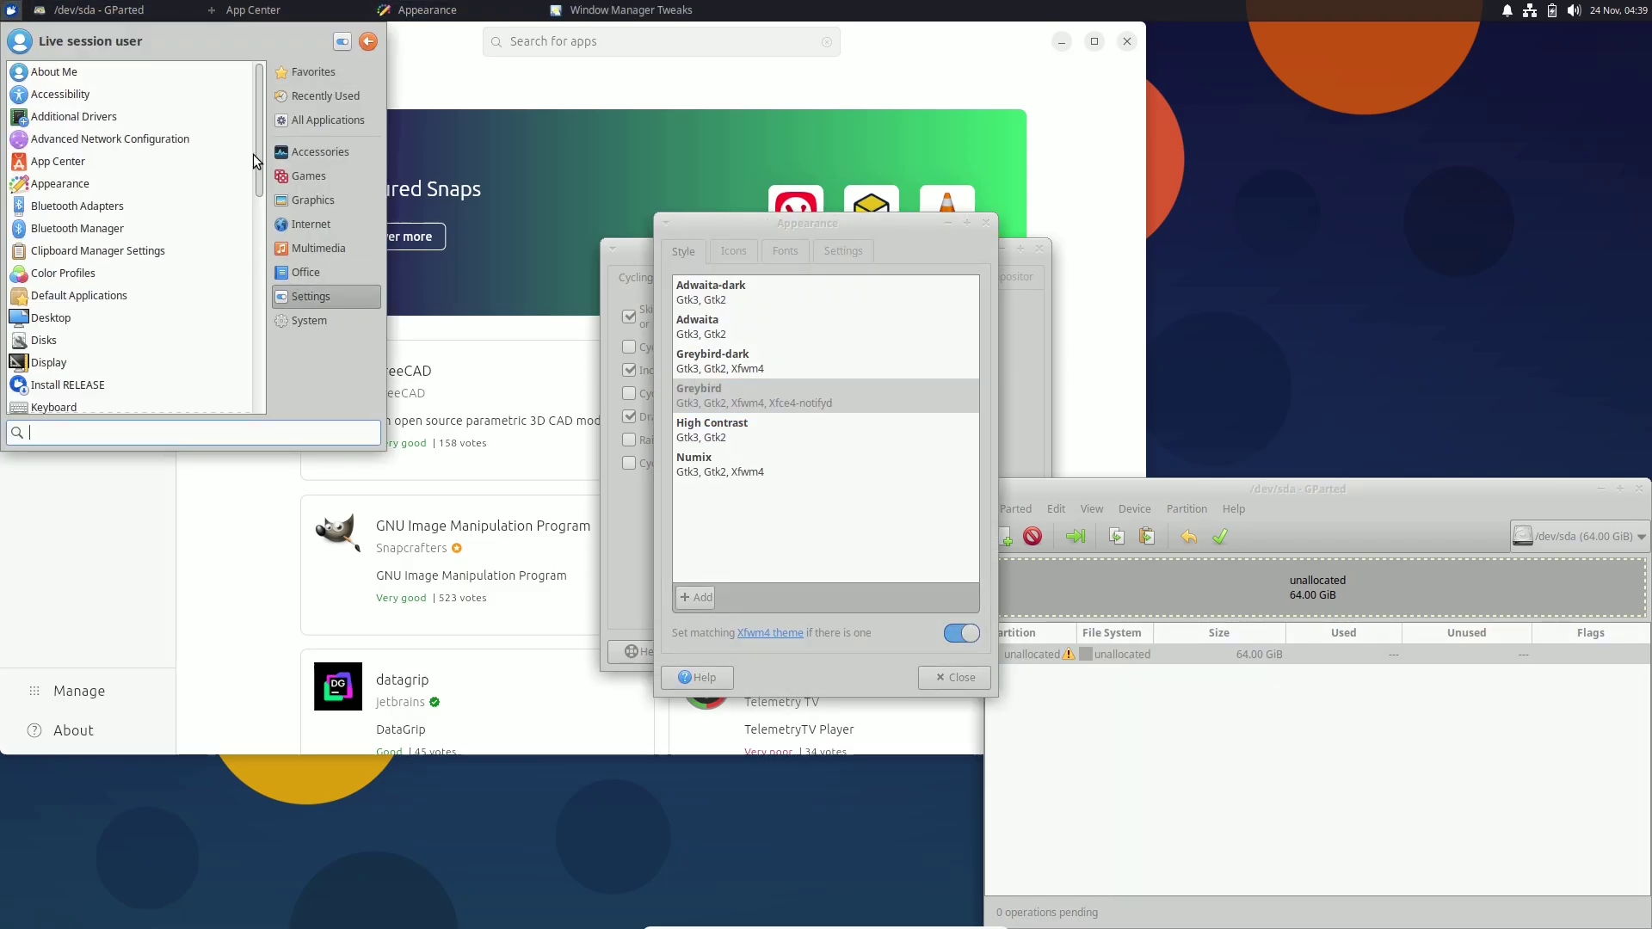
drag(253, 153, 251, 246)
click(69, 259)
Launch Software & Updates from the Settings applications
click(11, 10)
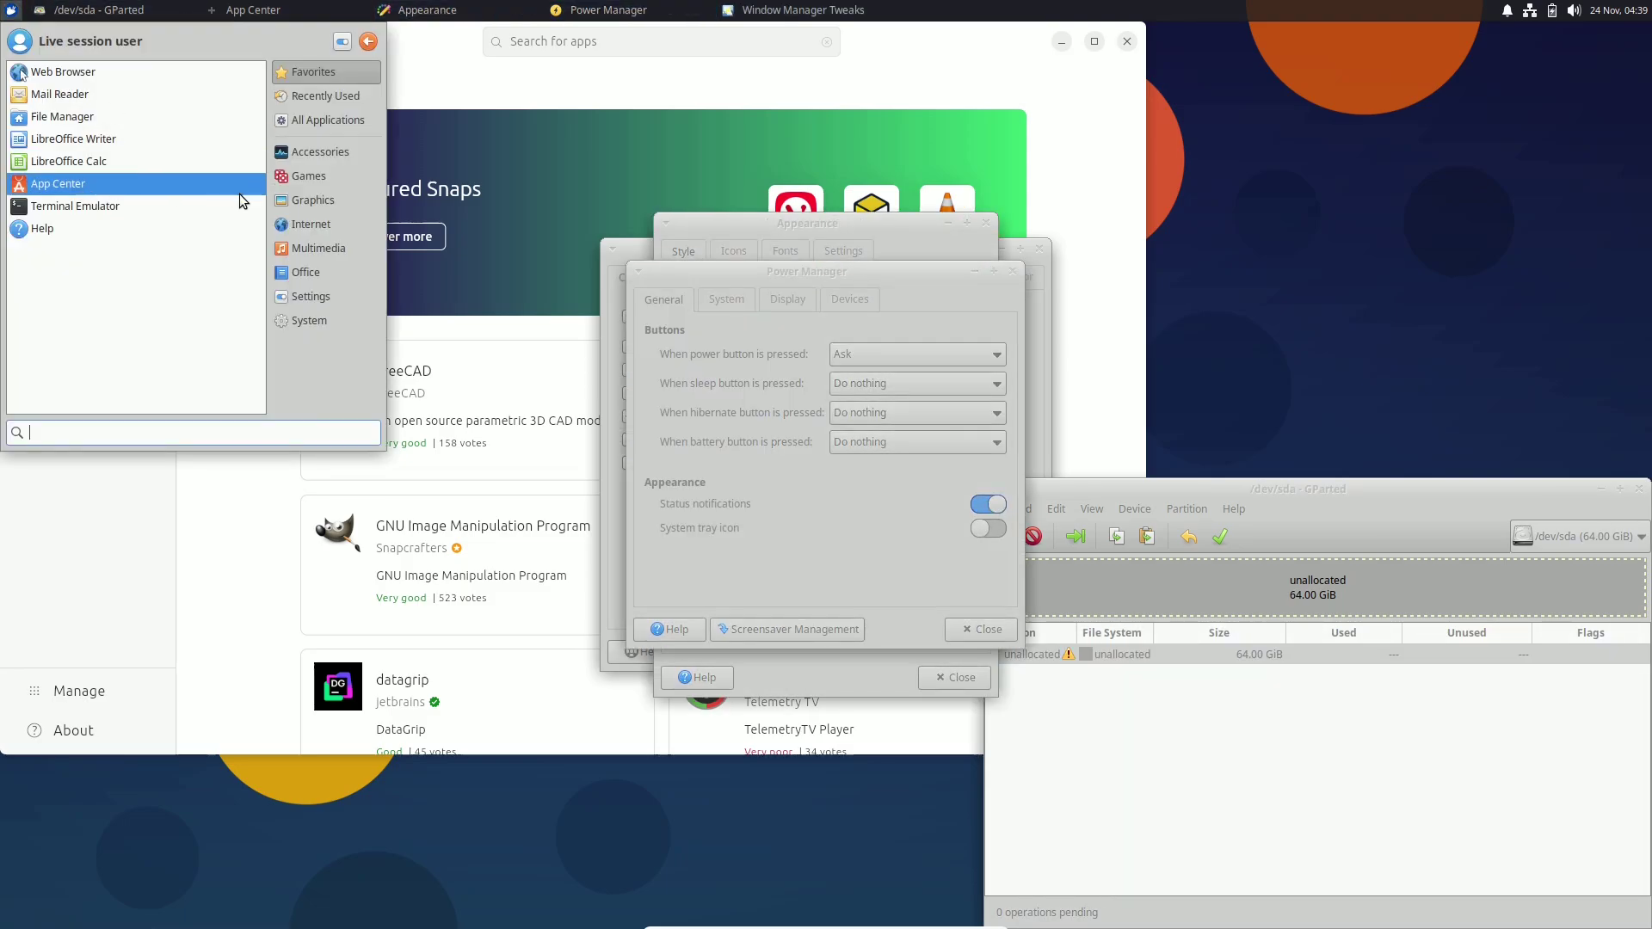
click(310, 295)
drag(257, 163, 255, 339)
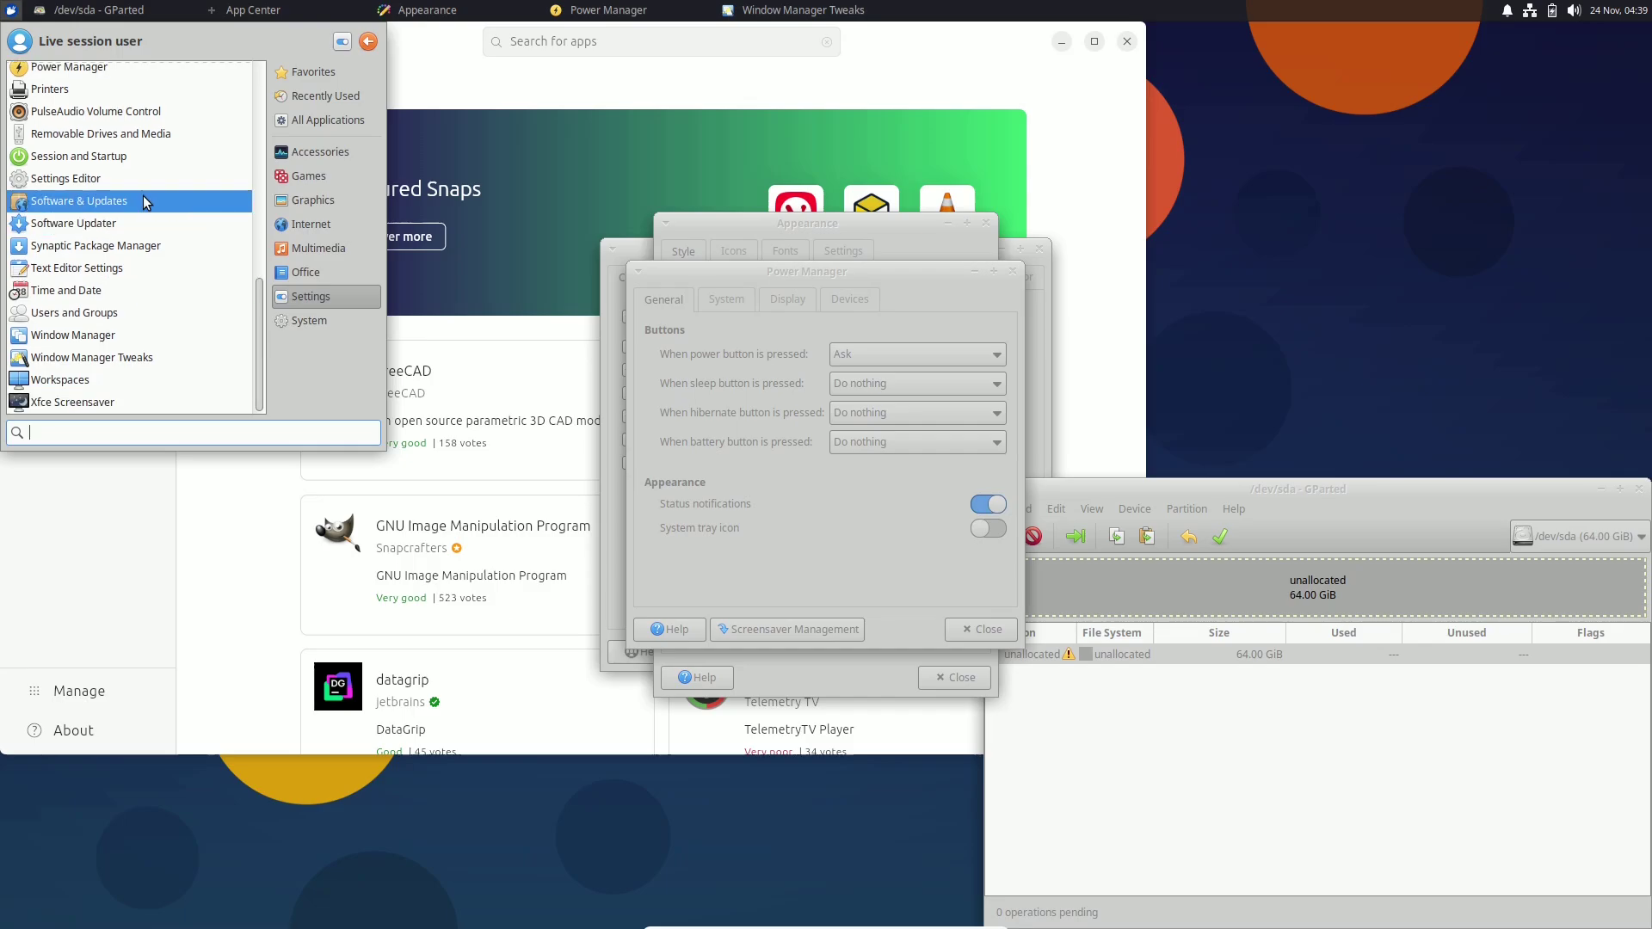
click(140, 197)
Look through the System, Display and Devices settings of Power Manager and close it
click(726, 303)
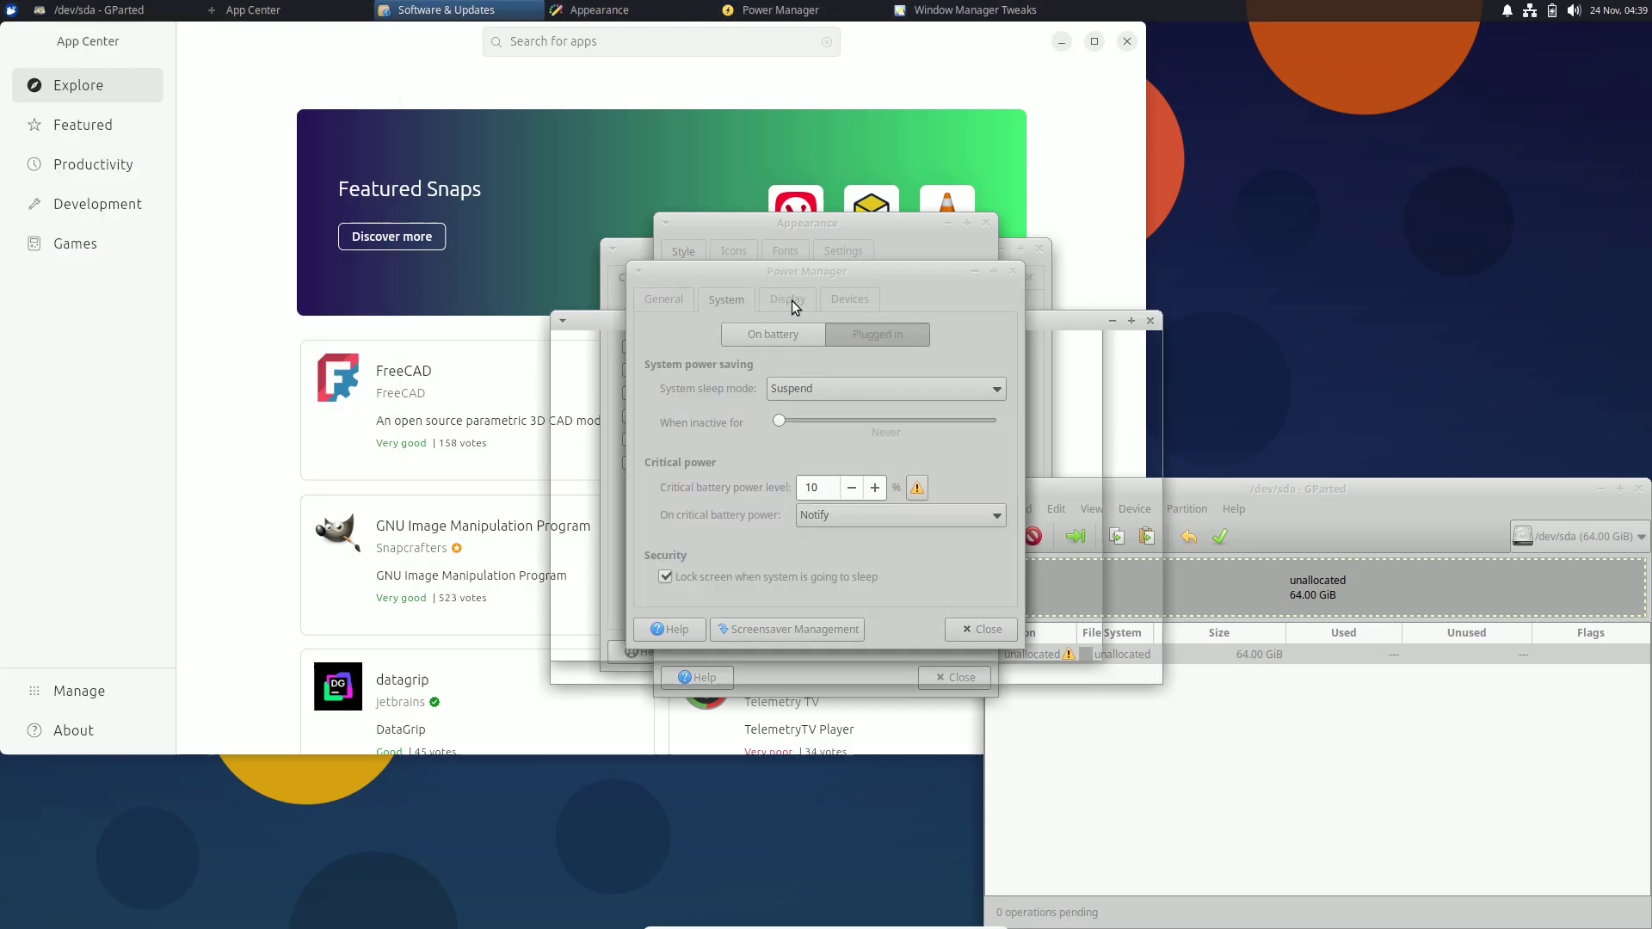
click(789, 303)
click(852, 301)
click(1012, 272)
Look through Software & Updates from Other Software to Developer Options, including Additional Drivers, and close it
click(727, 361)
click(797, 353)
click(878, 353)
click(982, 352)
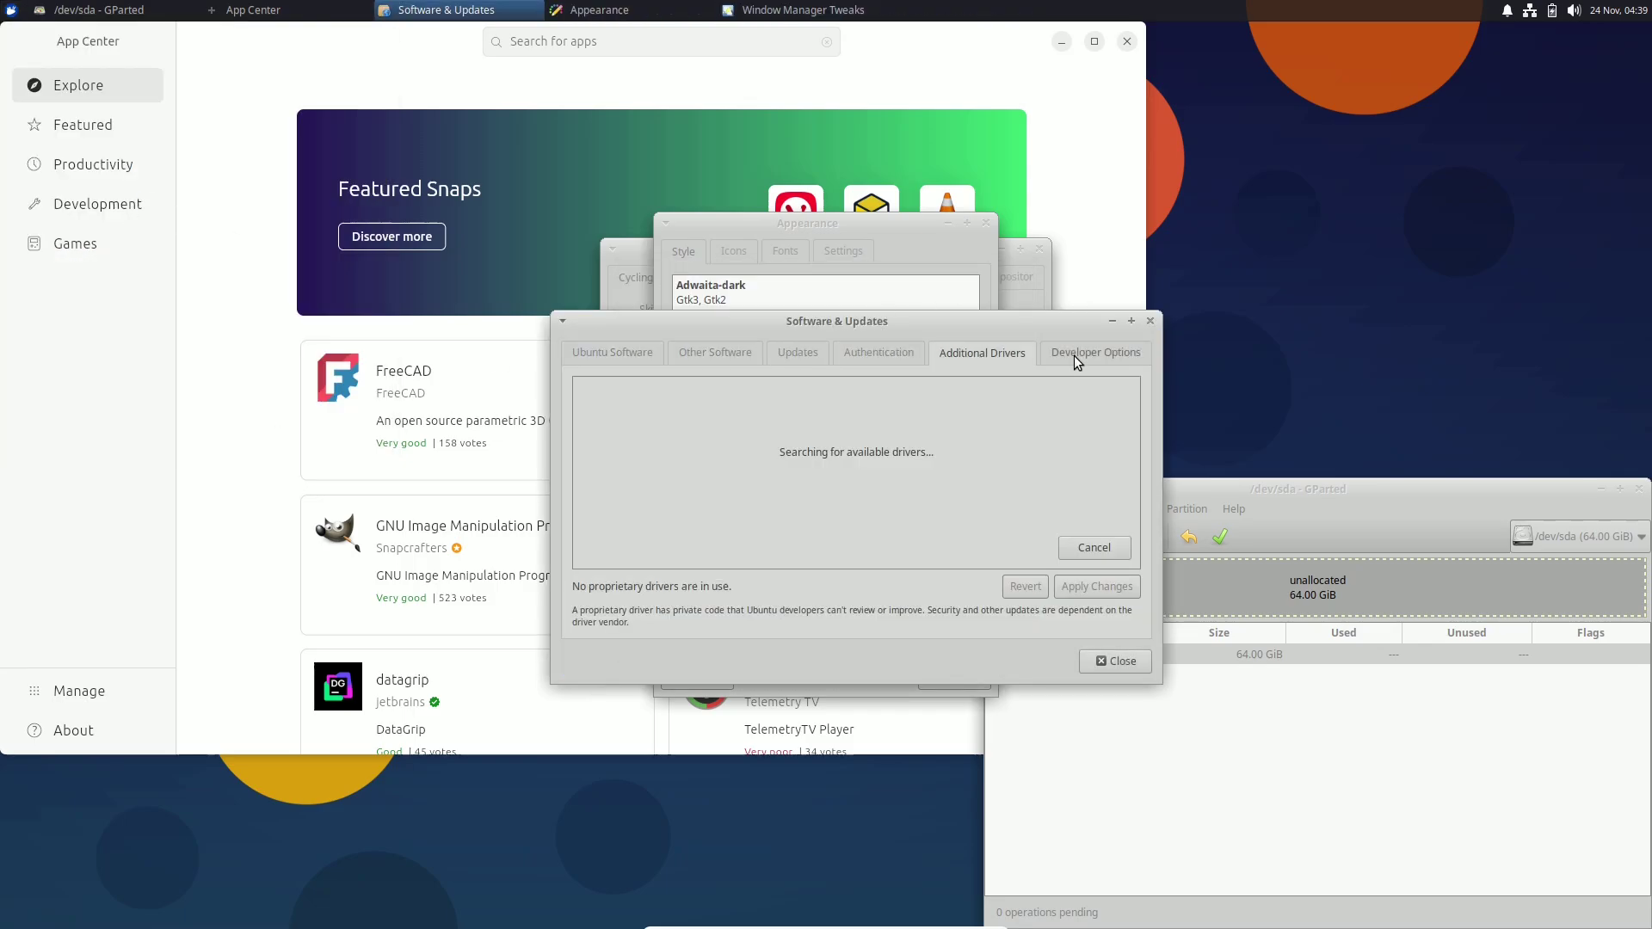
click(1095, 352)
click(1115, 660)
View GParted's About information and close the partition editor
click(1262, 509)
click(1235, 509)
click(1240, 555)
click(1453, 861)
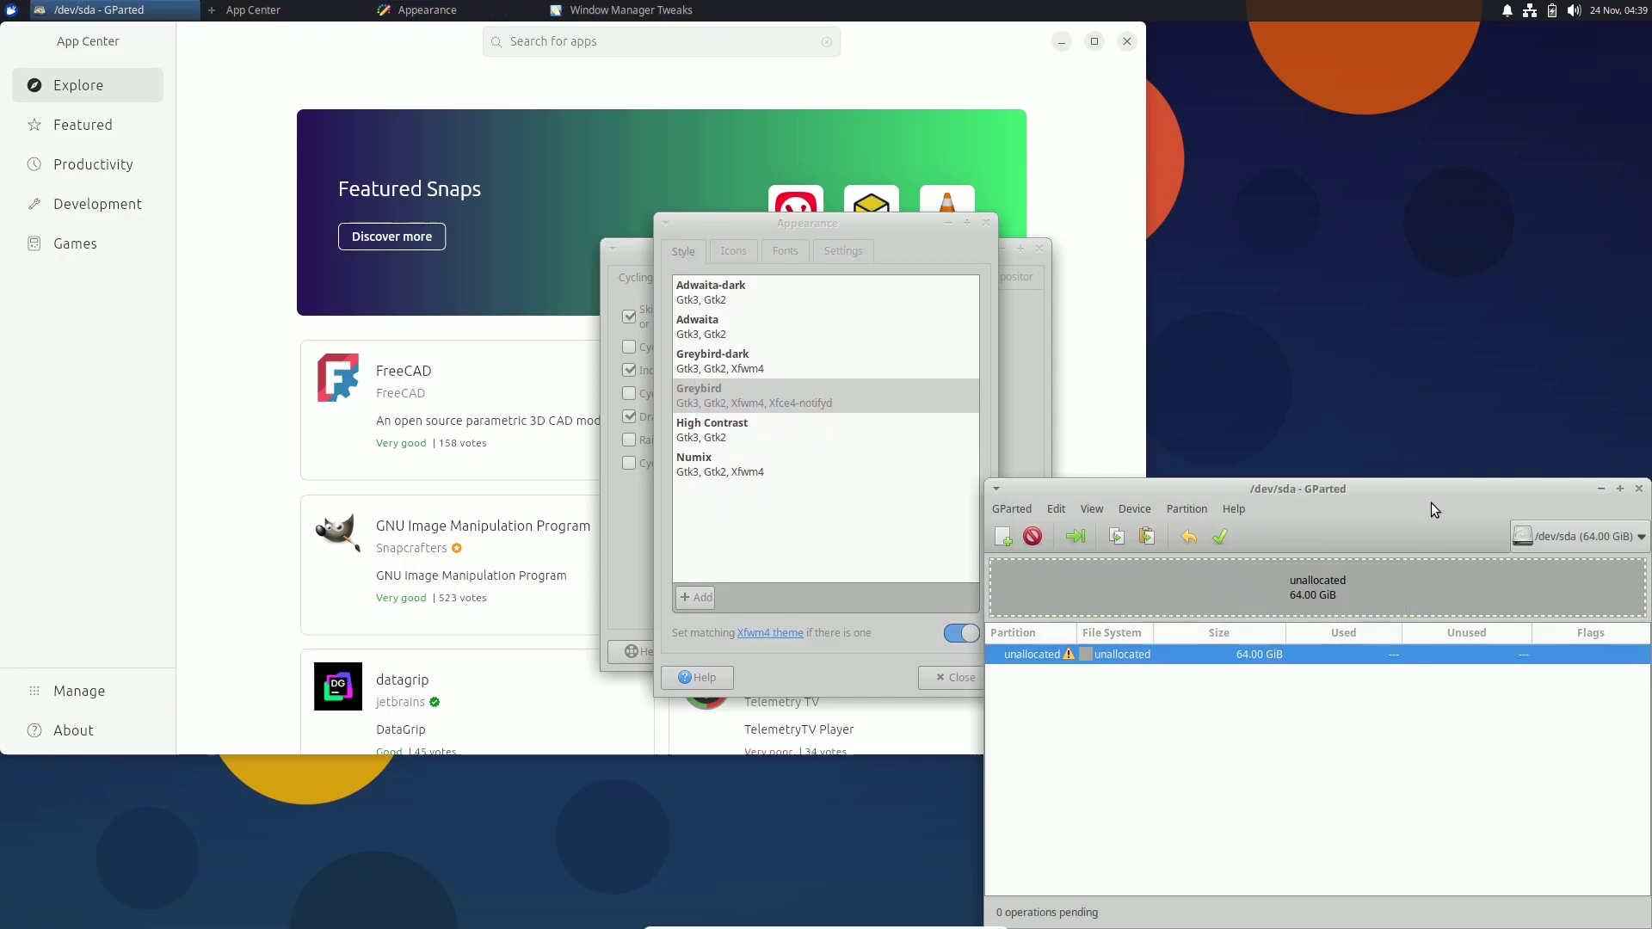
drag(1432, 492, 1168, 459)
click(1375, 455)
Apply the Adwaita style in Appearance and view the Icons and Settings options before closing it
drag(822, 228, 1276, 274)
click(1209, 379)
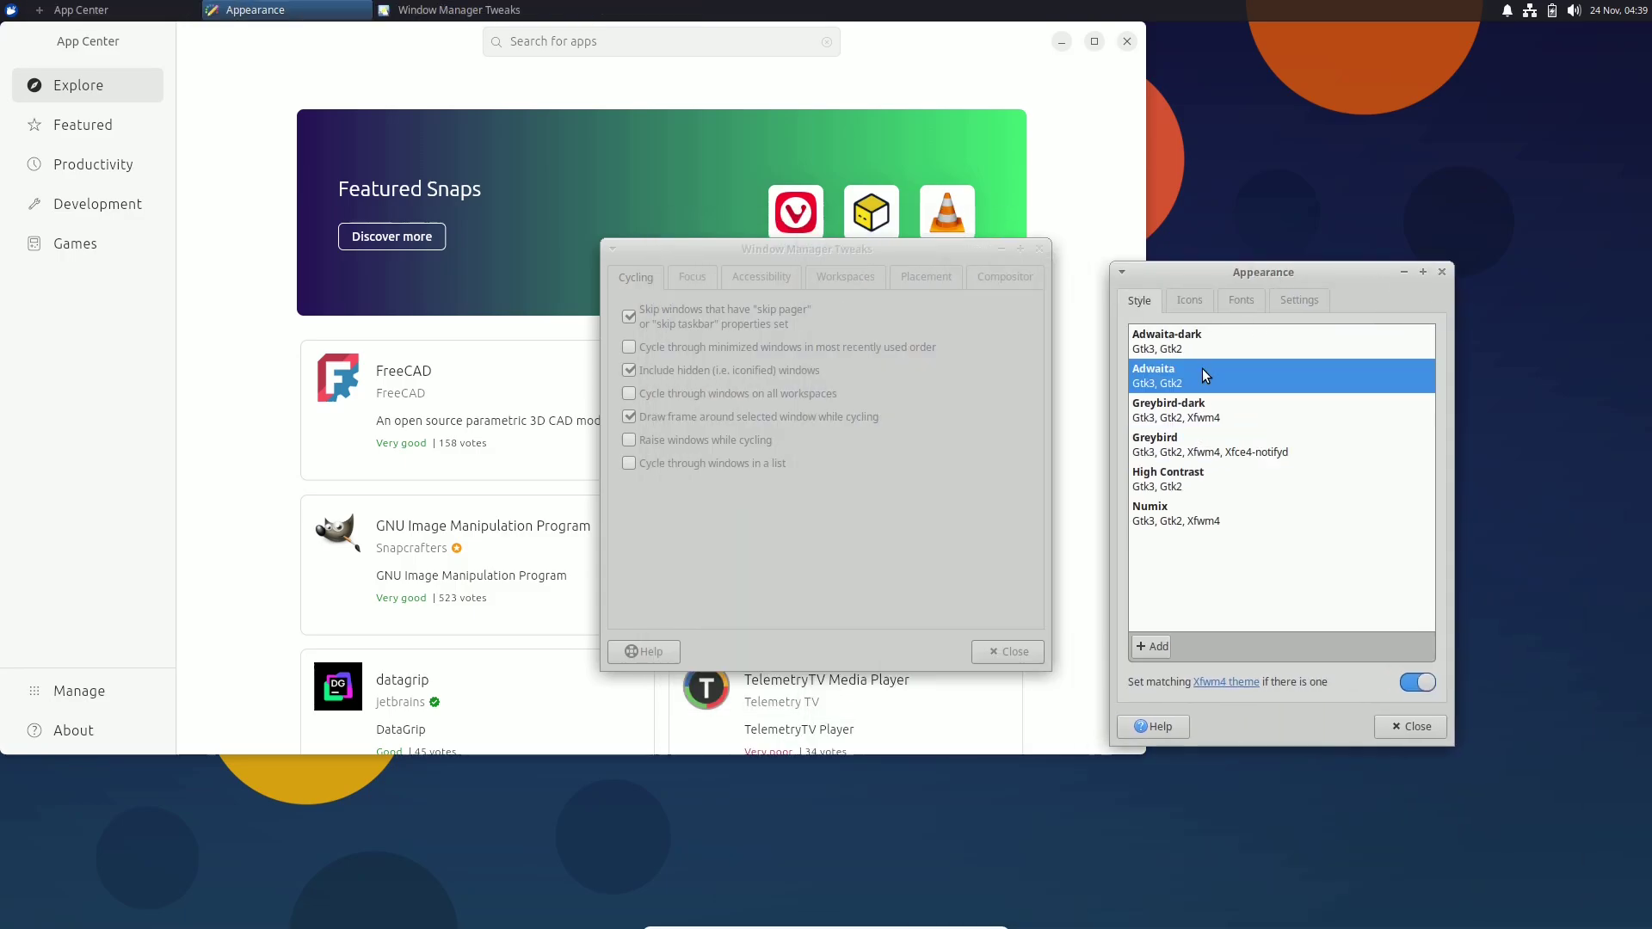
click(1204, 310)
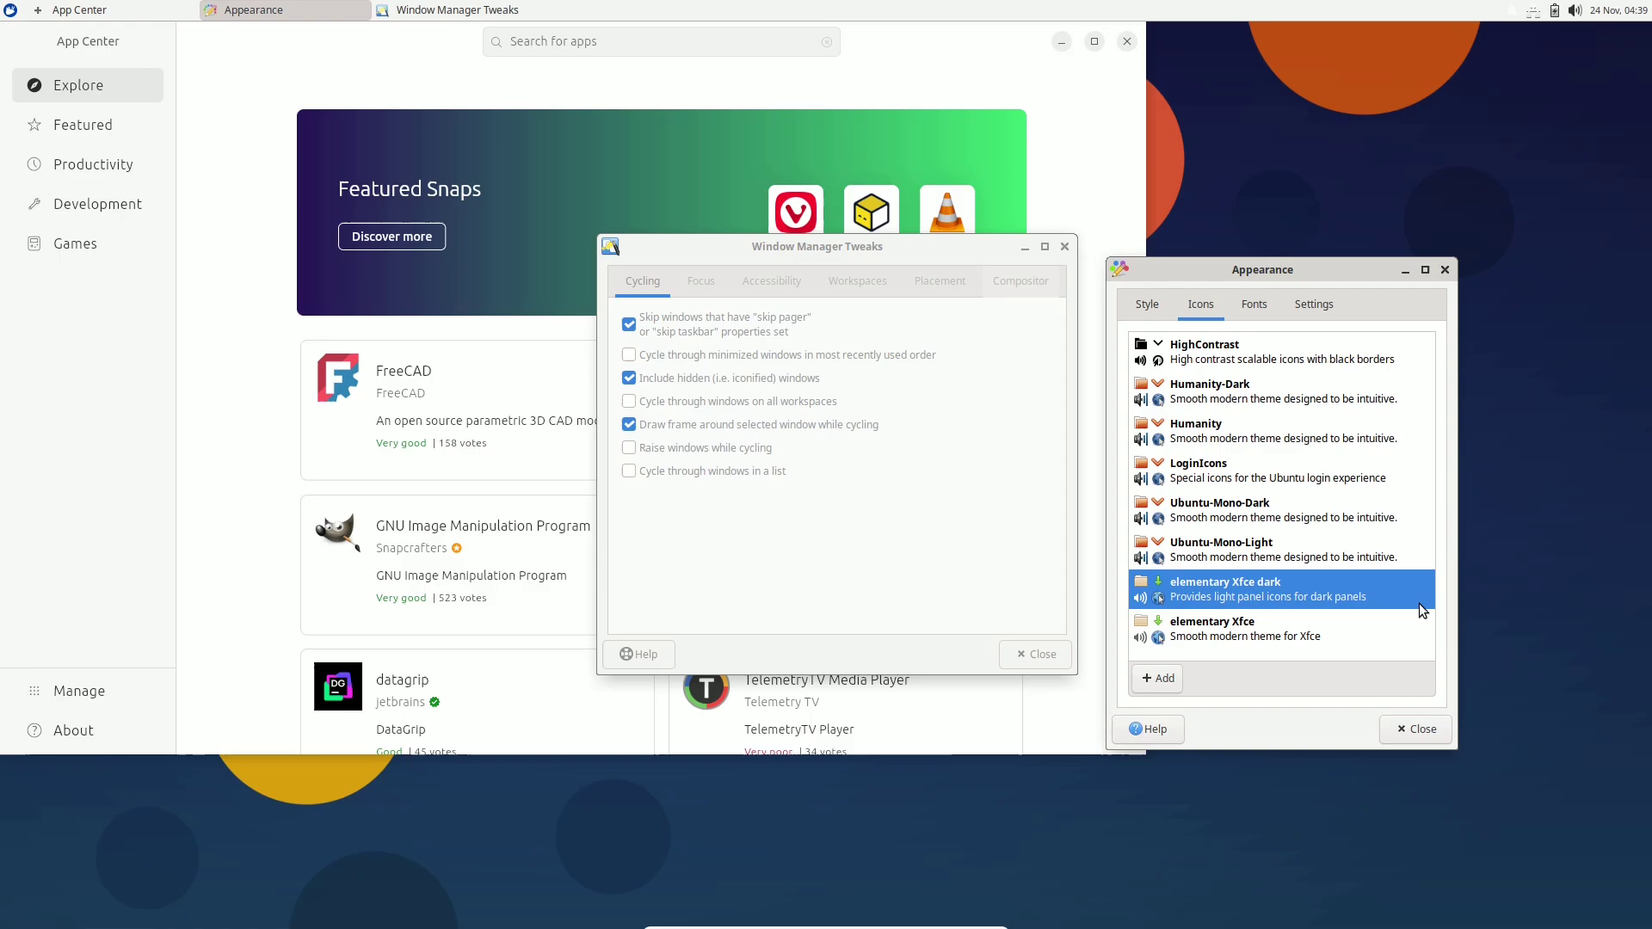
click(1314, 304)
click(1415, 729)
Look through the Focus, Workspaces and Compositor options of Window Manager Tweaks and close it
click(701, 280)
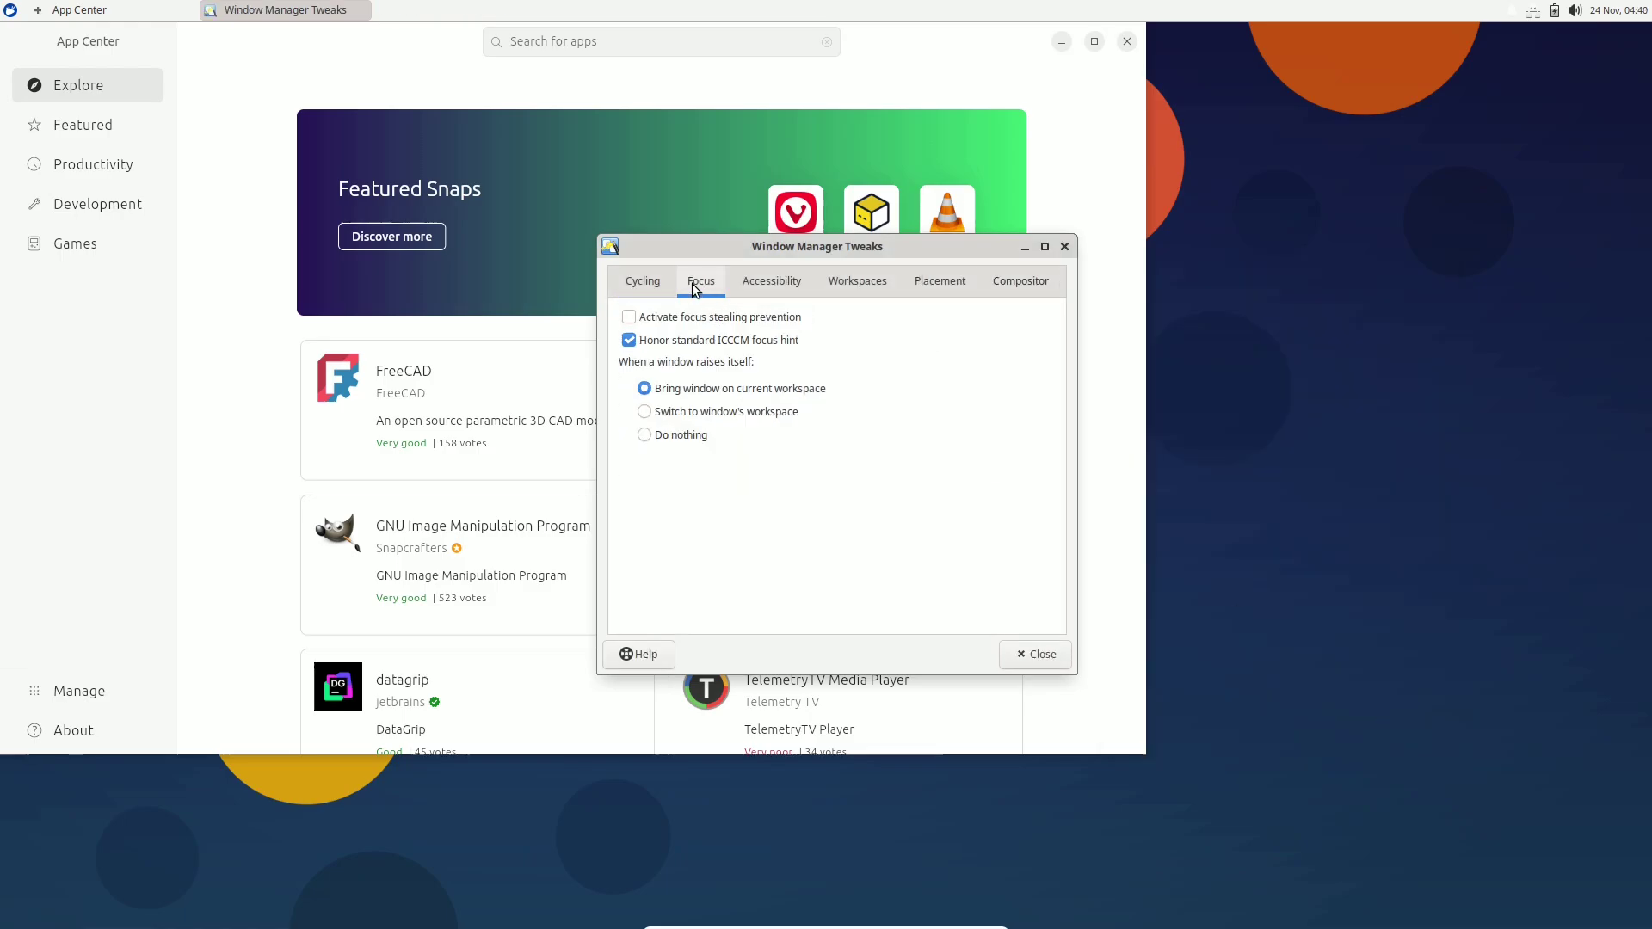
click(878, 284)
click(1021, 281)
scroll(1040, 531, down, 5)
click(1036, 654)
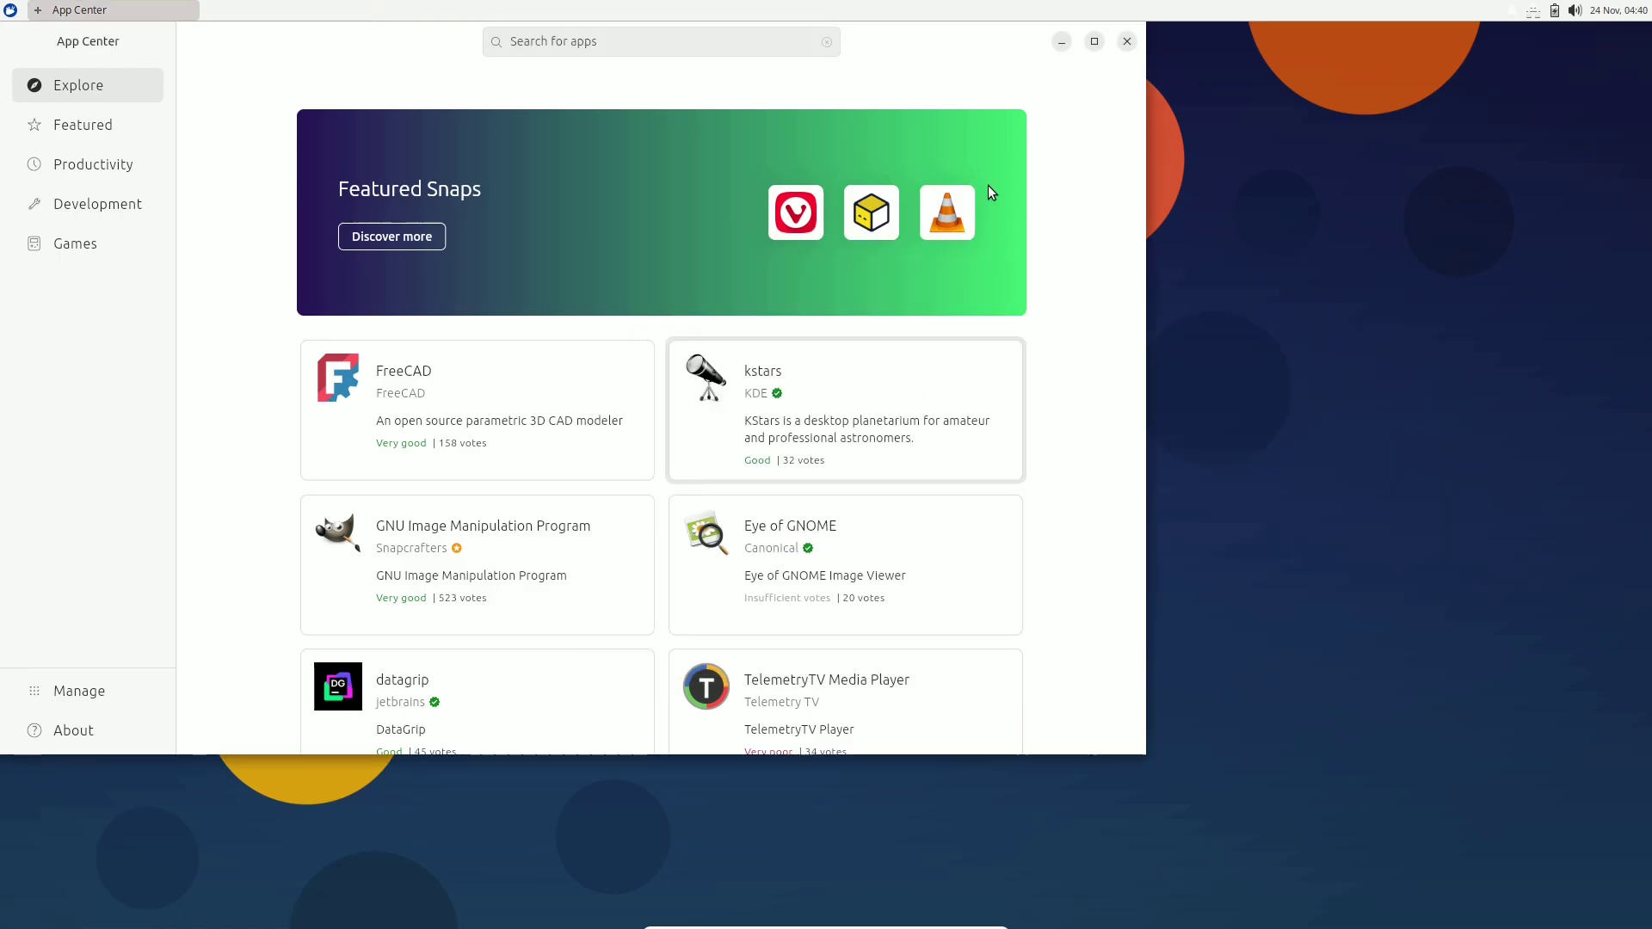
Maximise App Center and view its About page and installed snaps before returning to Explore
click(1094, 45)
click(100, 912)
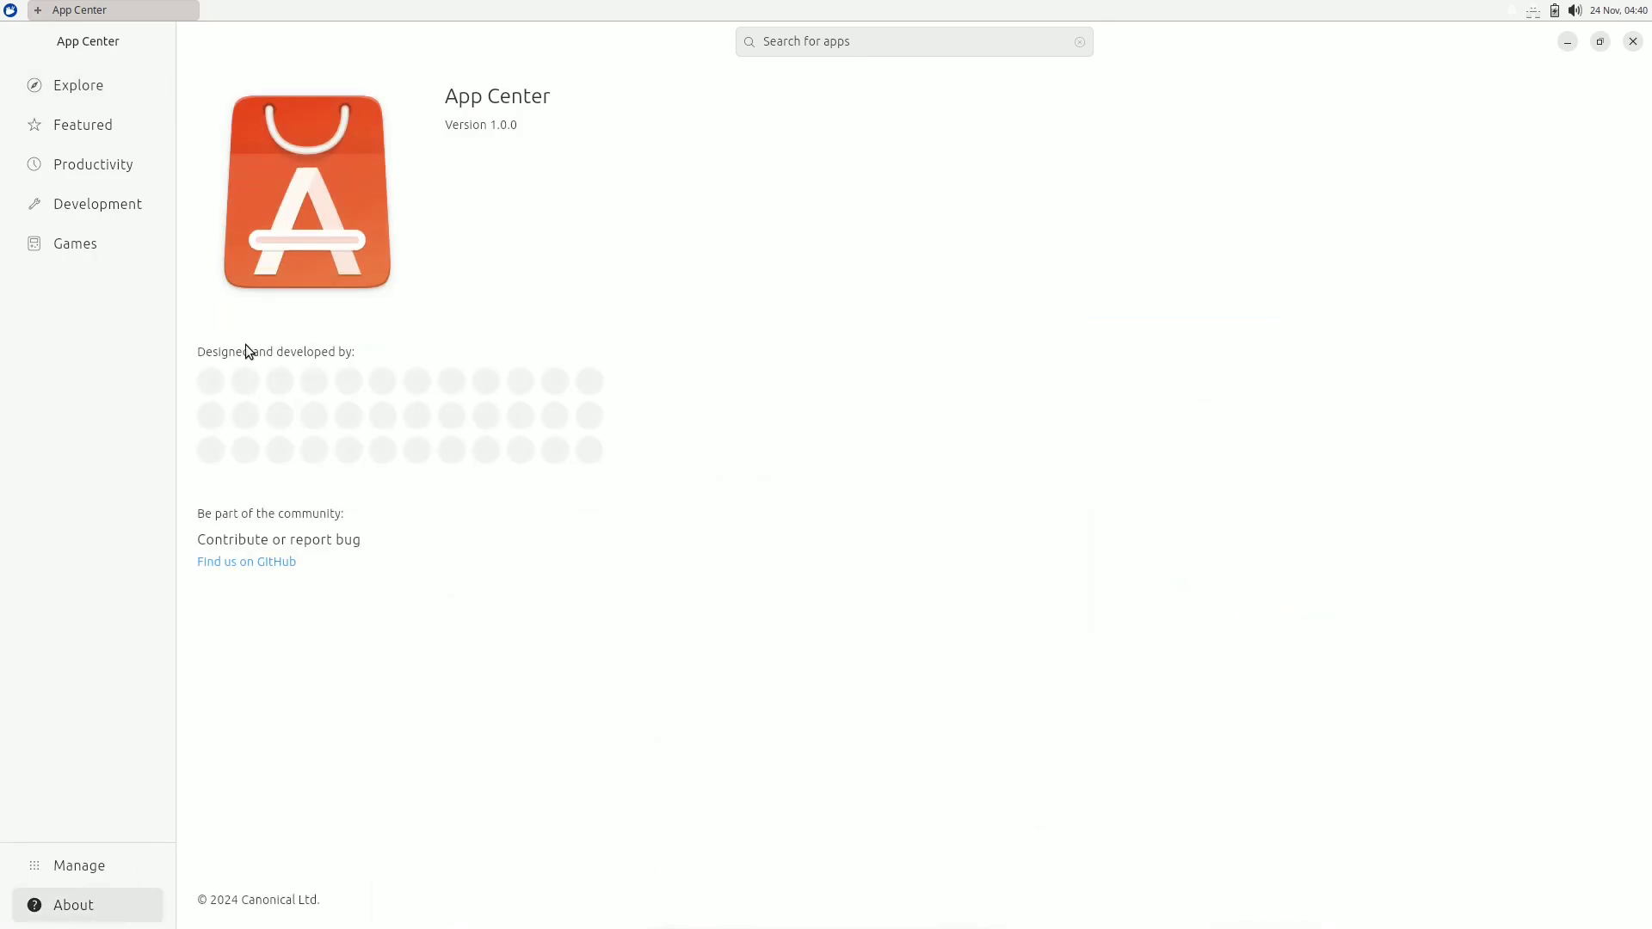
click(111, 867)
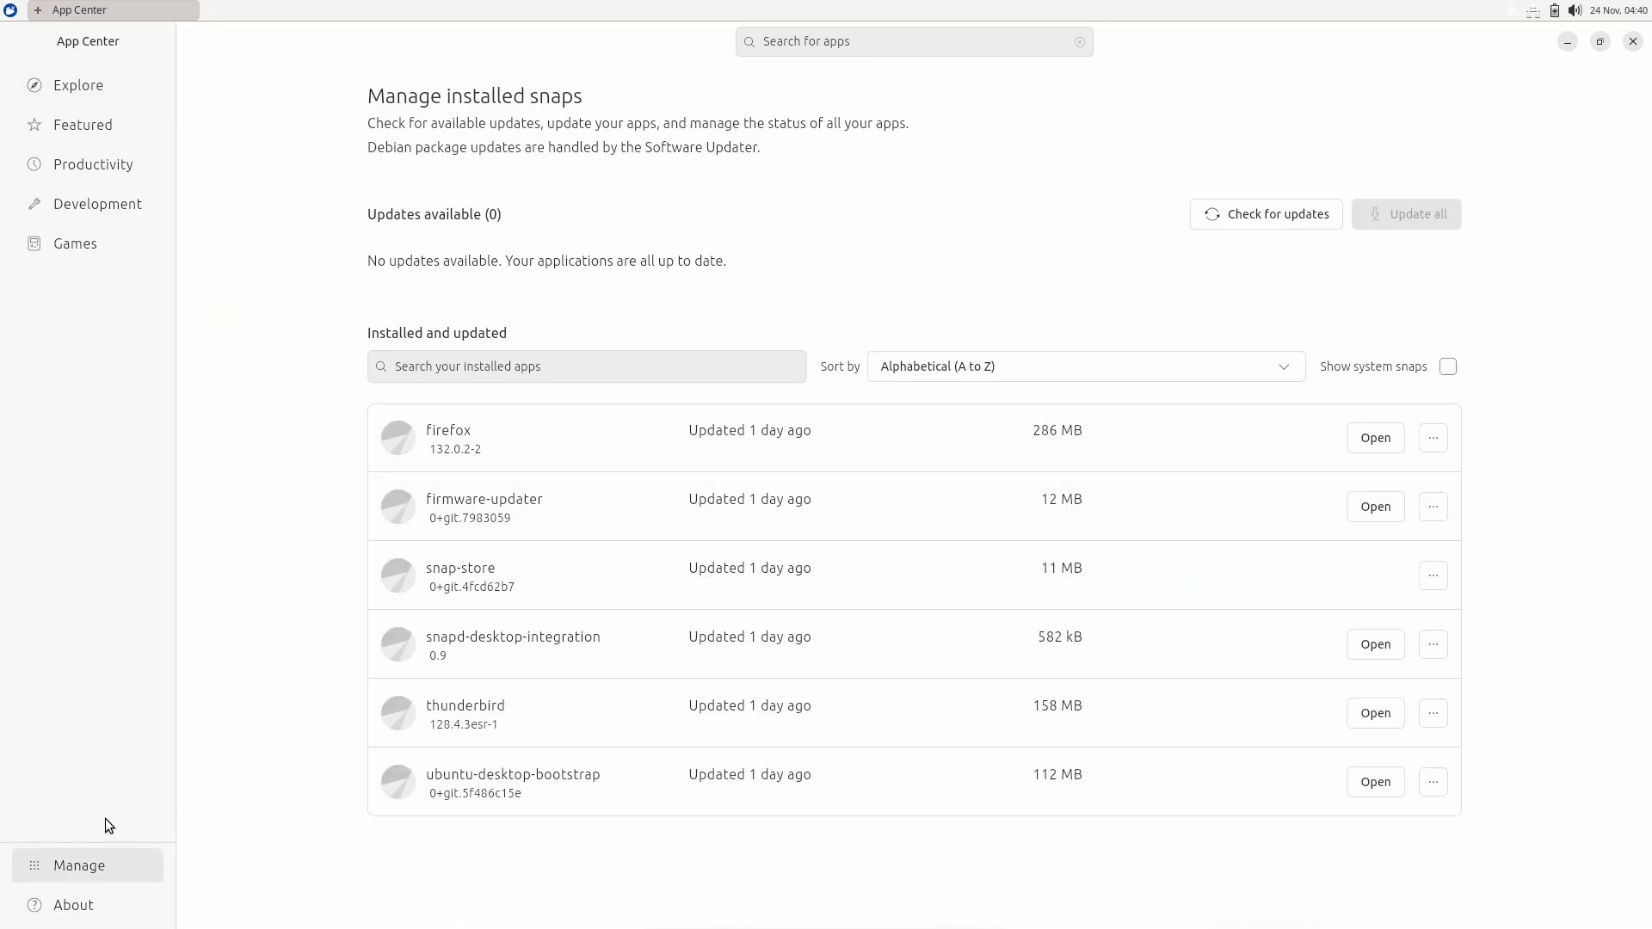
click(129, 85)
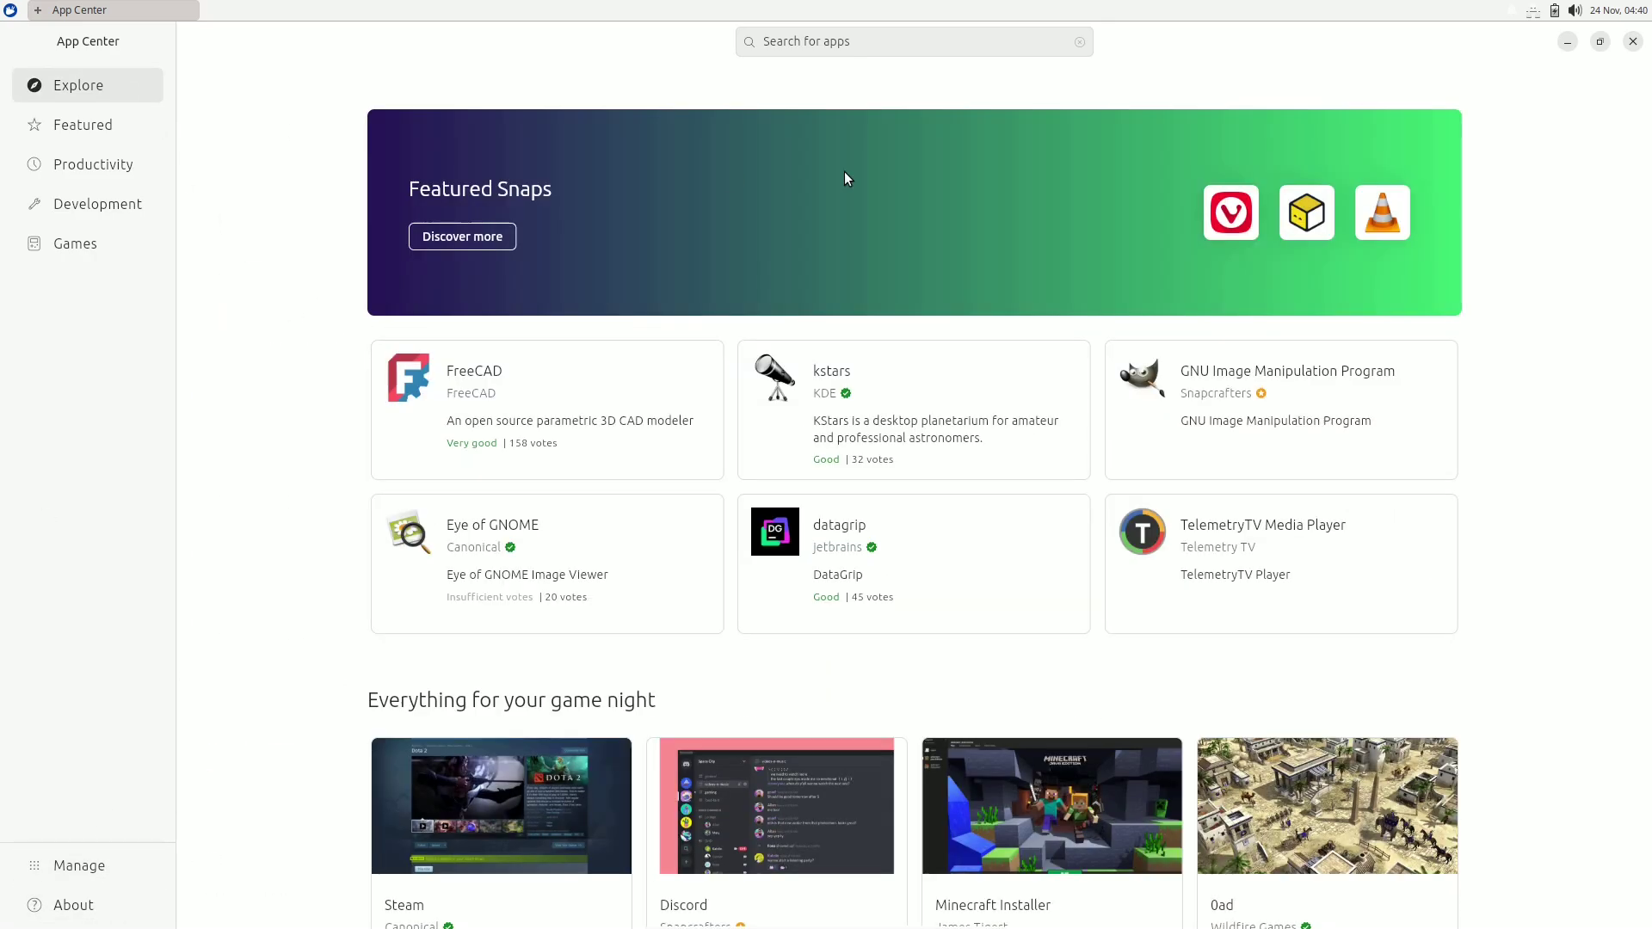
Open the GNU Image Manipulation Program page and review its release channels, gallery and description
click(1199, 379)
click(585, 232)
scroll(606, 362, down, 2)
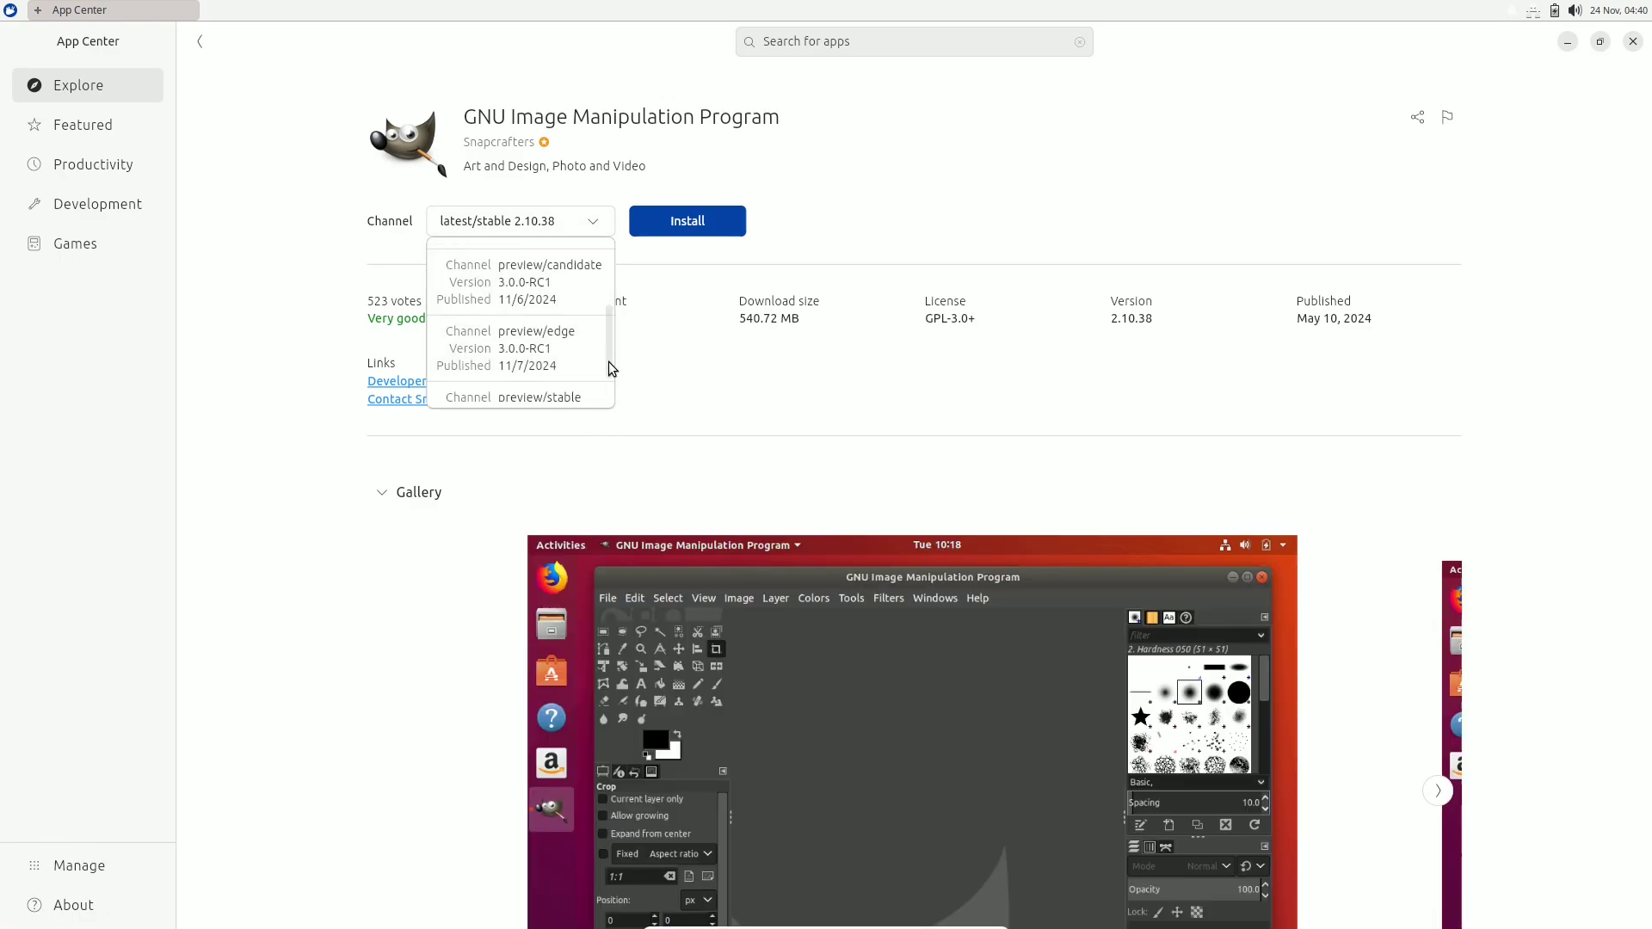
scroll(610, 335, down, 1)
scroll(612, 317, up, 4)
click(955, 444)
scroll(921, 494, down, 9)
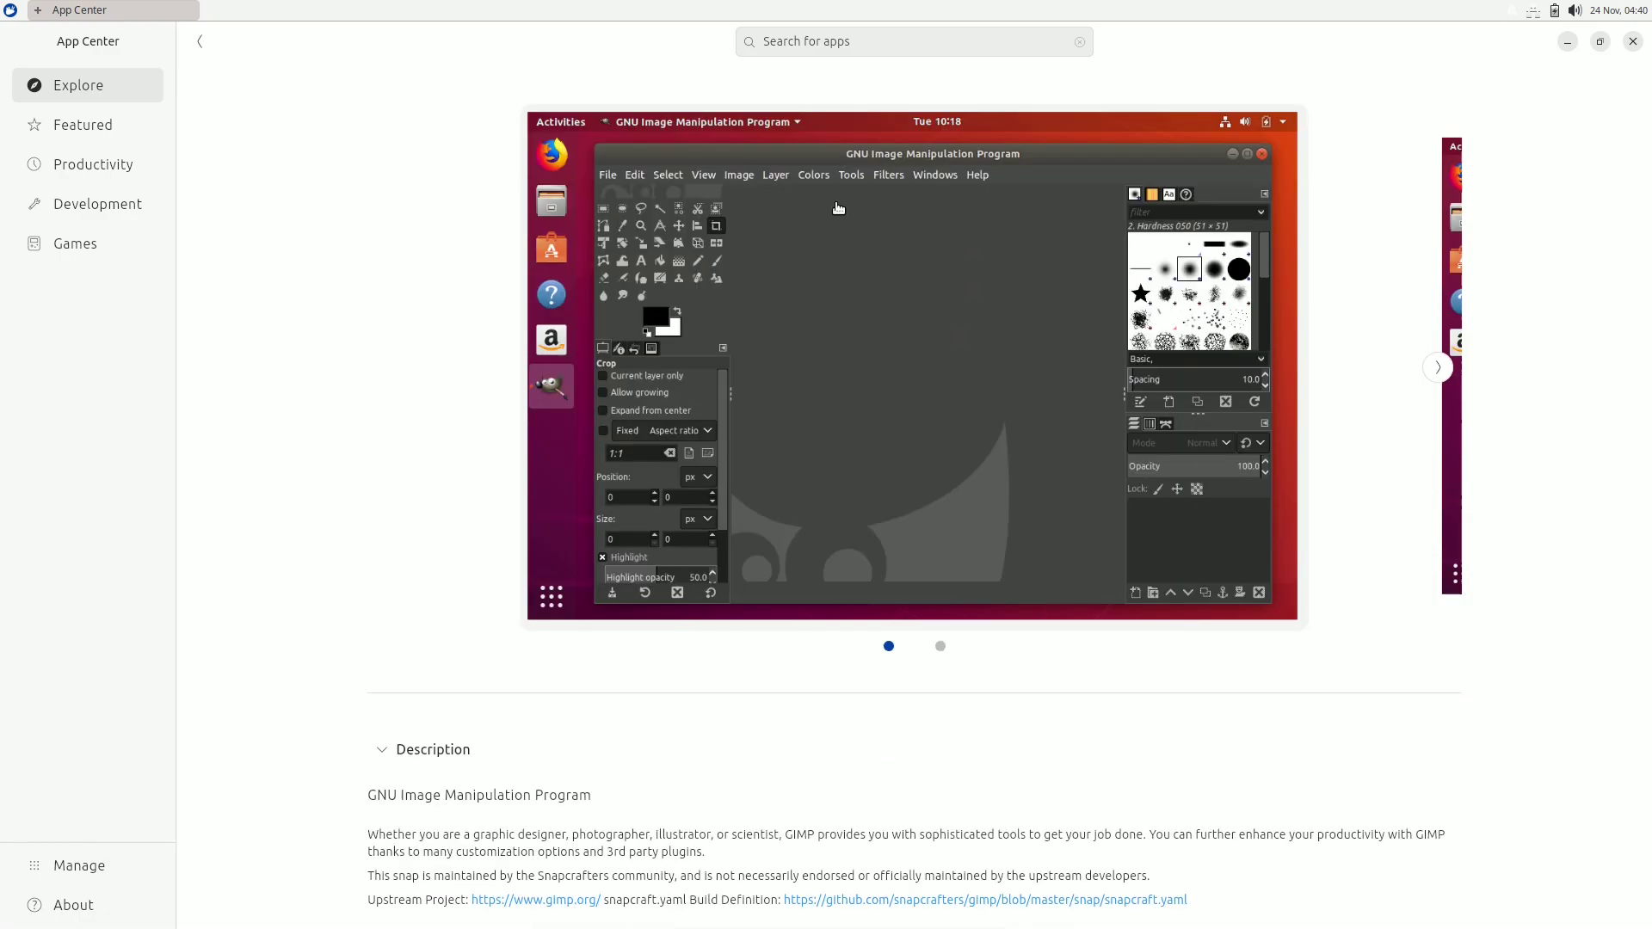
Search App Center for thunderbird, open its page and check the available release channels
click(821, 44)
text(thunderbird)
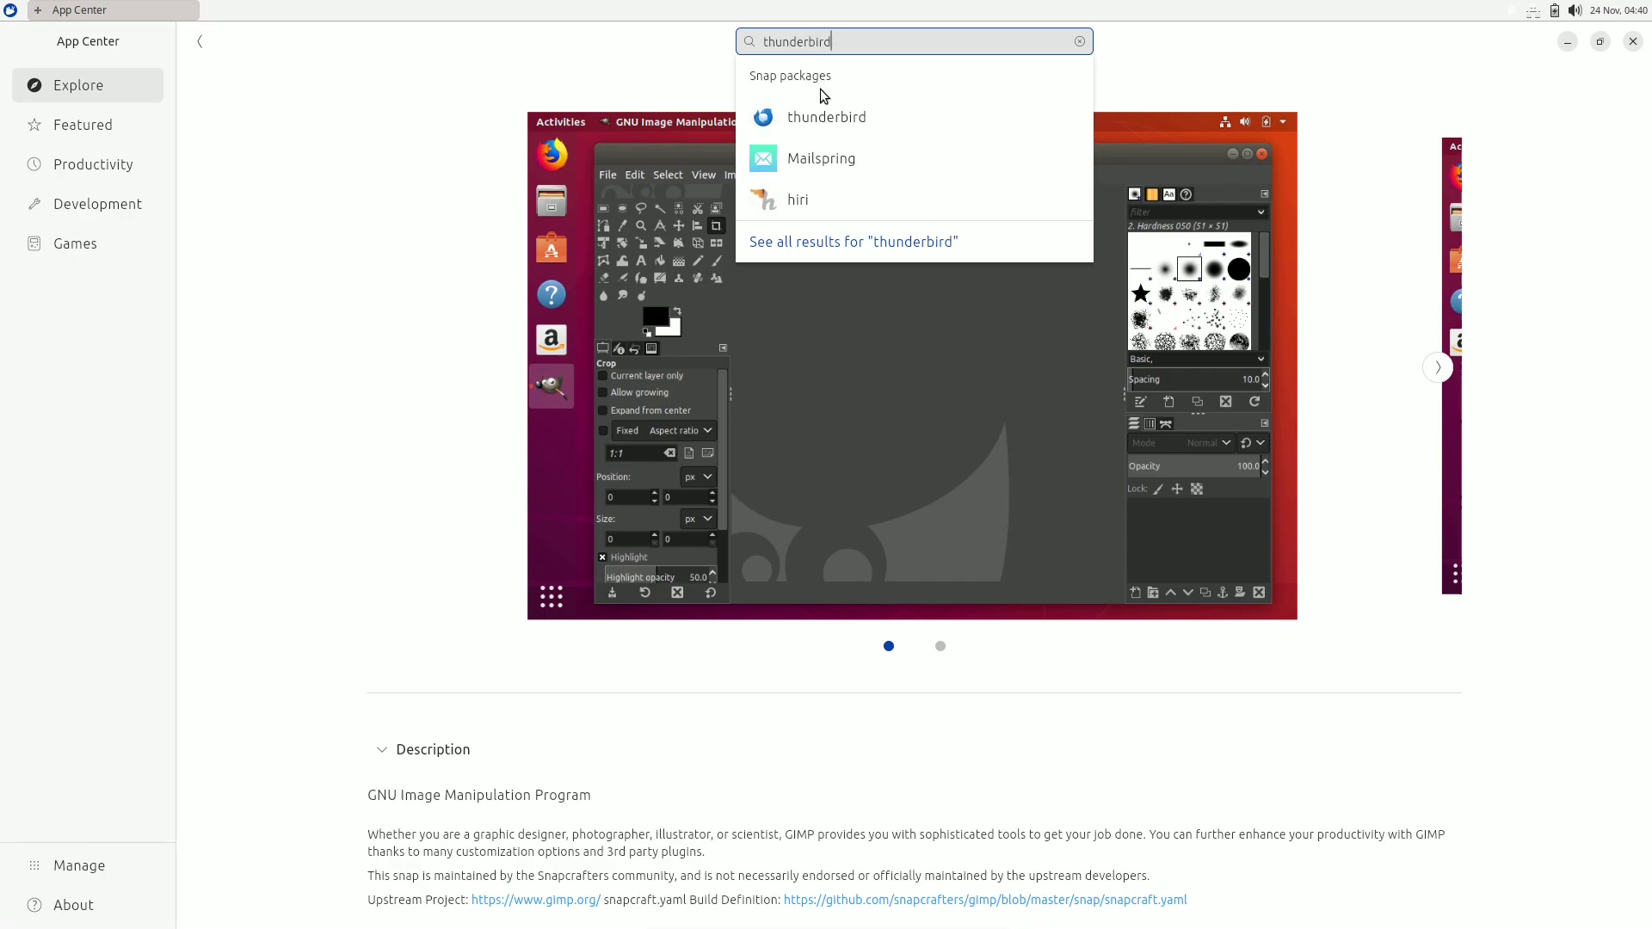
click(826, 117)
click(600, 217)
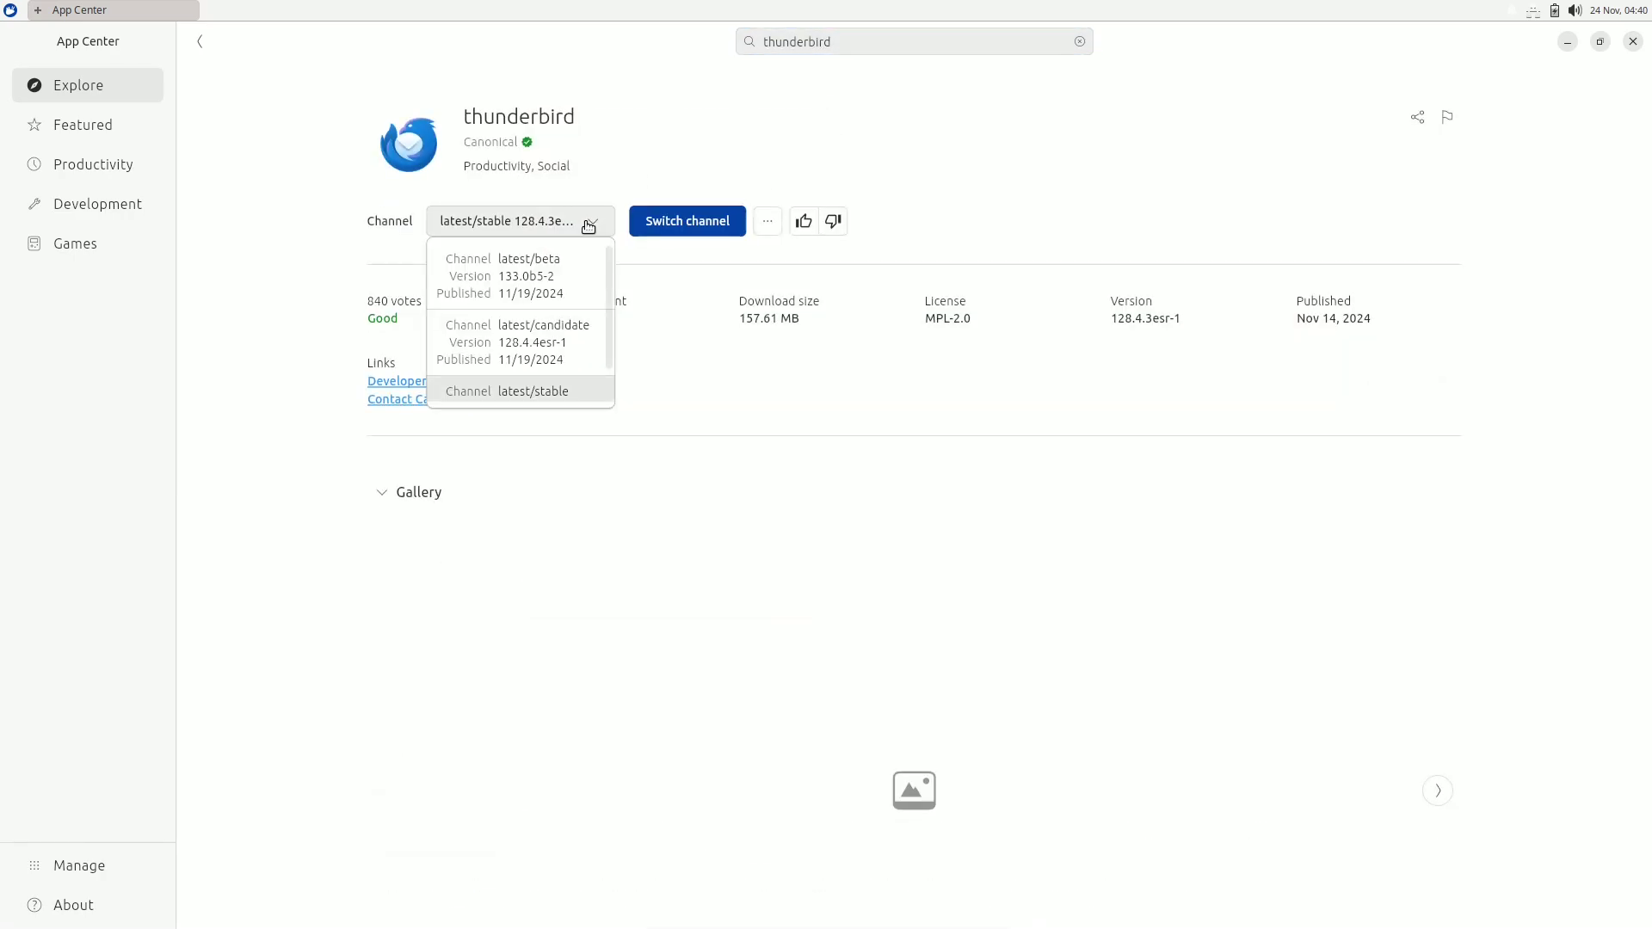
click(759, 234)
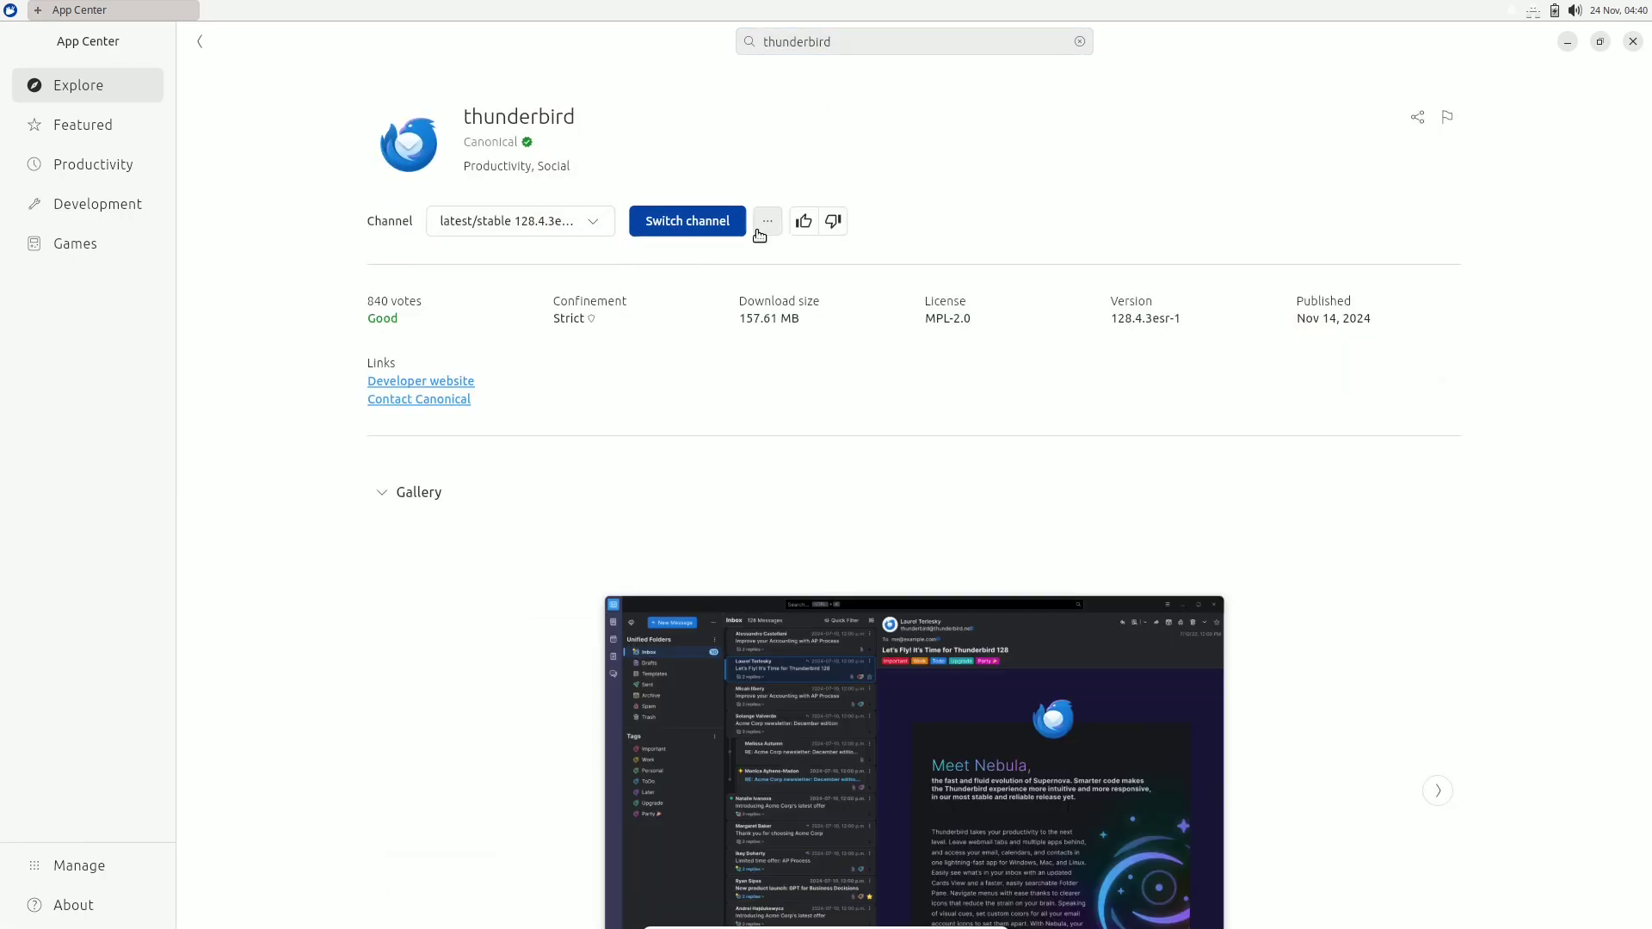
Switch the thunderbird snap to the latest/stable channel
click(729, 233)
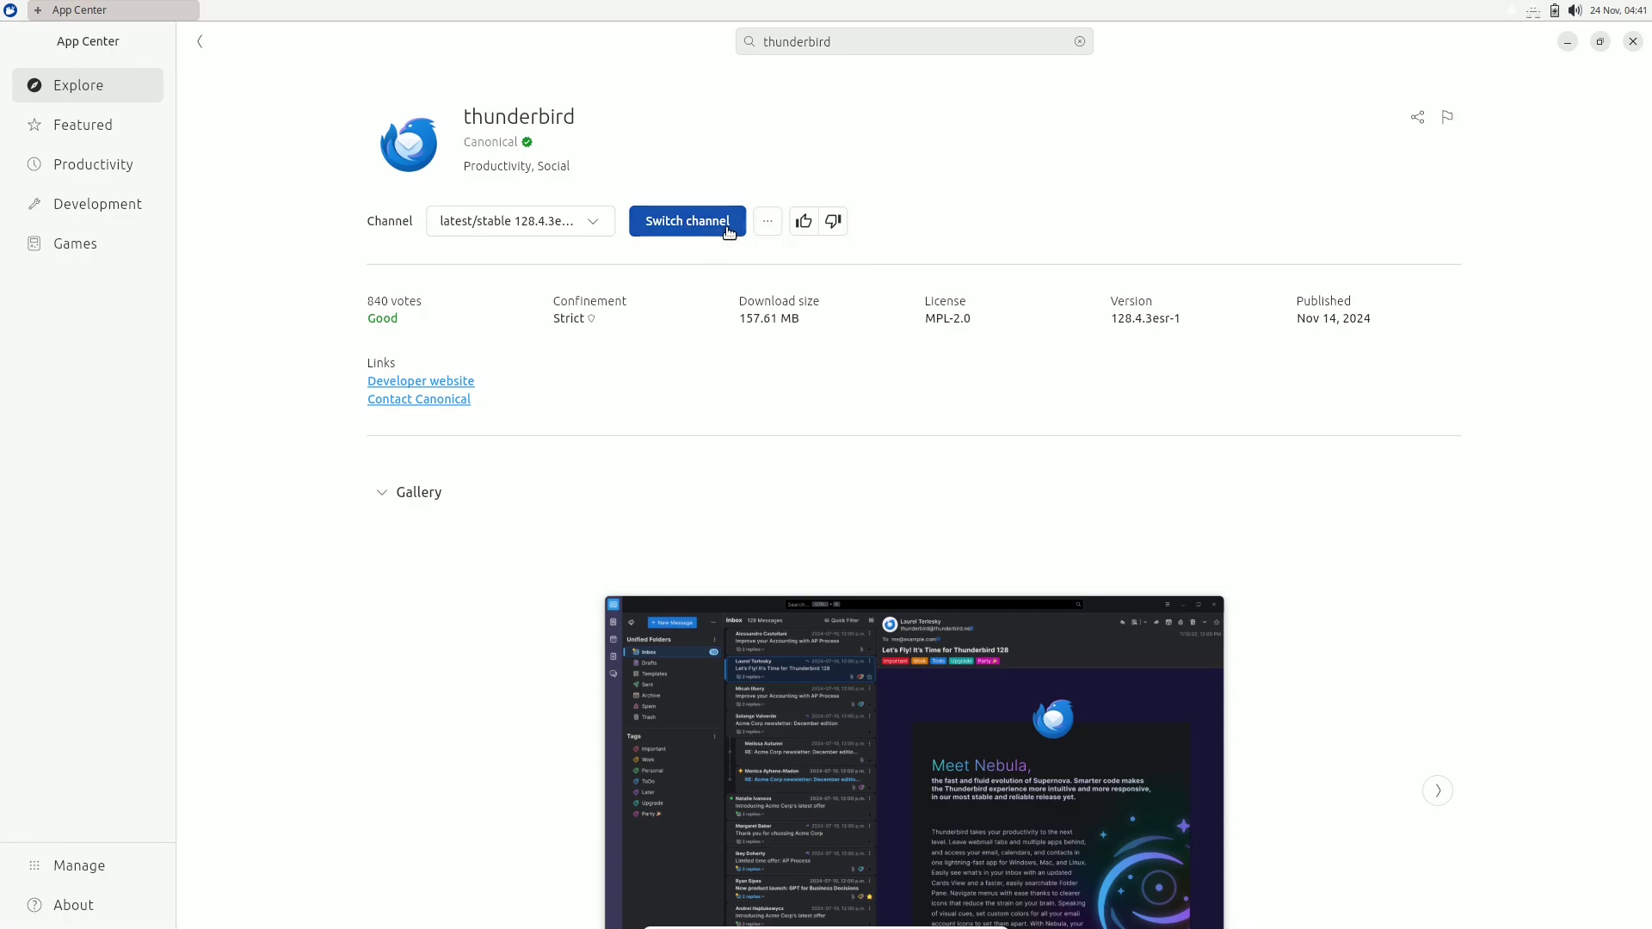
click(687, 234)
click(917, 507)
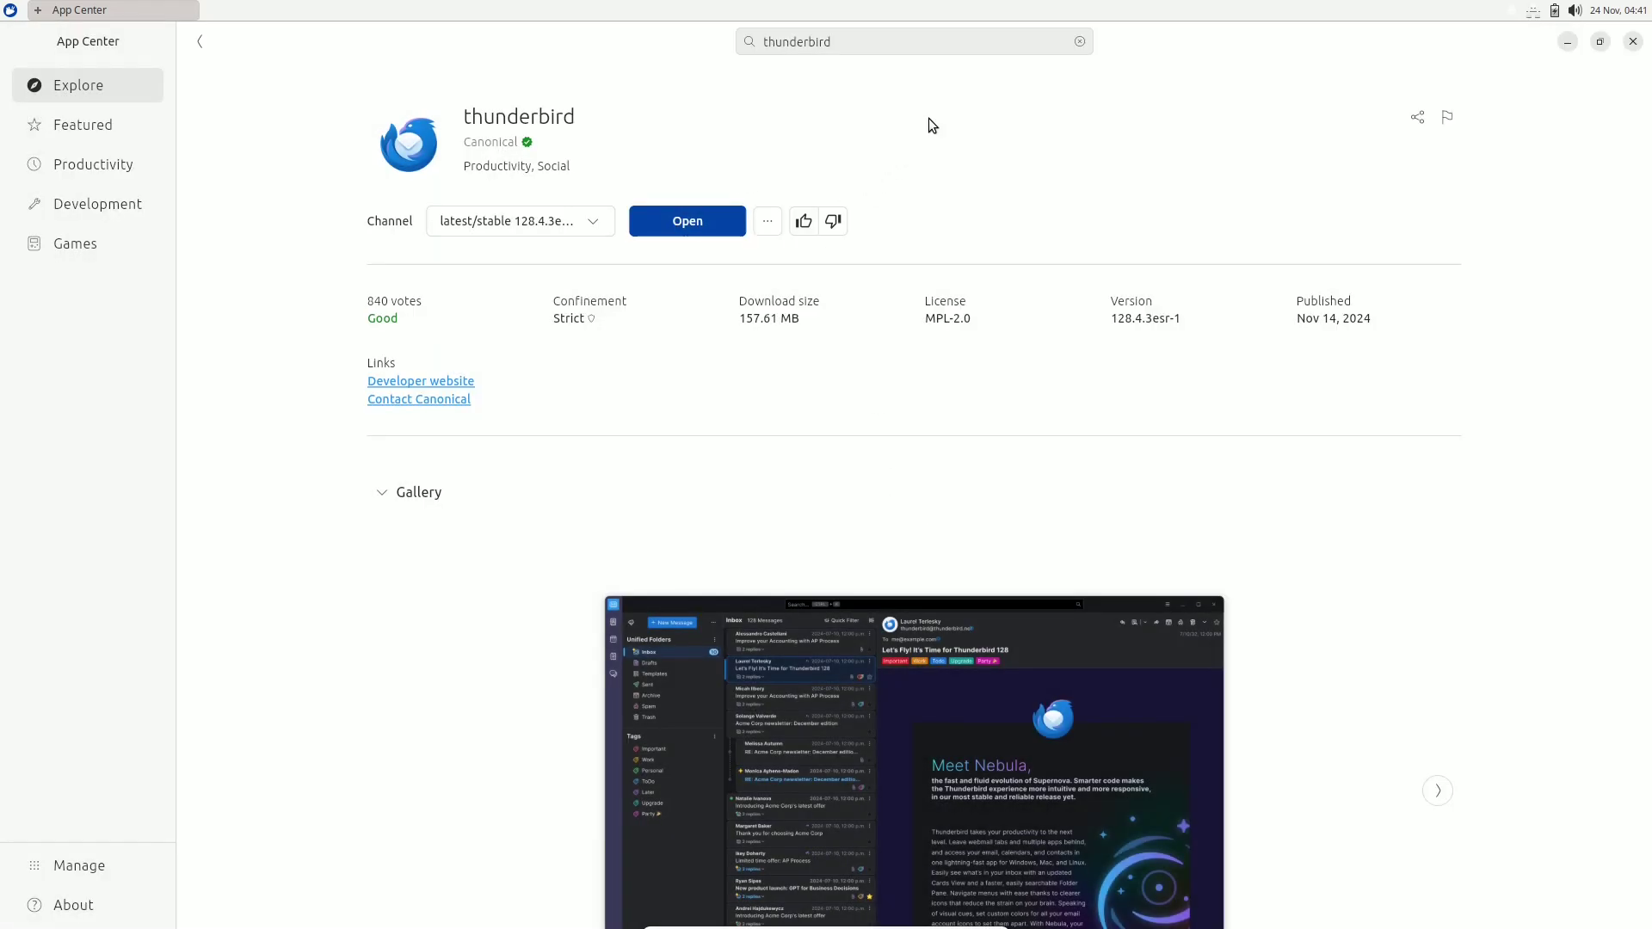
Search App Center for libreoffice and check its release channels before returning to the installed snaps
click(1040, 45)
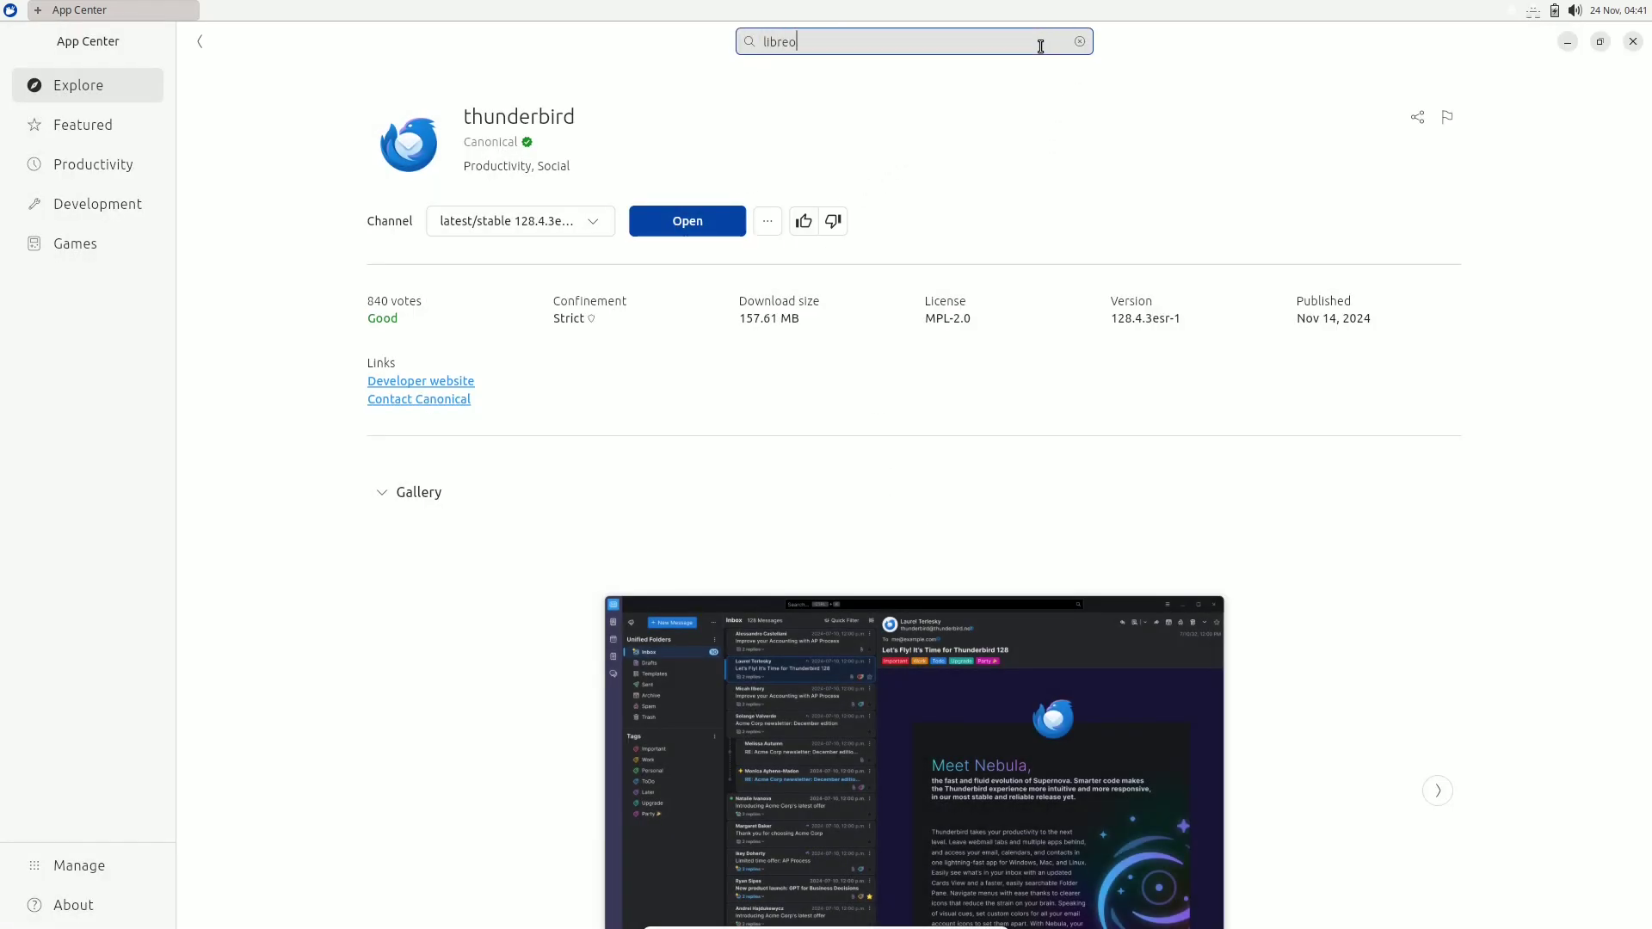
text(libreoffice)
click(965, 113)
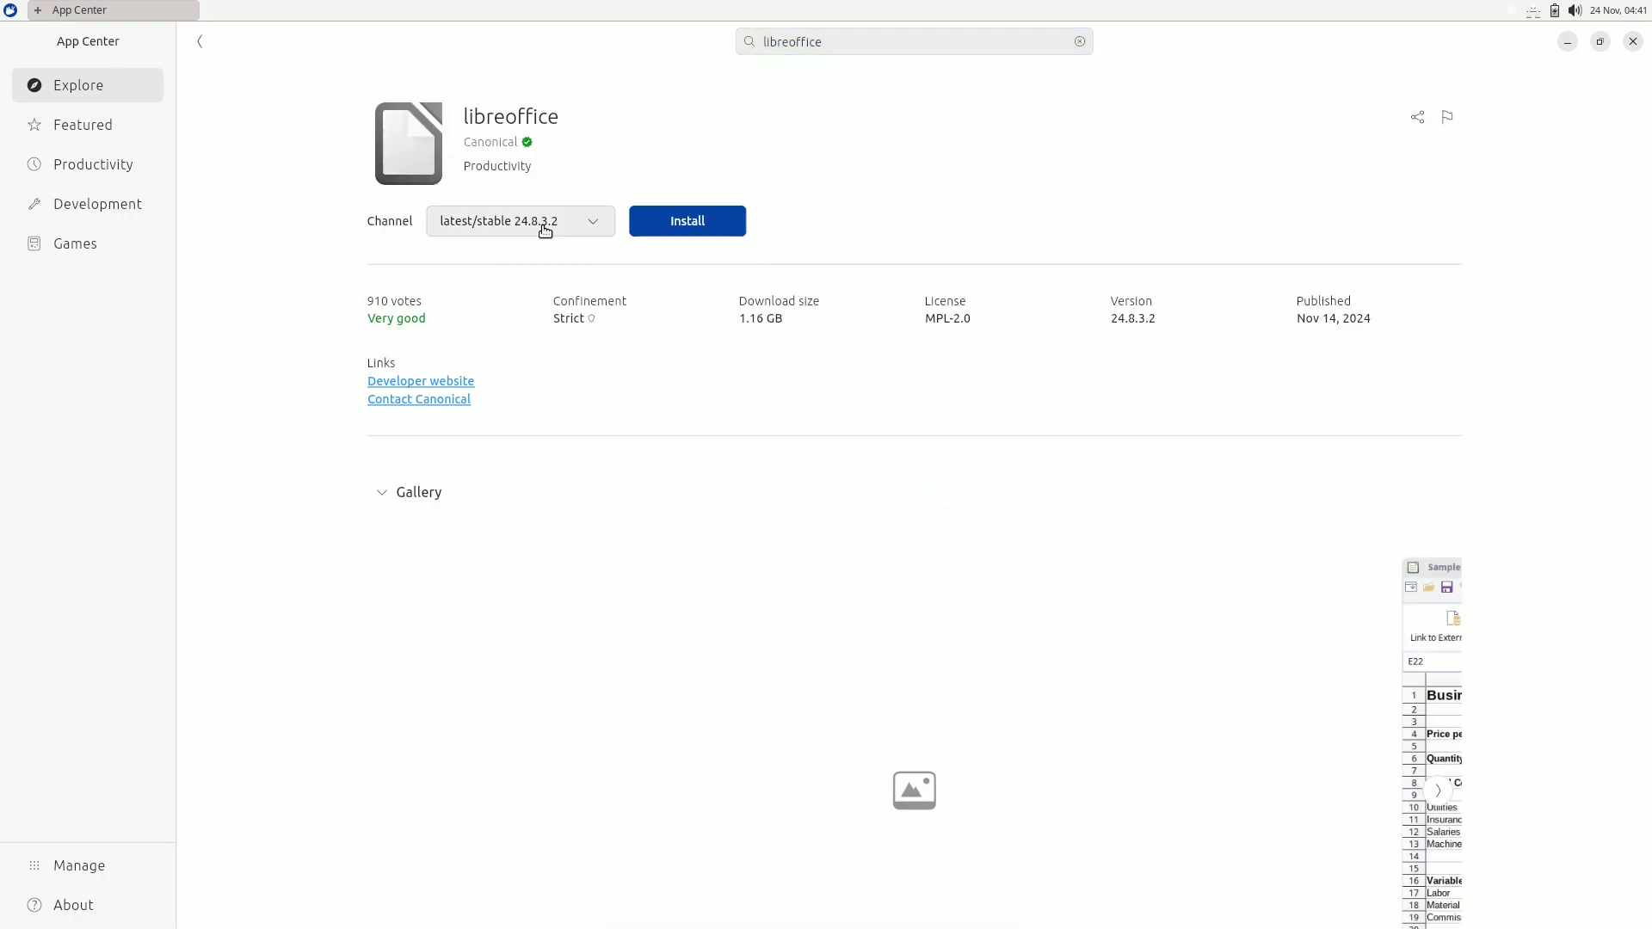
click(542, 224)
click(210, 751)
click(121, 864)
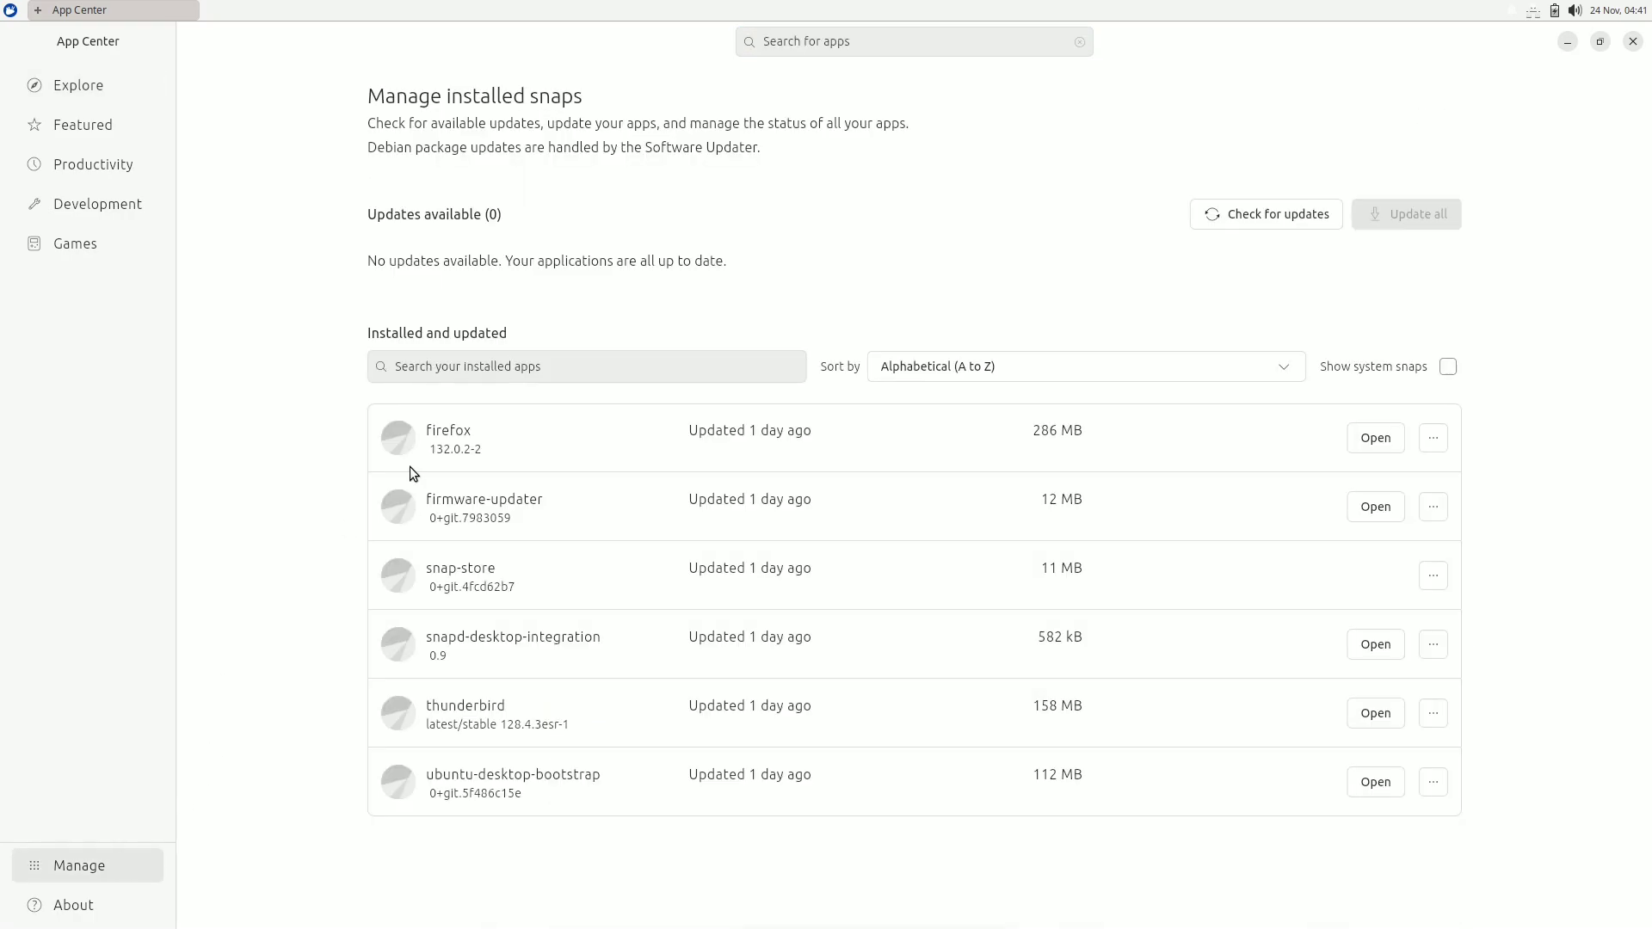
Look through the complete applications list again and close App Center
click(9, 11)
click(298, 137)
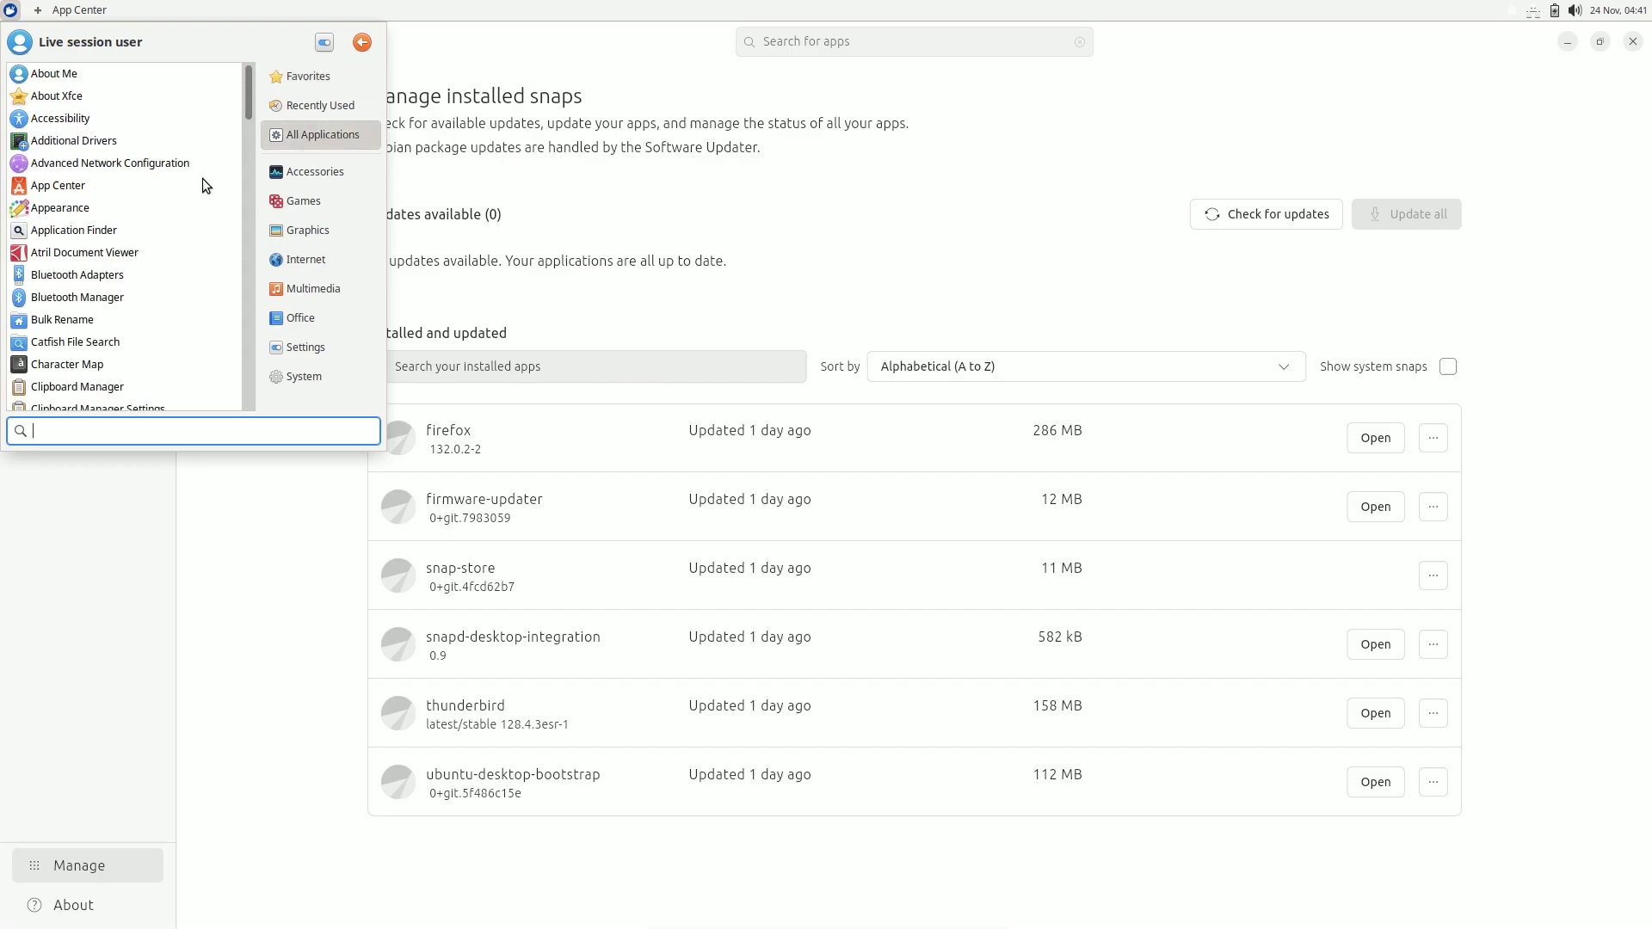
scroll(200, 179, down, 10)
scroll(200, 187, down, 16)
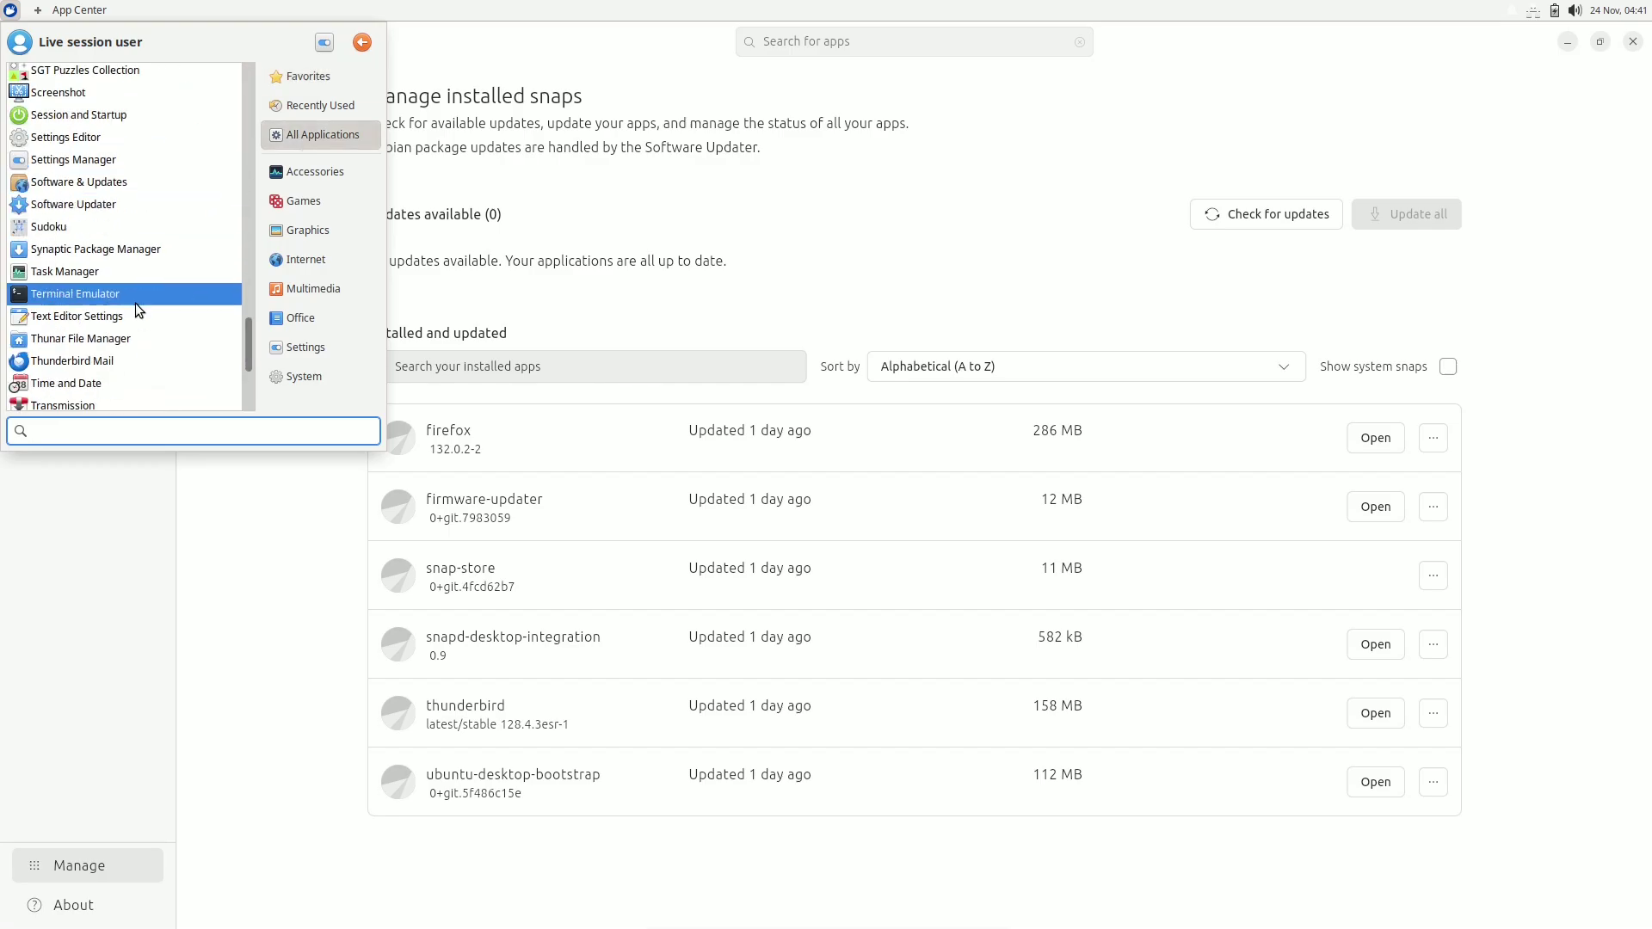
click(1632, 46)
Open the Panel Preferences, look through the settings and close the dialog
right_click(1344, 14)
mouse_move(1393, 120)
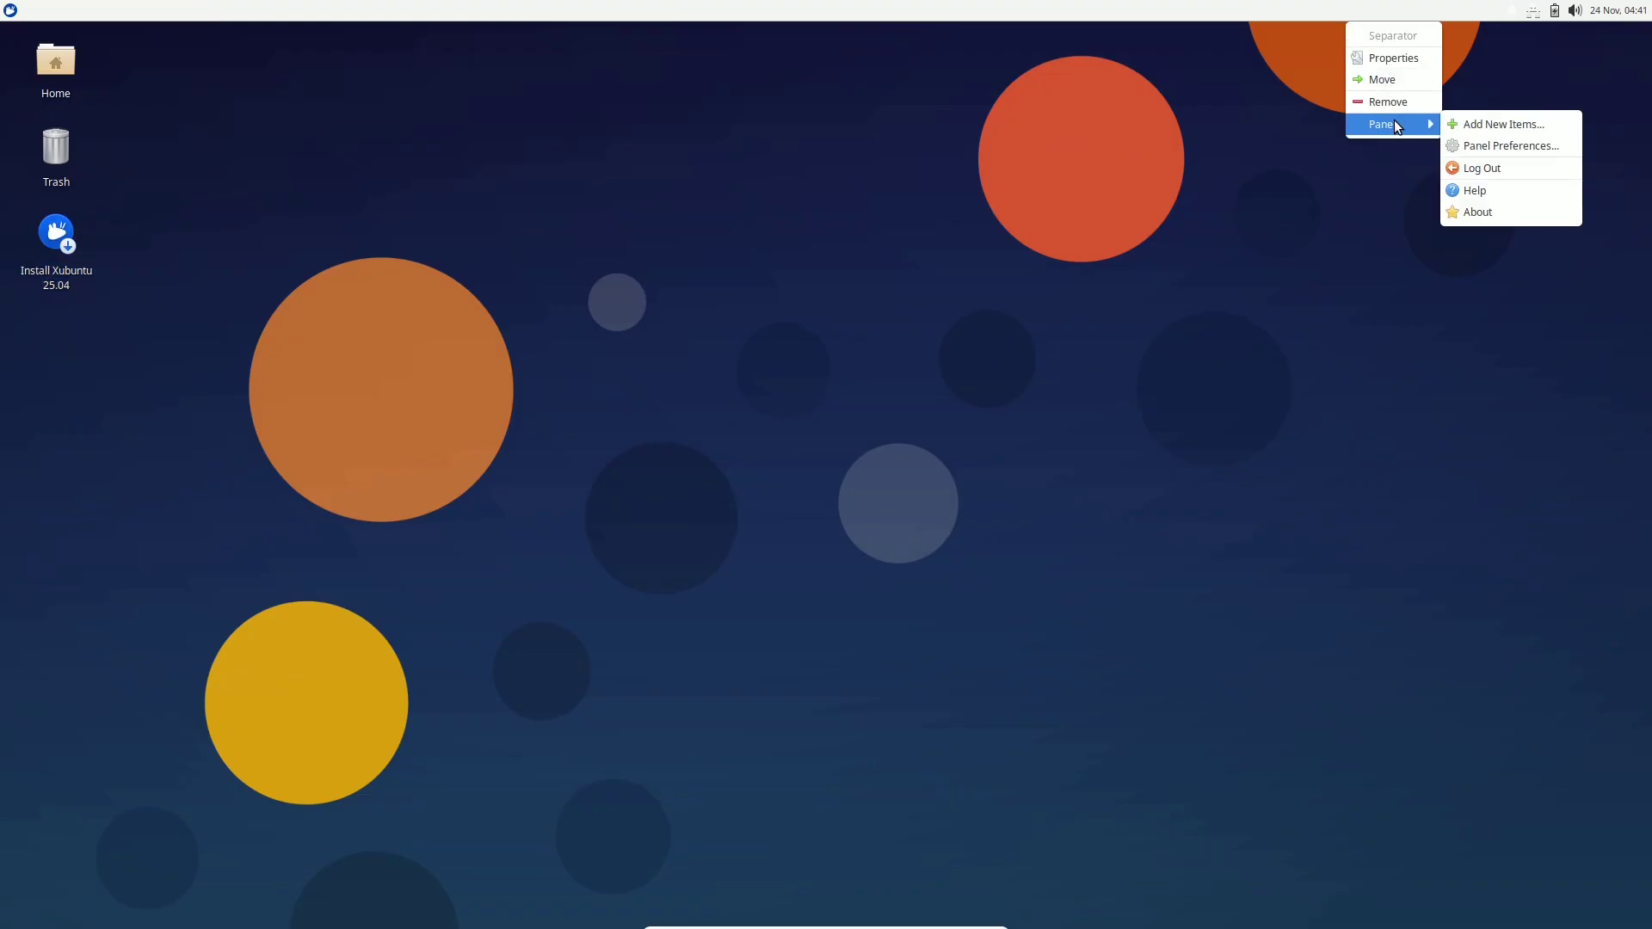
click(1488, 144)
click(864, 358)
click(959, 236)
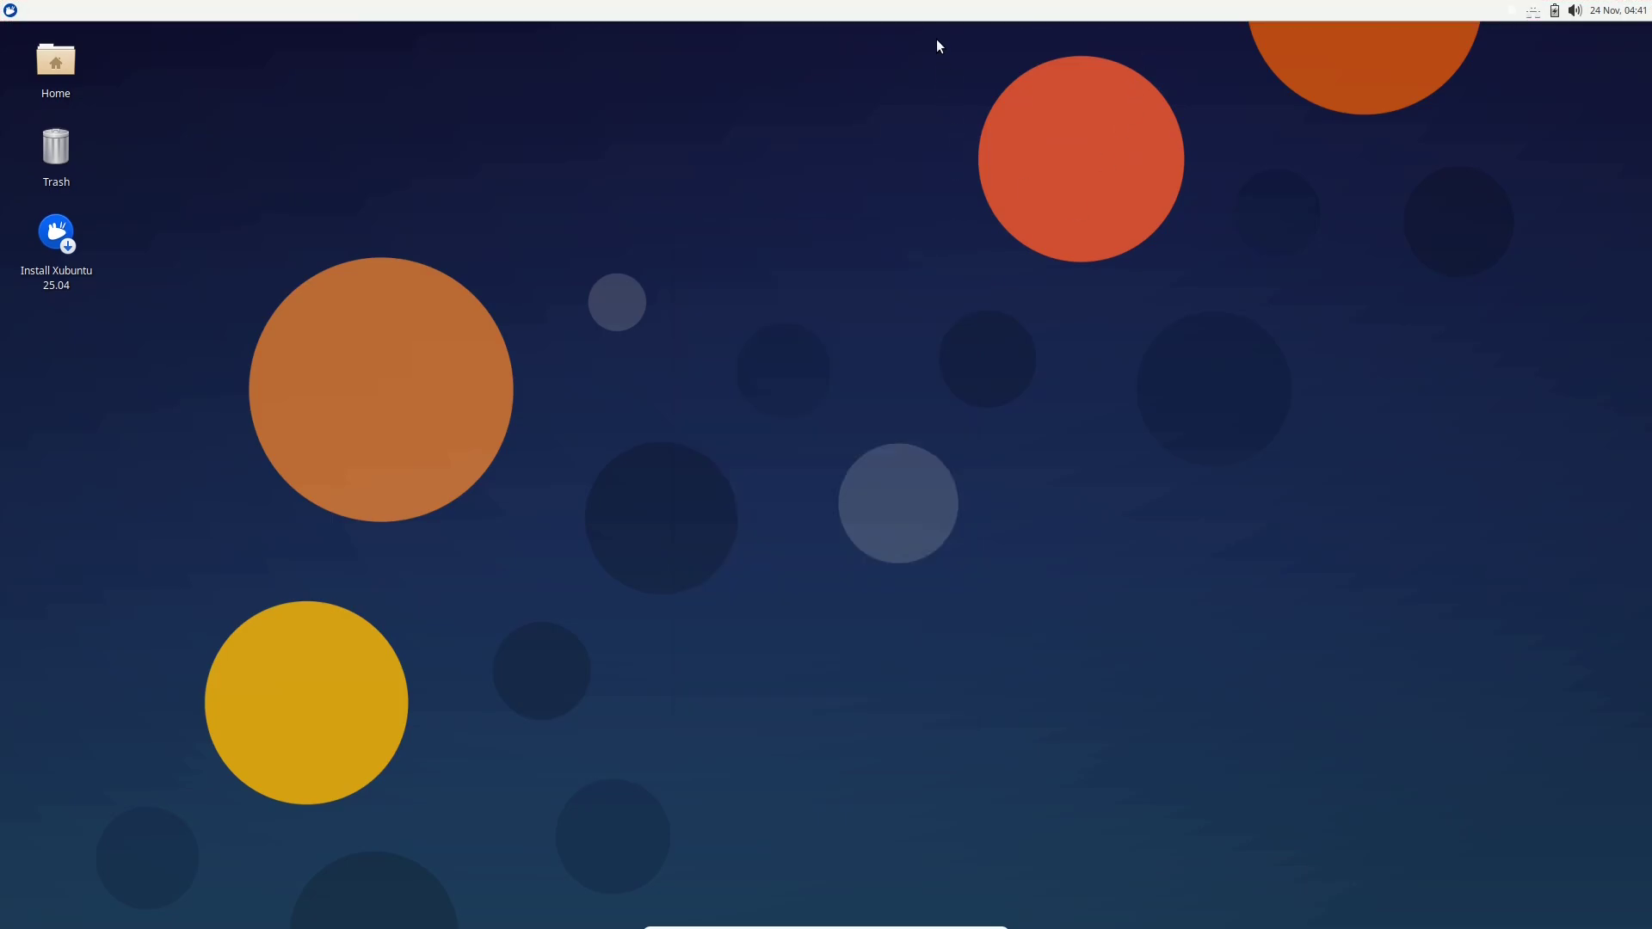
View the properties of the item in the panel's empty area and close them
right_click(935, 10)
click(986, 57)
click(898, 413)
Open the Desktop settings and set the wallpaper to the coastal bay image with flower stems
right_click(751, 333)
click(840, 543)
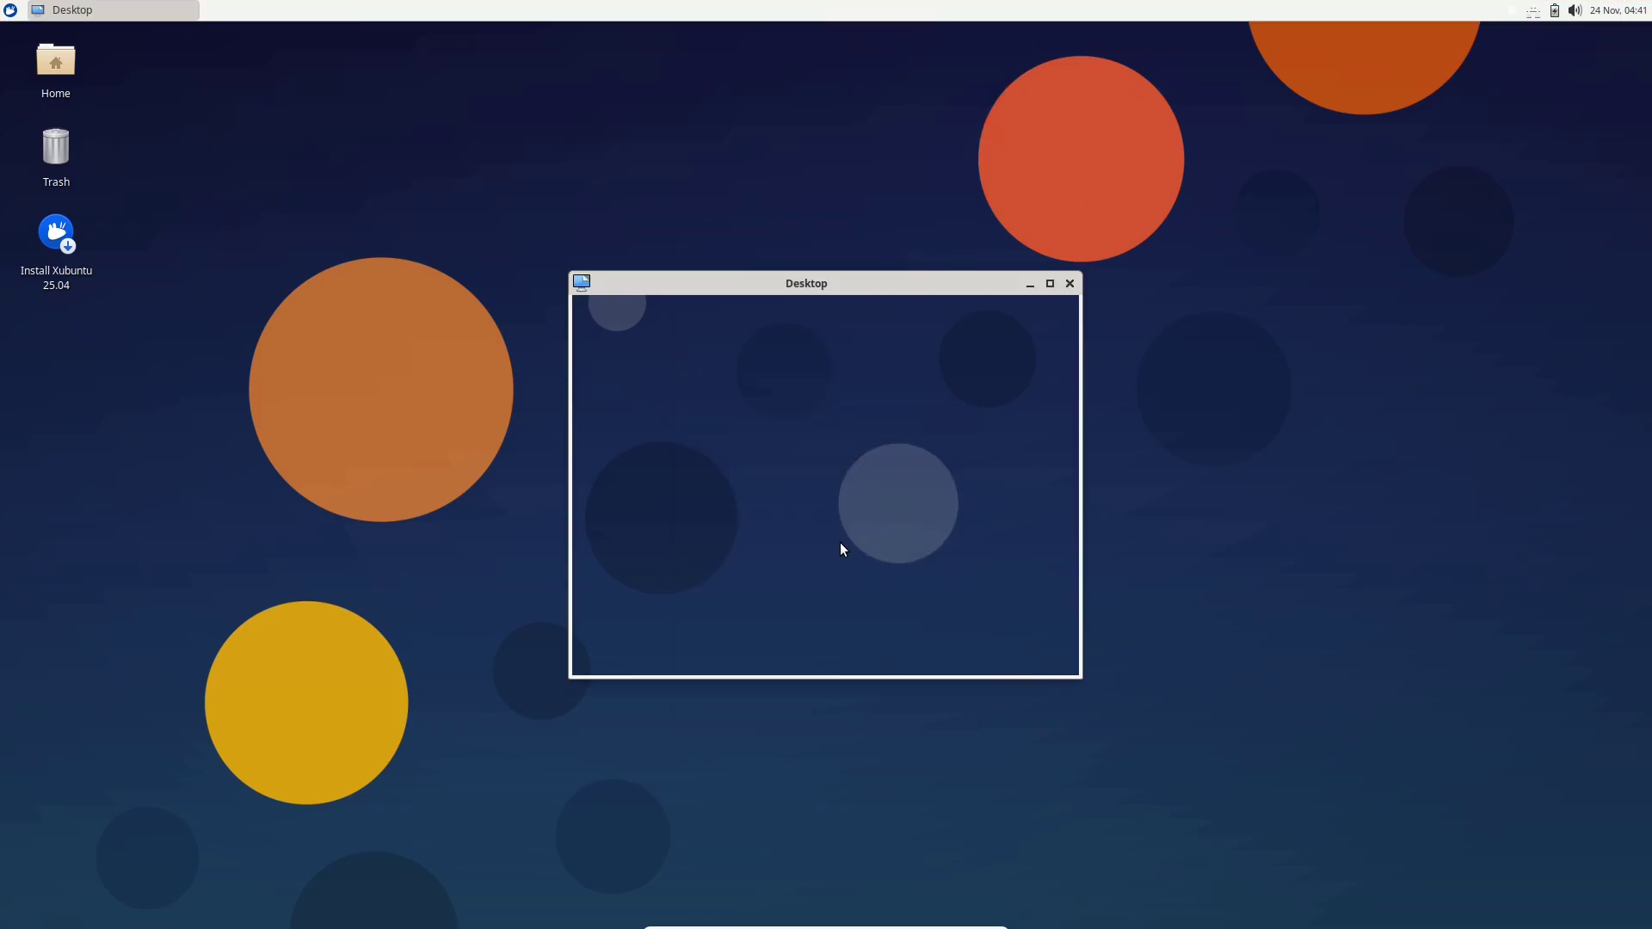
drag(1005, 285, 1445, 308)
drag(1010, 703, 828, 855)
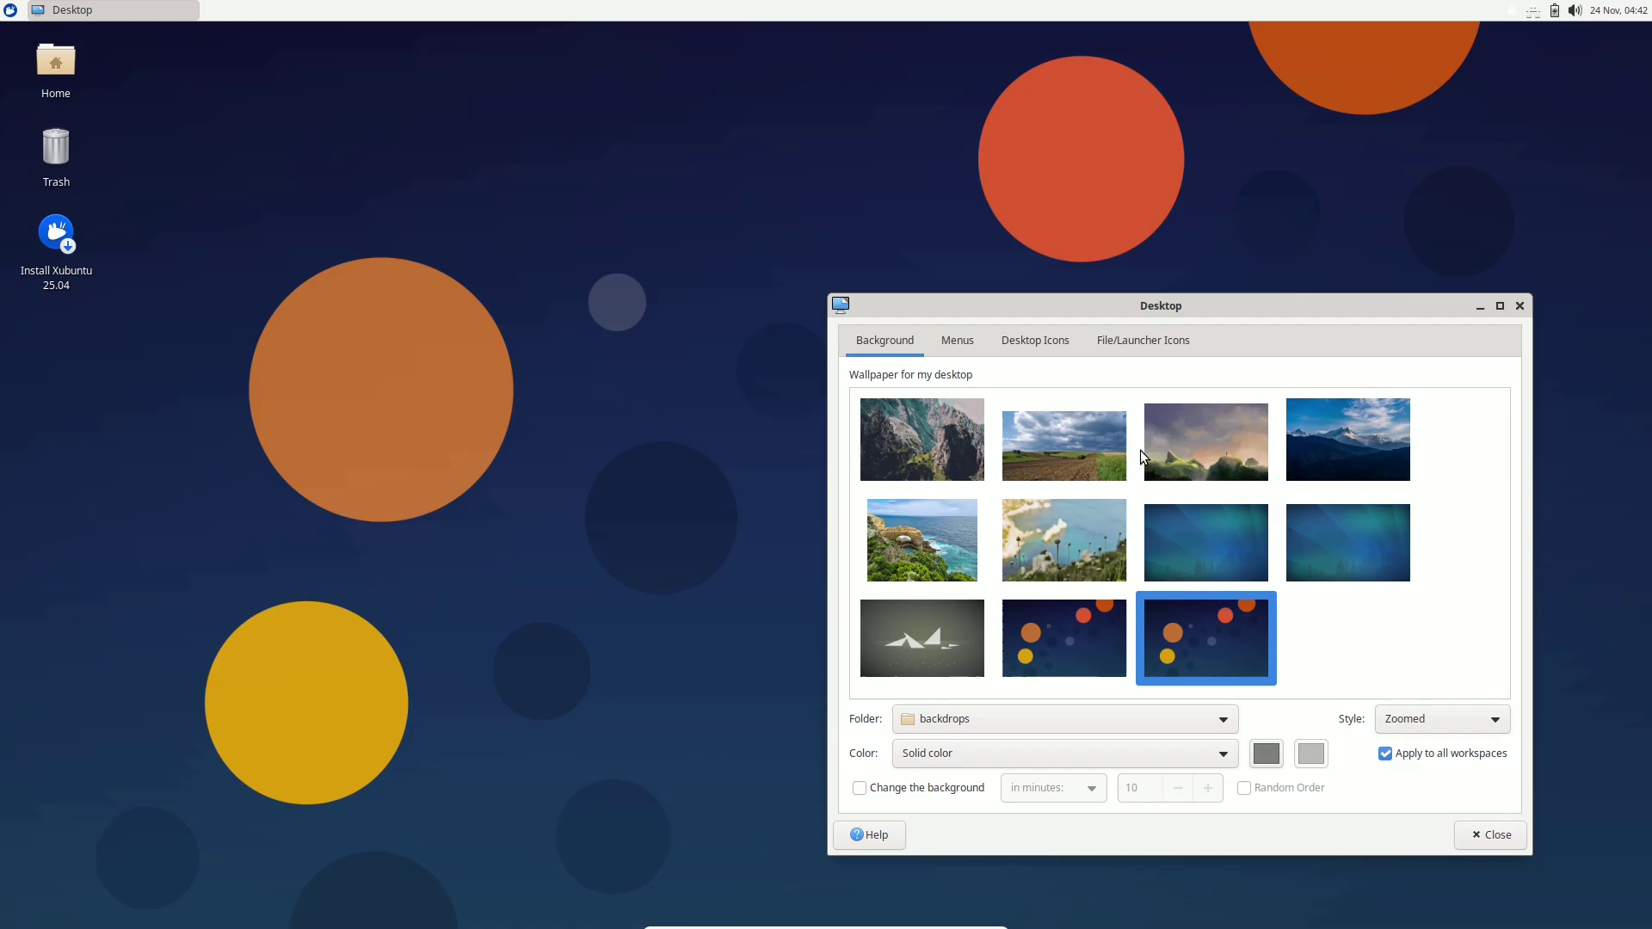
click(1085, 458)
click(1067, 535)
Look through the Menus, Desktop Icons and File/Launcher Icons options of the Desktop settings
click(964, 351)
click(1046, 344)
click(1142, 342)
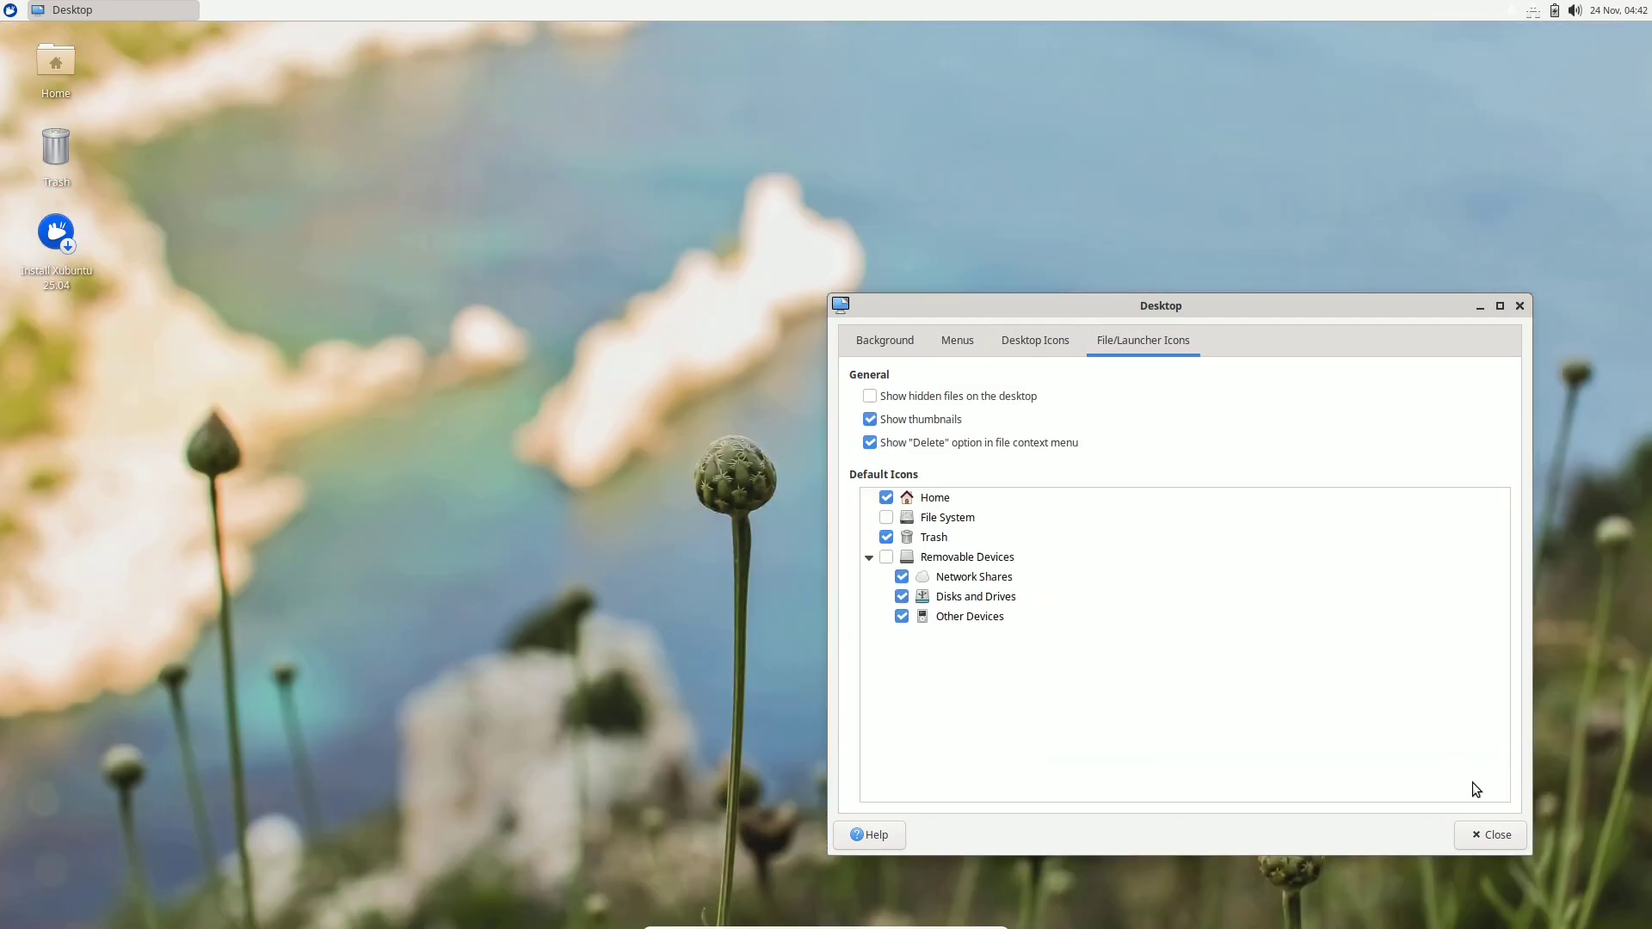
Close the Desktop settings, view the panel's About information and dismiss it
click(1490, 834)
right_click(914, 26)
mouse_move(947, 127)
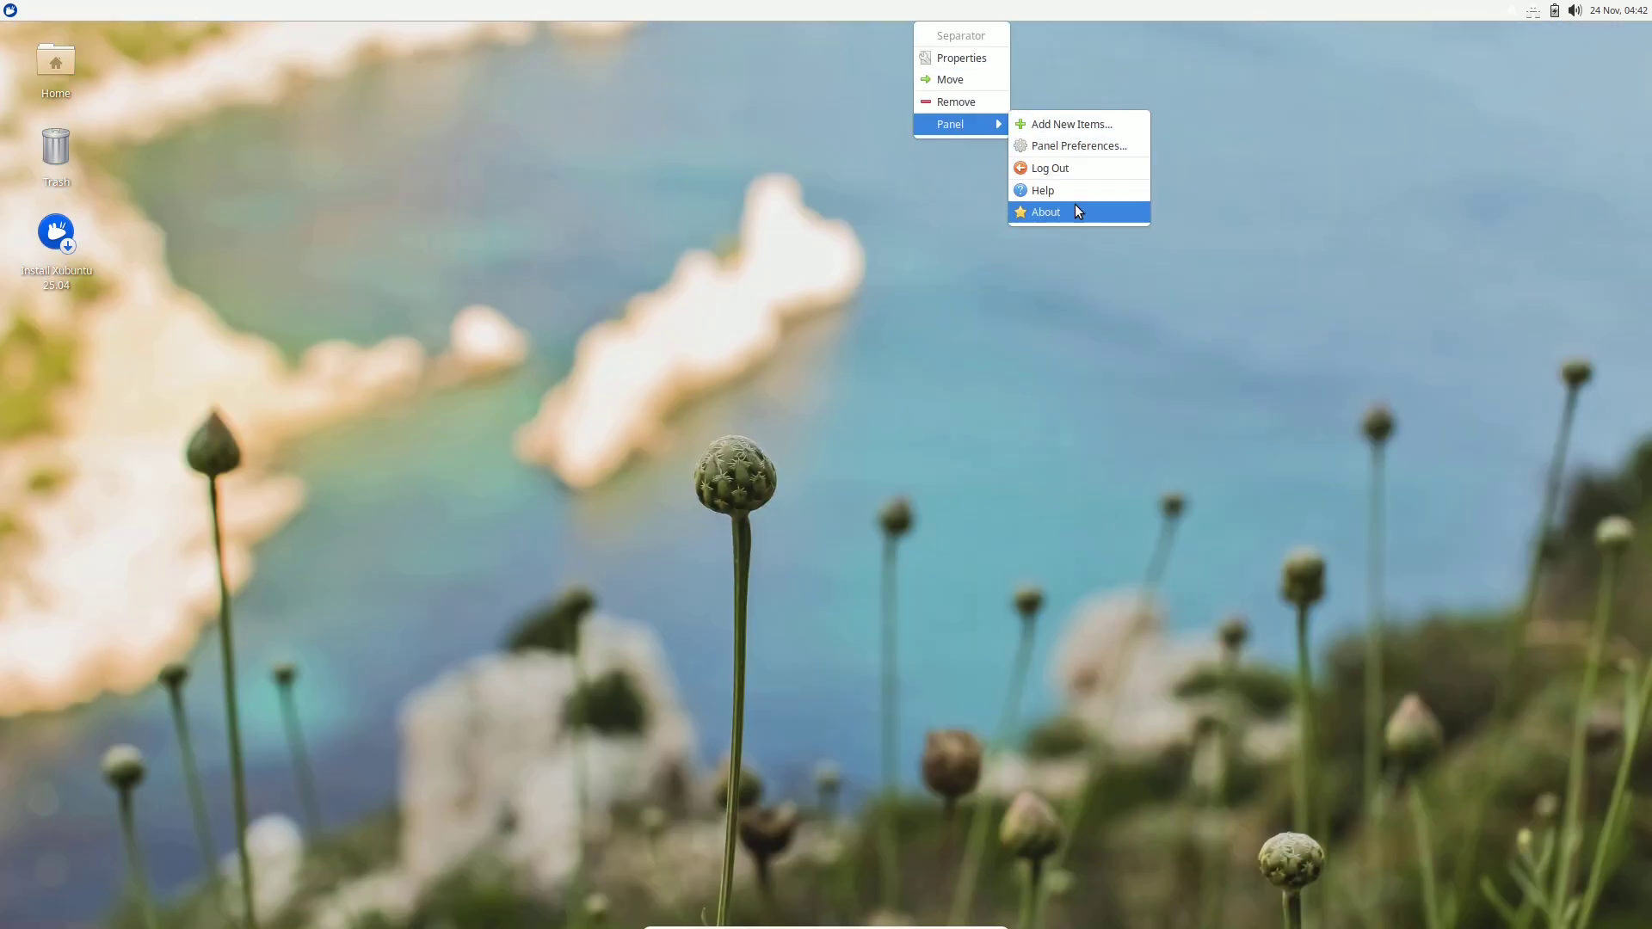
click(1075, 208)
click(1000, 313)
Open the Mouse and Touchpad settings from the Settings Manager, look through the Devices, Behavior and Theme options and close them
click(10, 10)
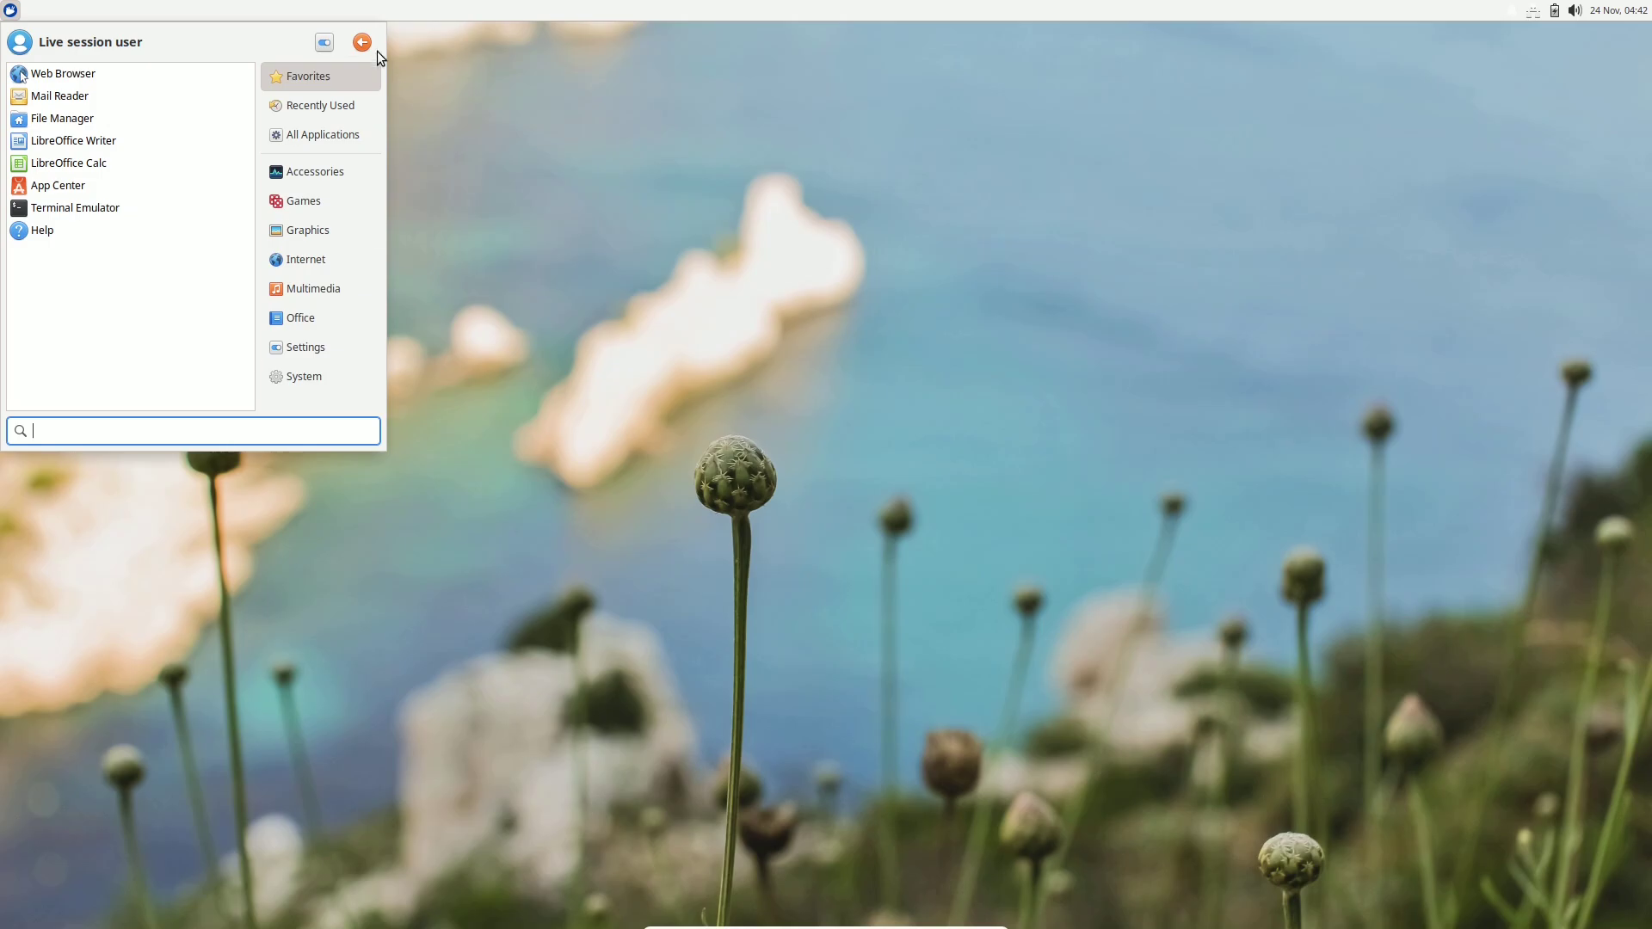
click(325, 44)
drag(1087, 414, 1083, 592)
click(975, 305)
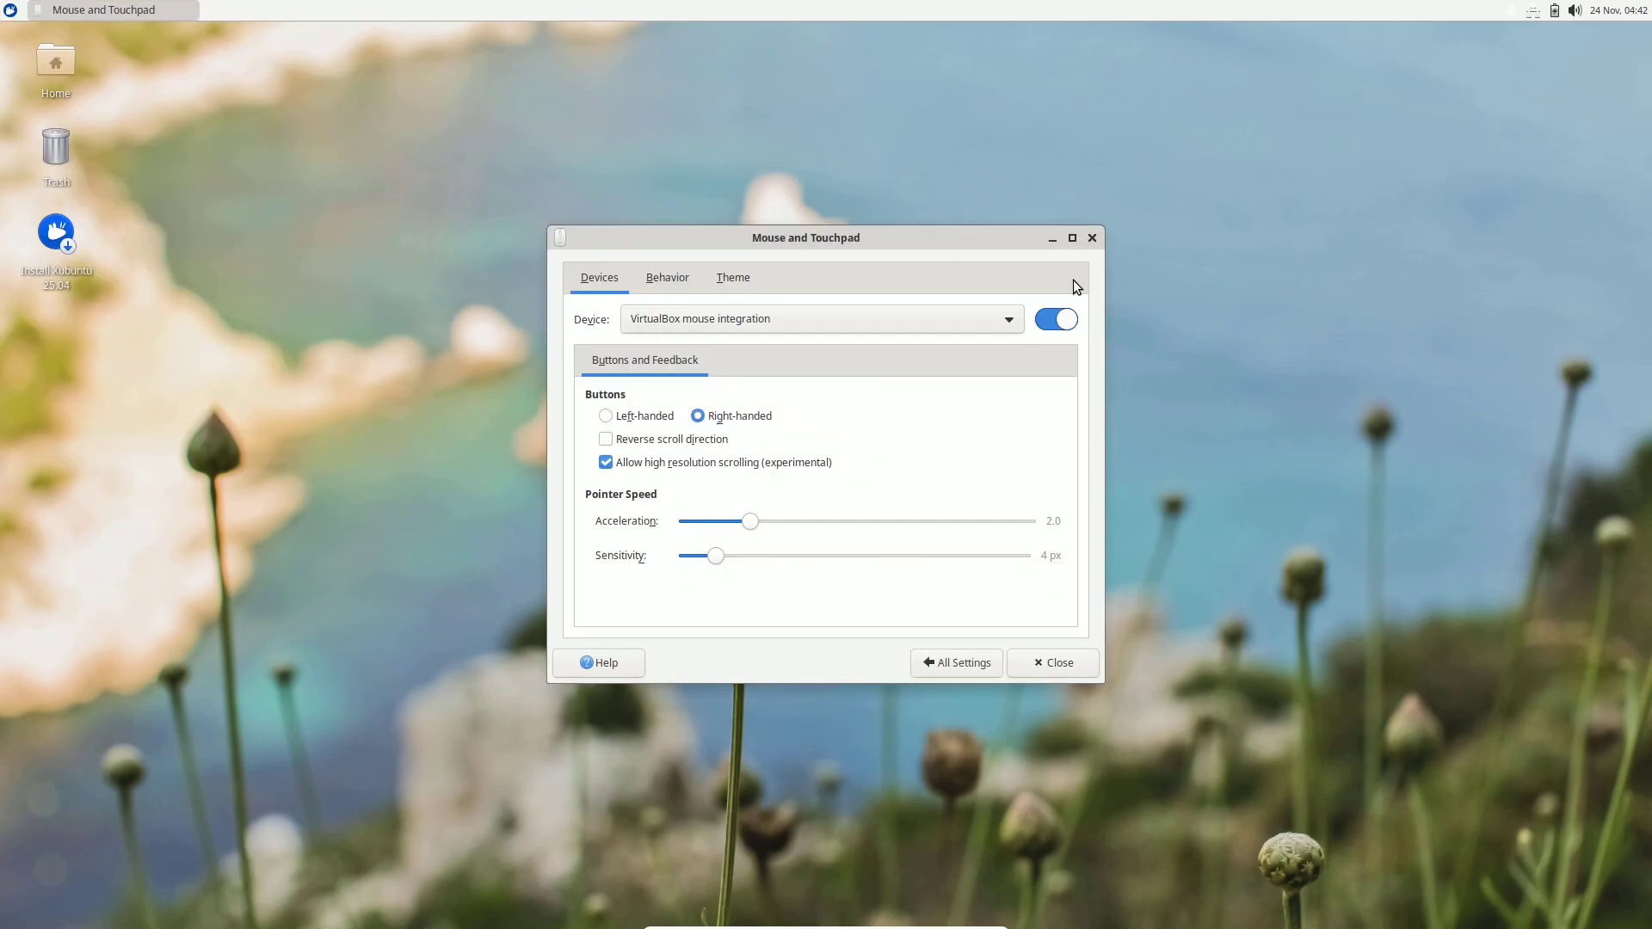
click(668, 278)
click(733, 278)
click(1092, 238)
Log out of the live session to reach the login screen
click(10, 10)
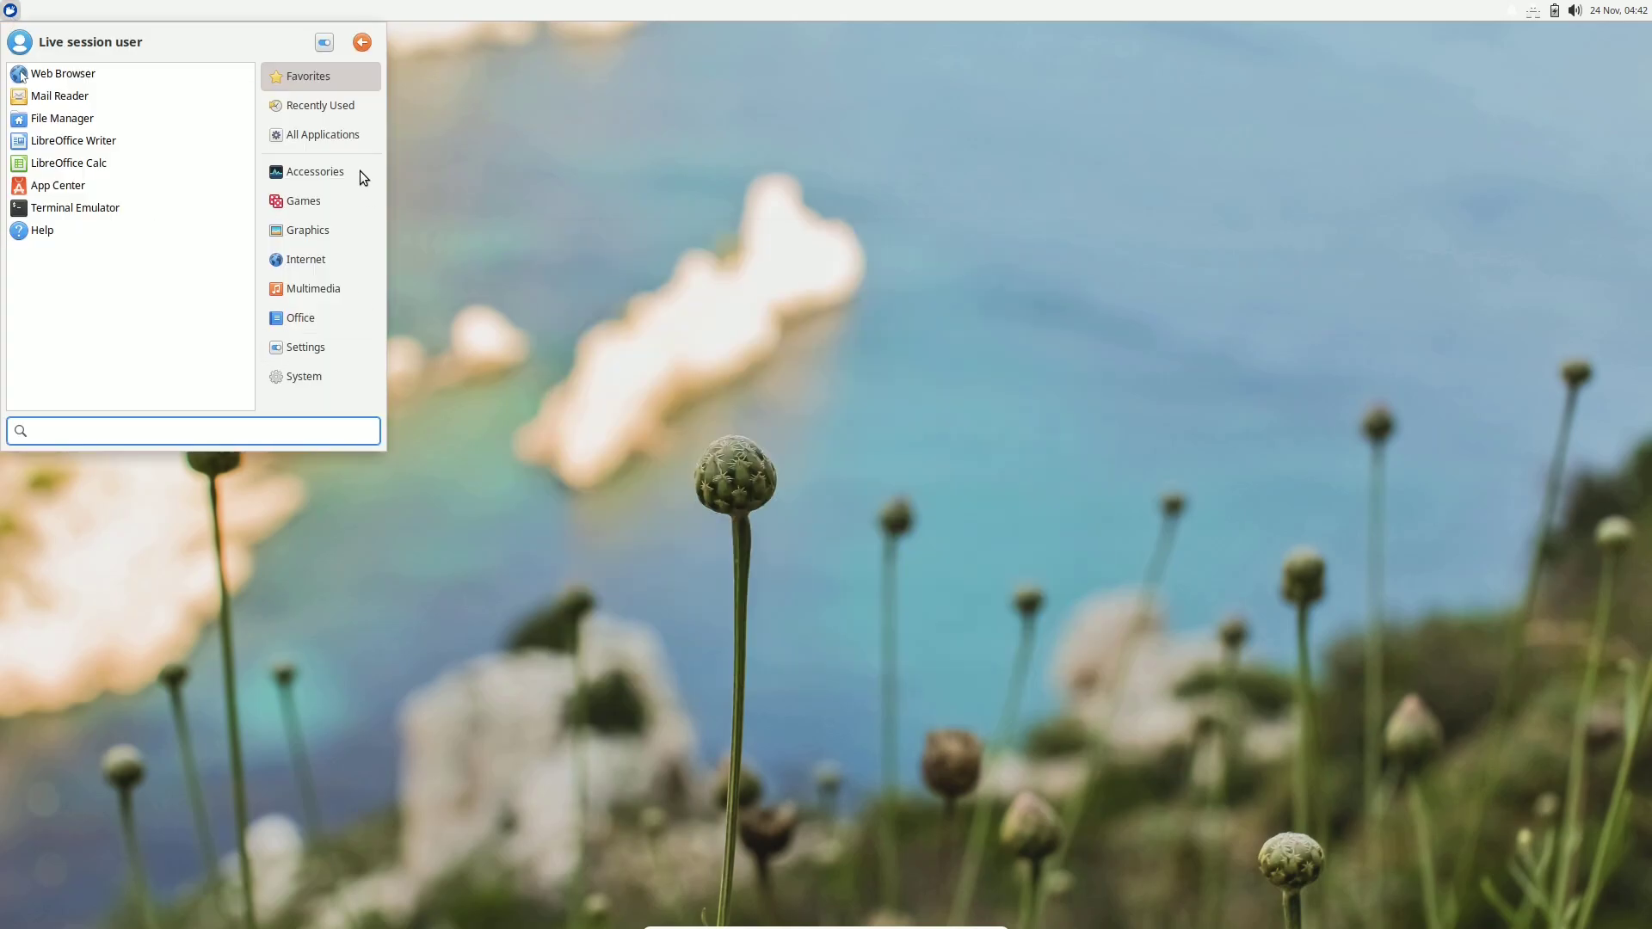
click(361, 40)
click(818, 446)
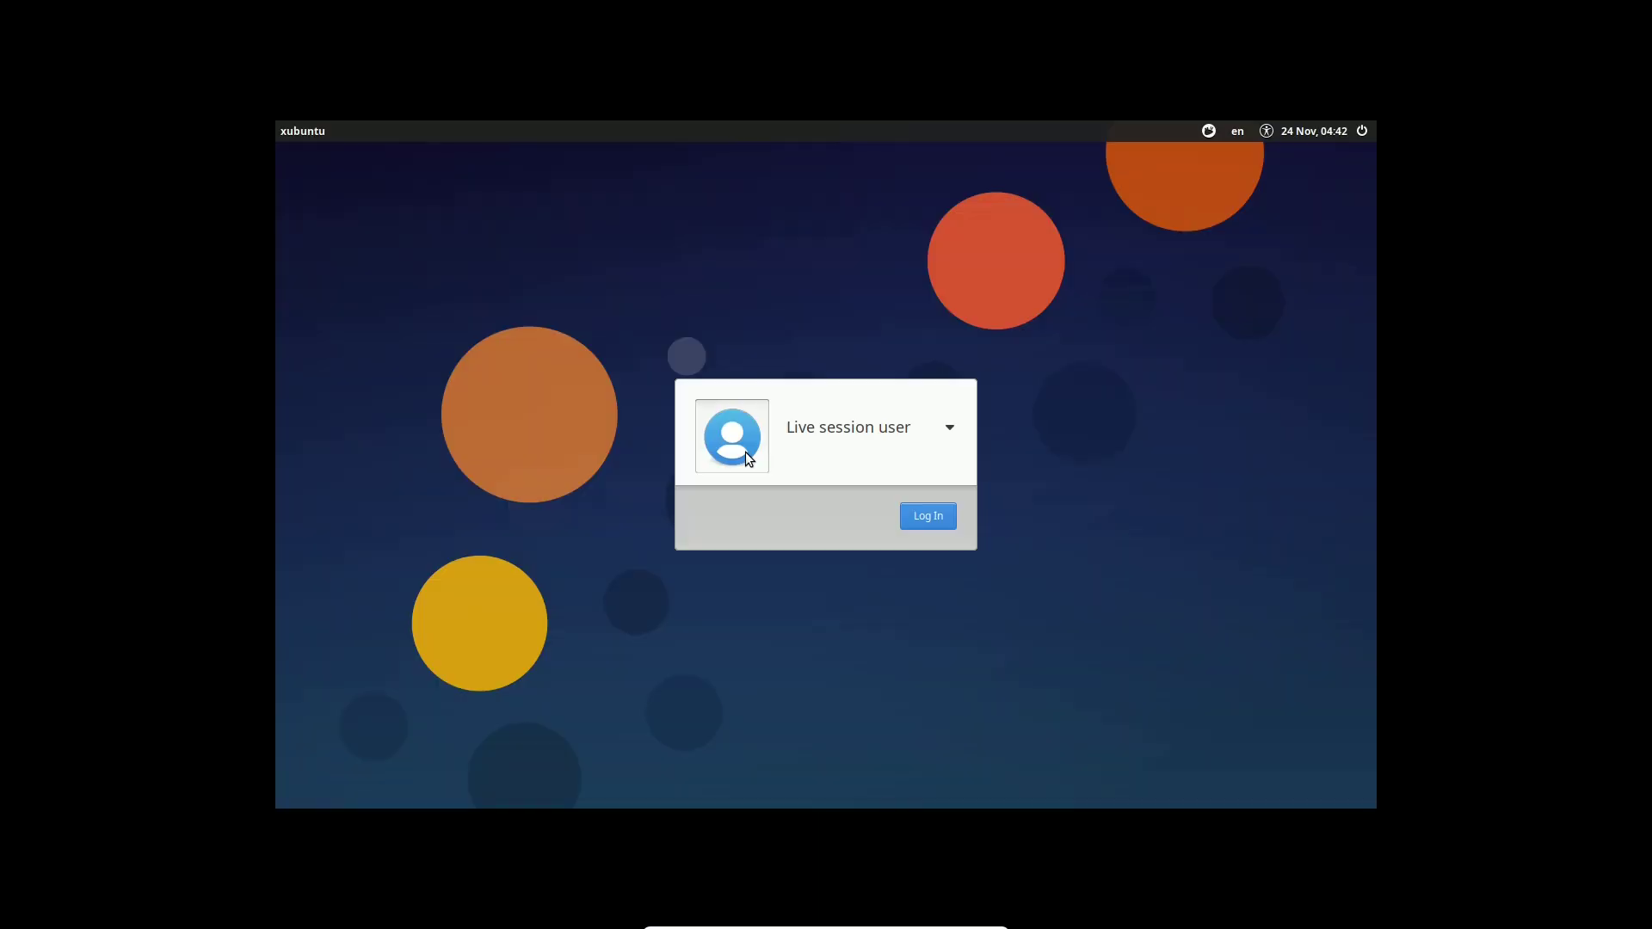
Choose Xfce Session (Wayland) as the login session, check the session list again and close it
click(1207, 134)
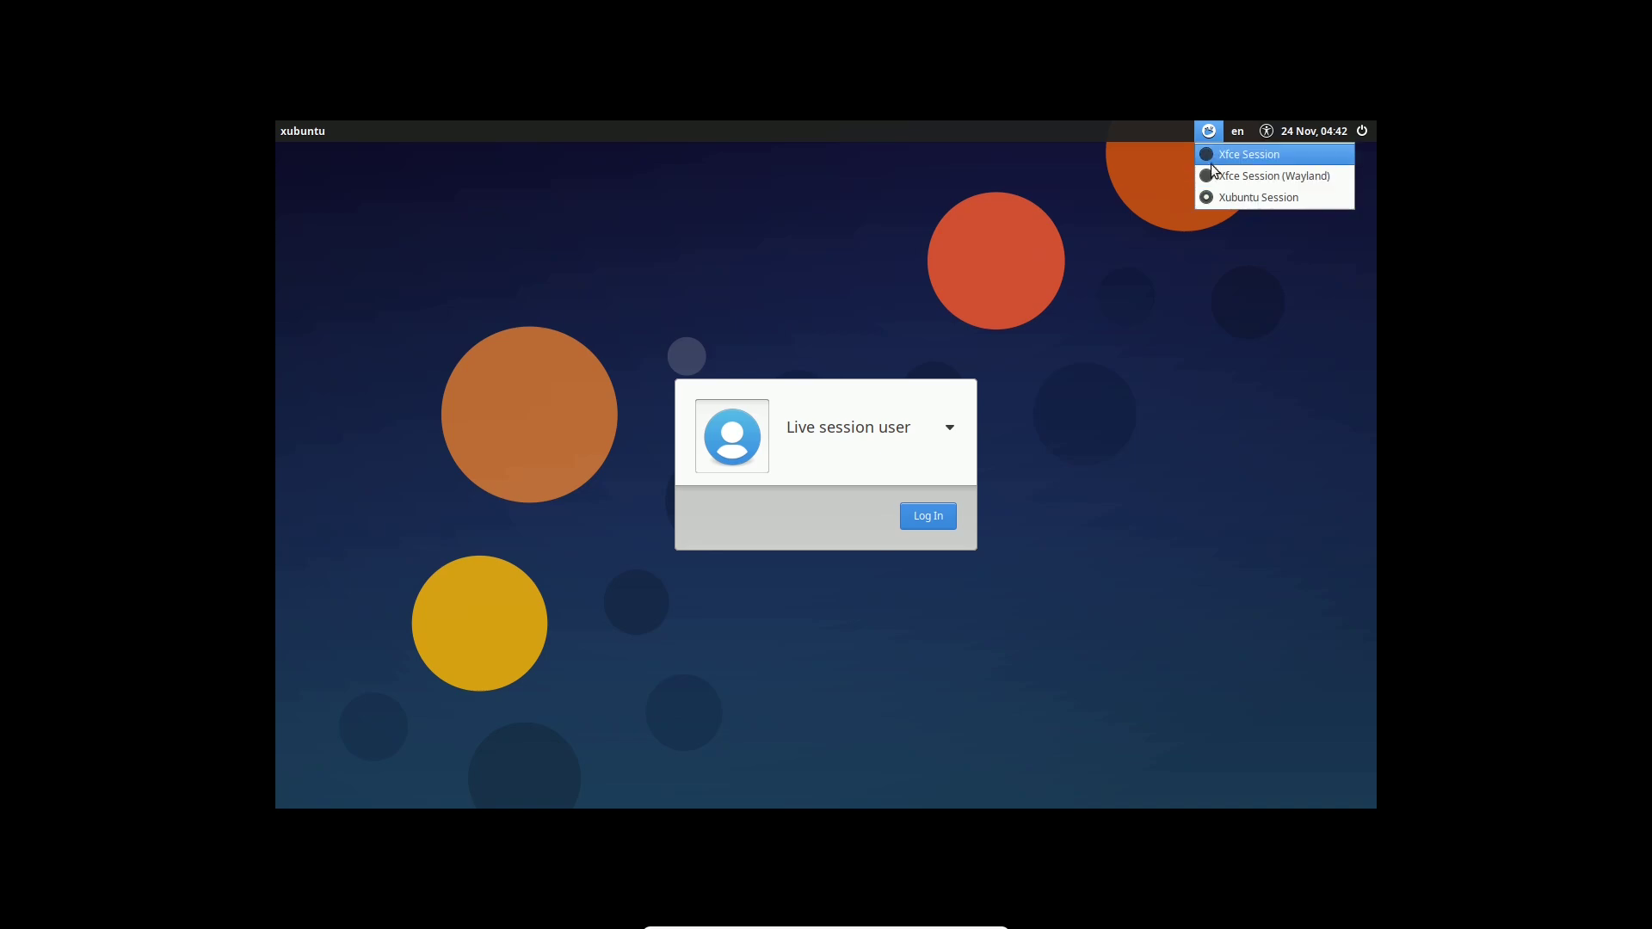
click(1210, 177)
click(1209, 136)
click(1213, 301)
View the login screen's language list and accessibility options without changing them
click(1239, 134)
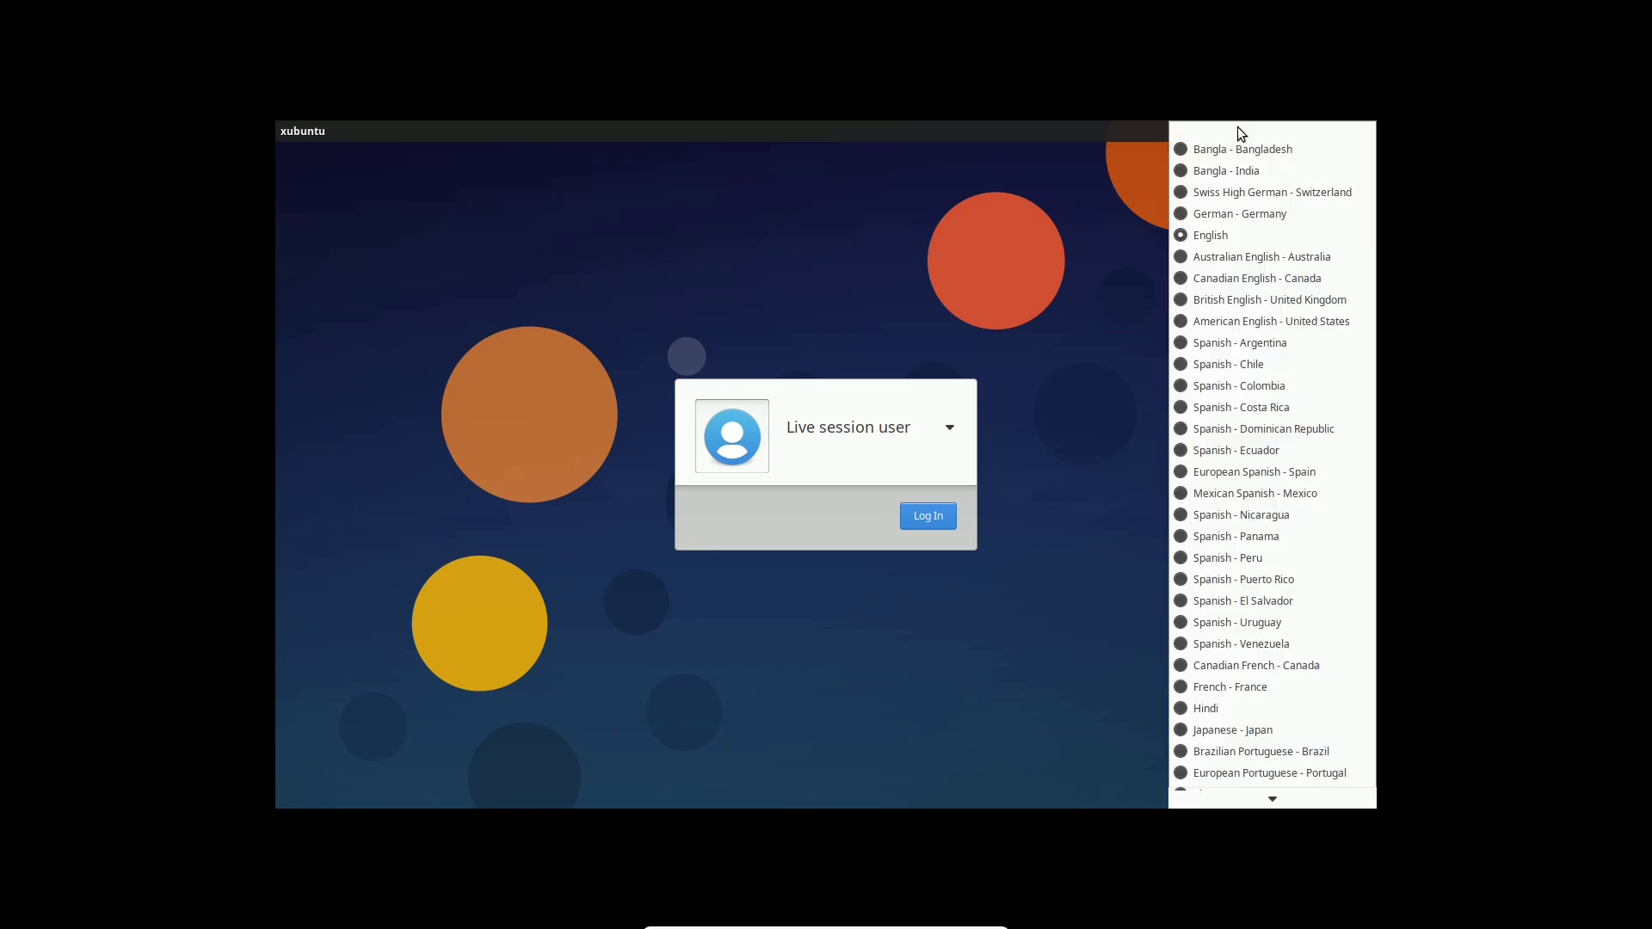
click(1153, 396)
click(1268, 134)
click(315, 136)
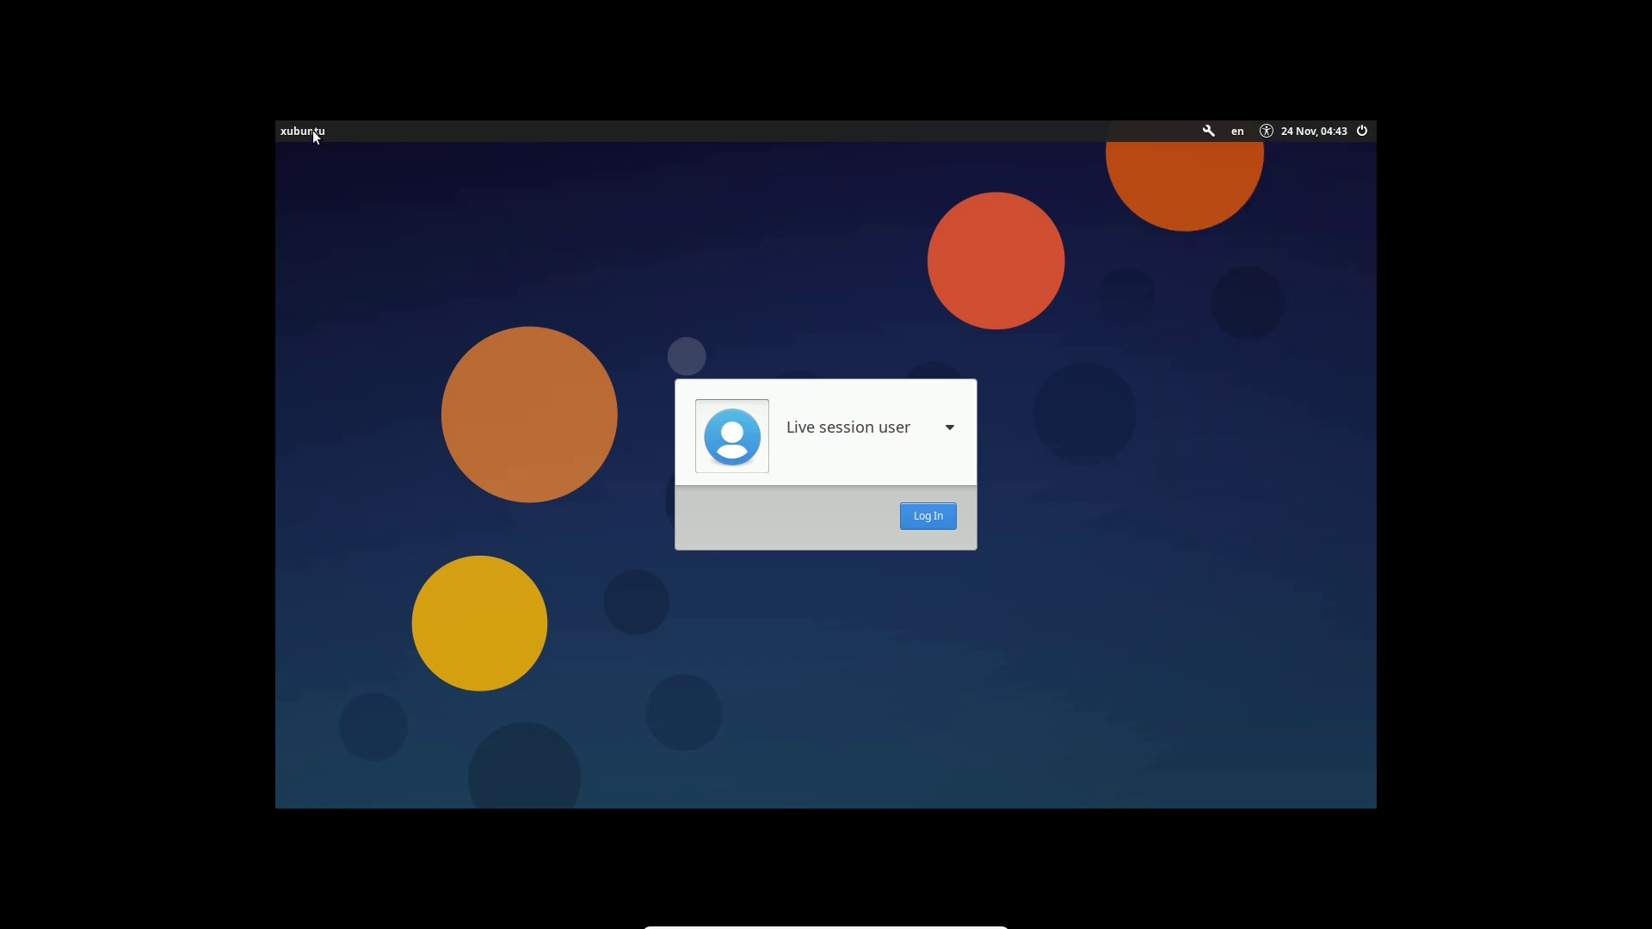